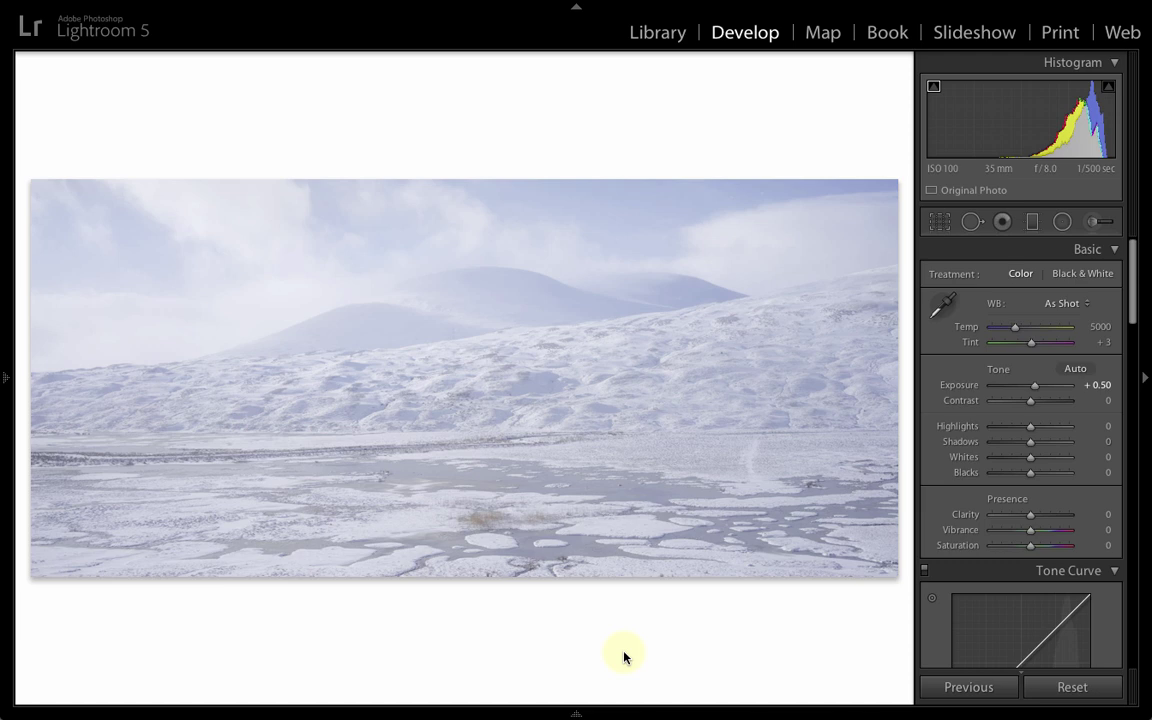
# - Open the mountain lake photo _NIK5988.NEF from the filmstrip and reset all its develop settings
pyautogui.click(578, 712)
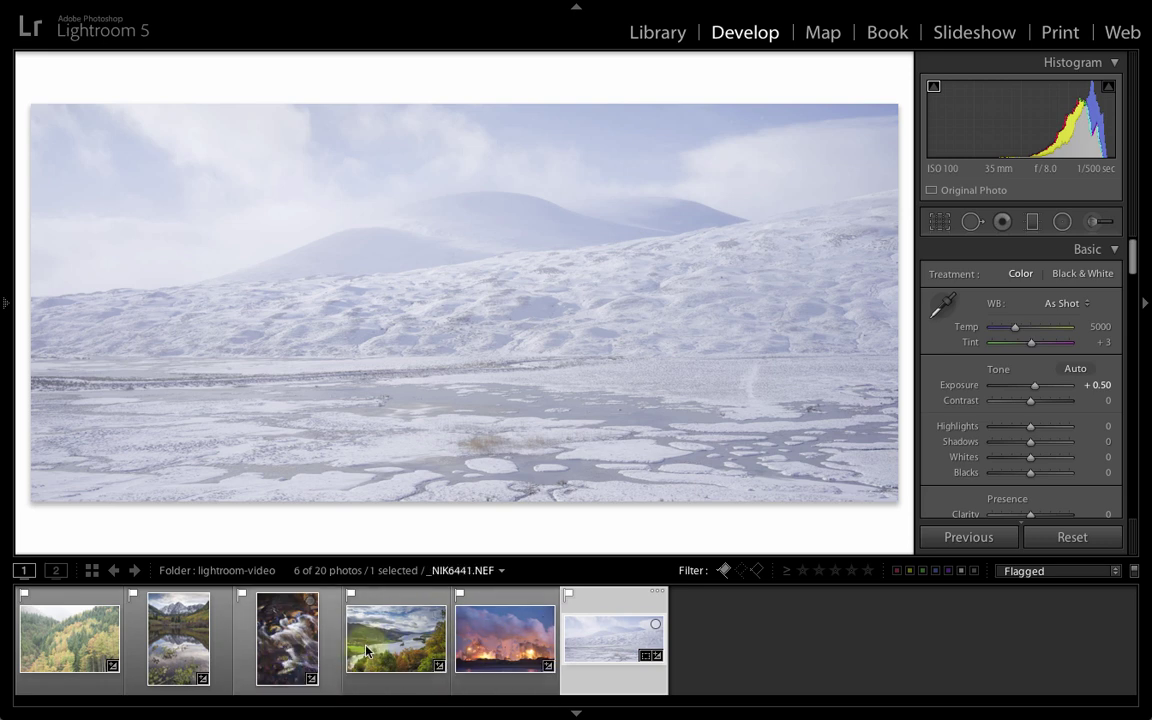
pyautogui.click(250, 651)
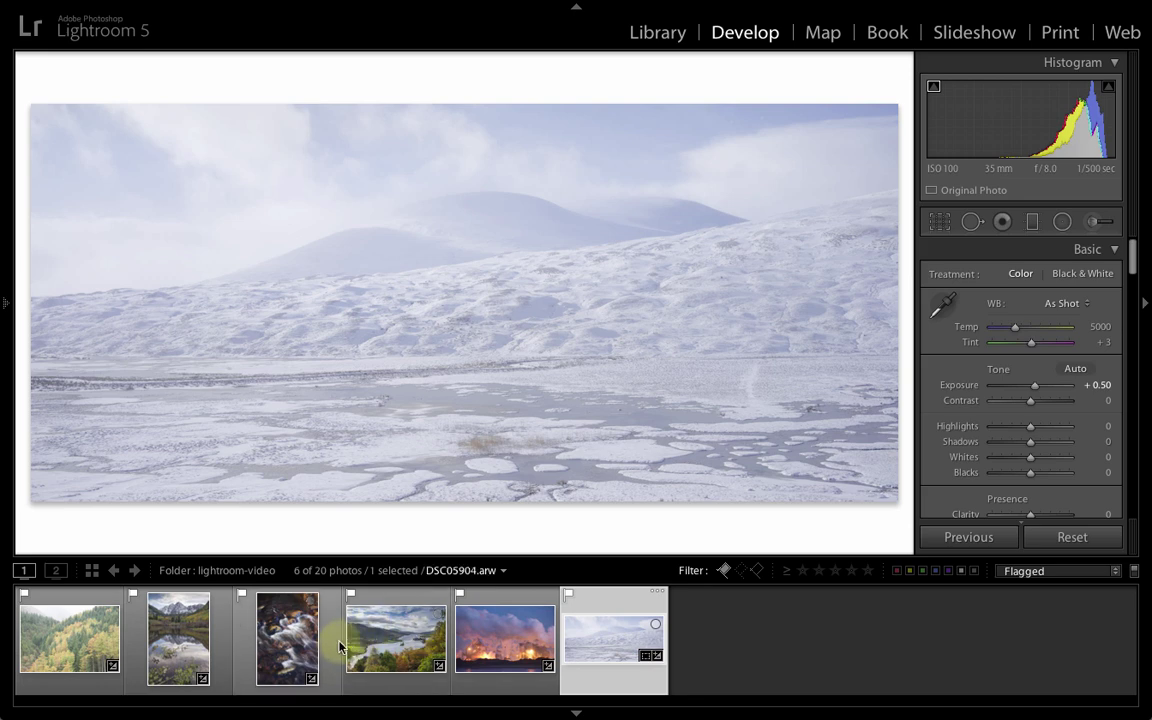
pyautogui.click(176, 646)
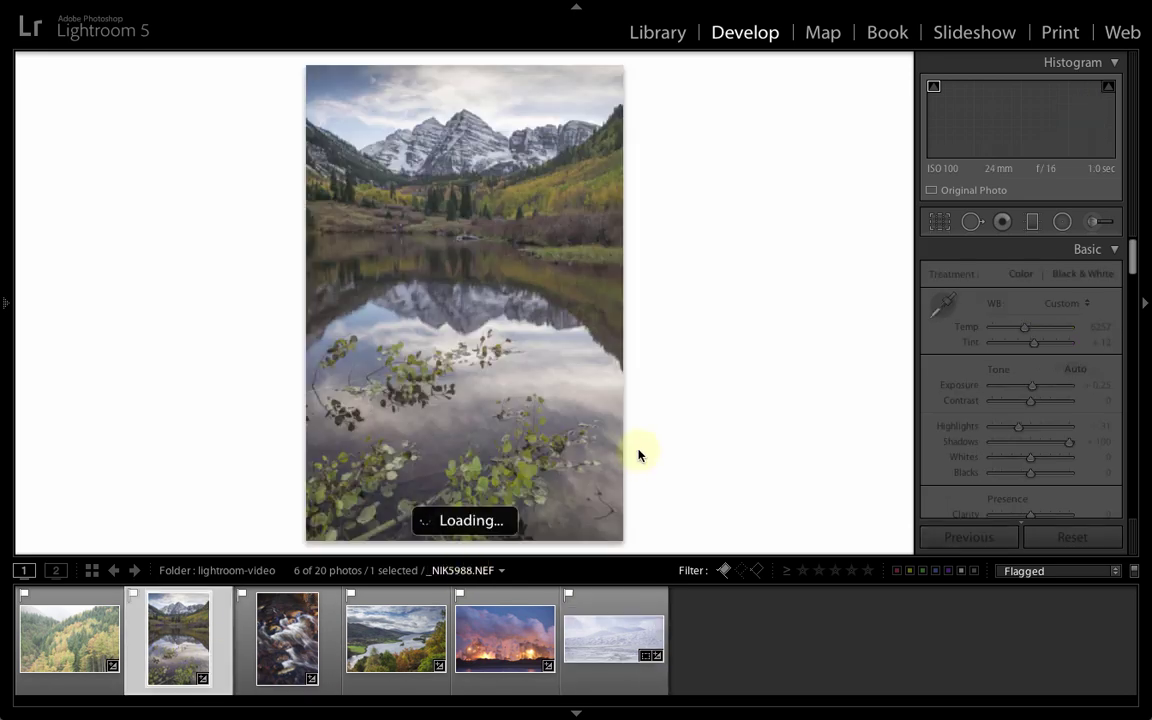
pyautogui.click(576, 712)
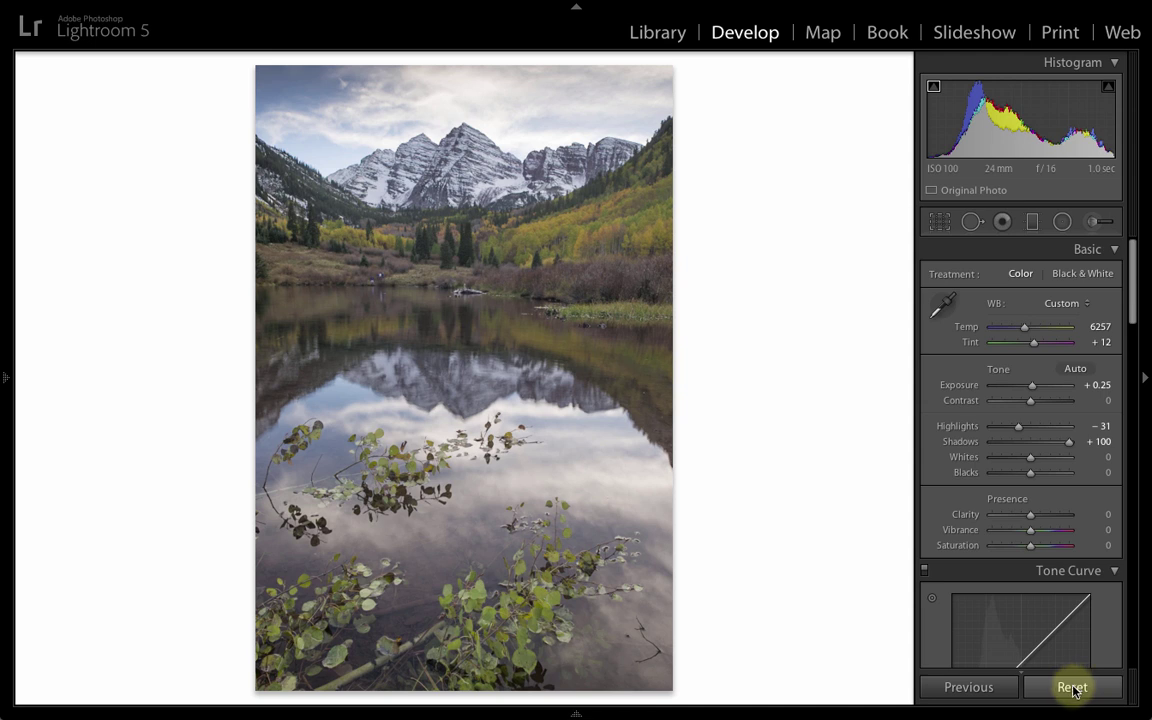
pyautogui.click(1072, 688)
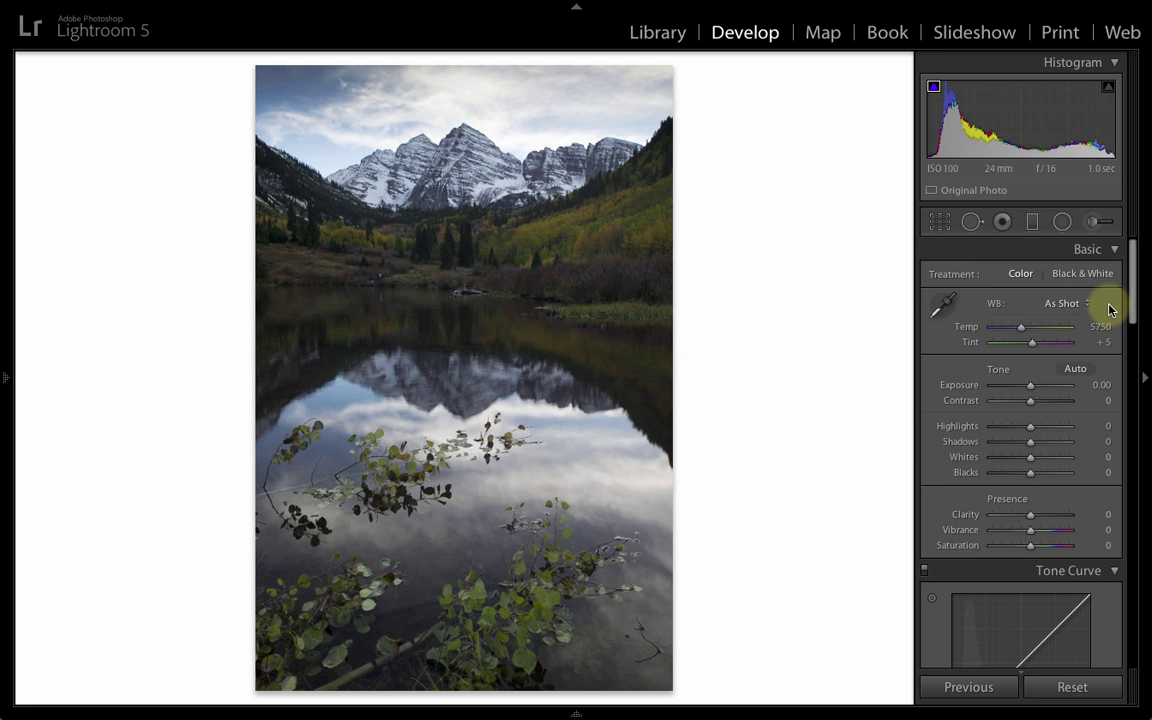
# - Set up a new Adjustment Brush with Shadows 100, size 17 and feather 100
pyautogui.click(1097, 222)
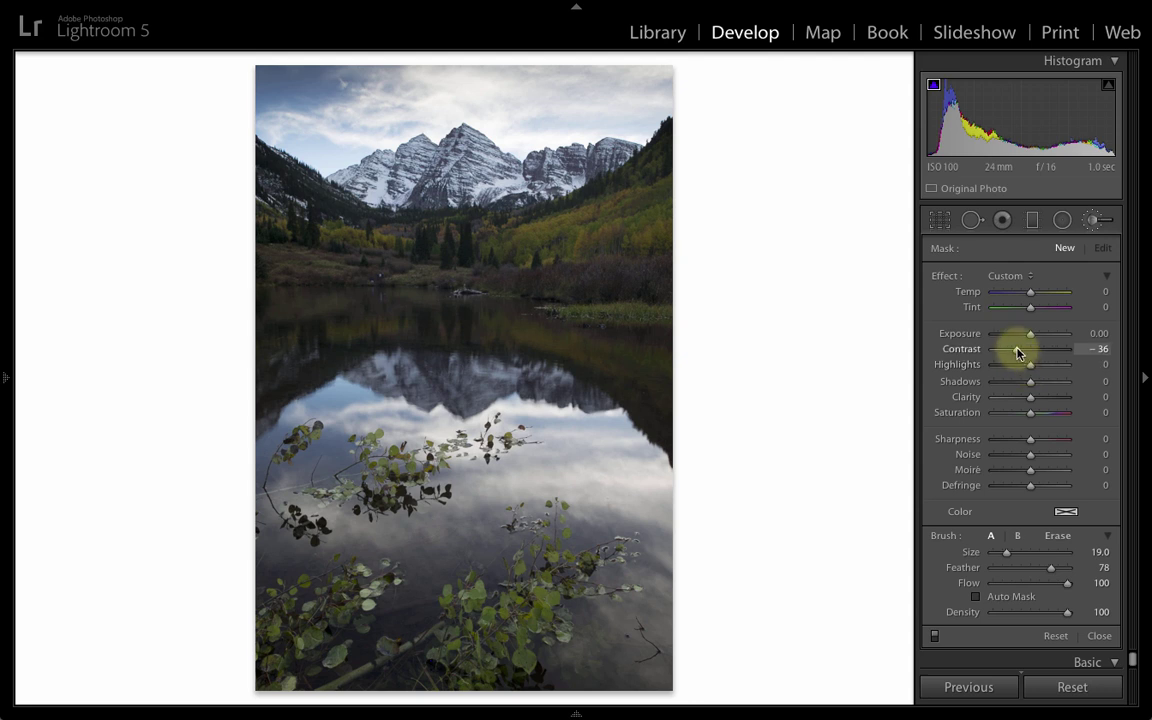
pyautogui.moveTo(1017, 352); pyautogui.dragTo(1031, 352)
pyautogui.click(1030, 386)
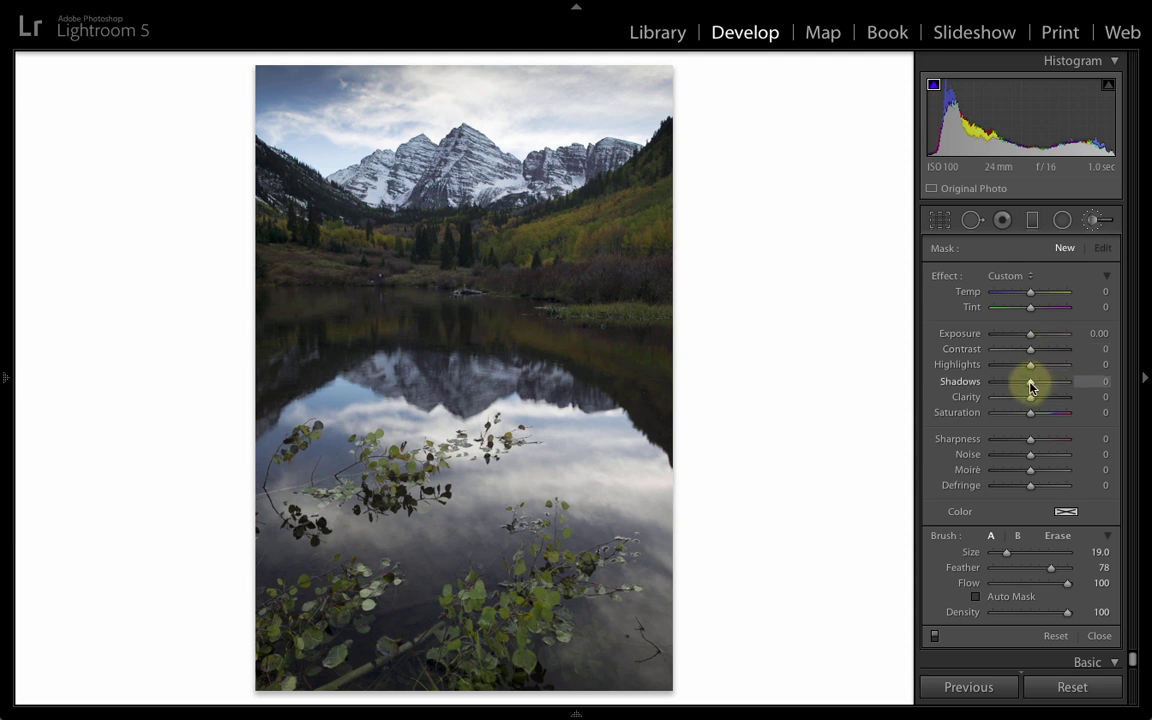
pyautogui.moveTo(1030, 387); pyautogui.dragTo(1062, 388)
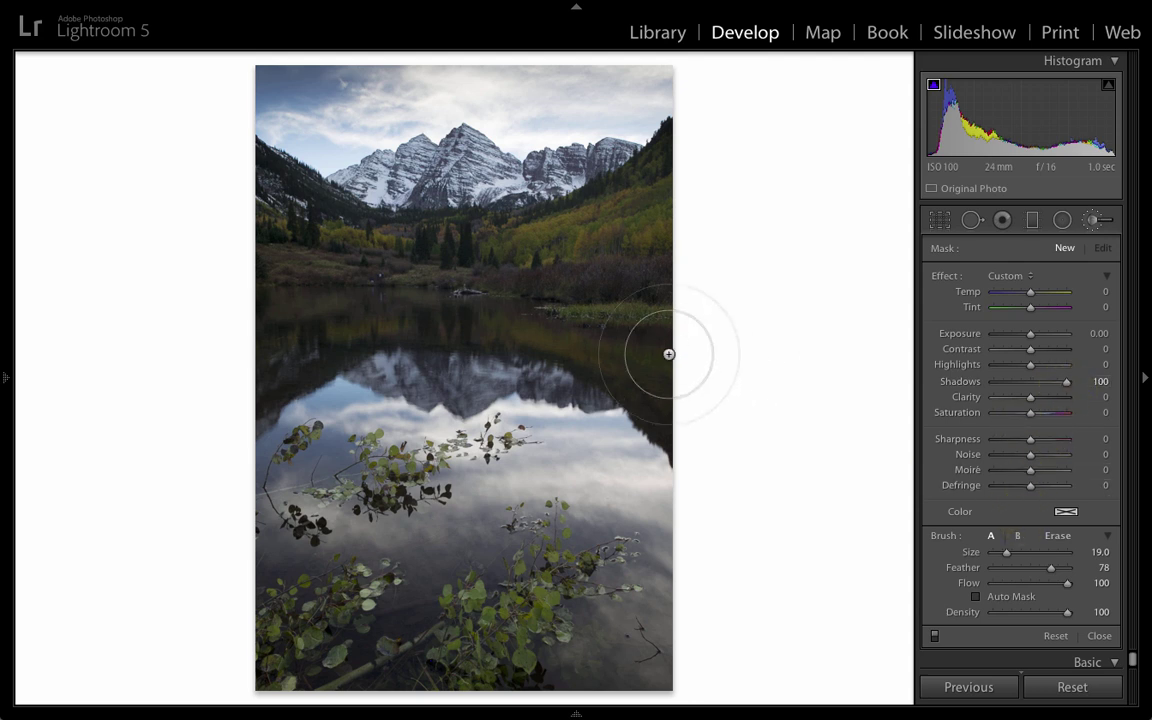
pyautogui.moveTo(1008, 552); pyautogui.dragTo(1083, 573)
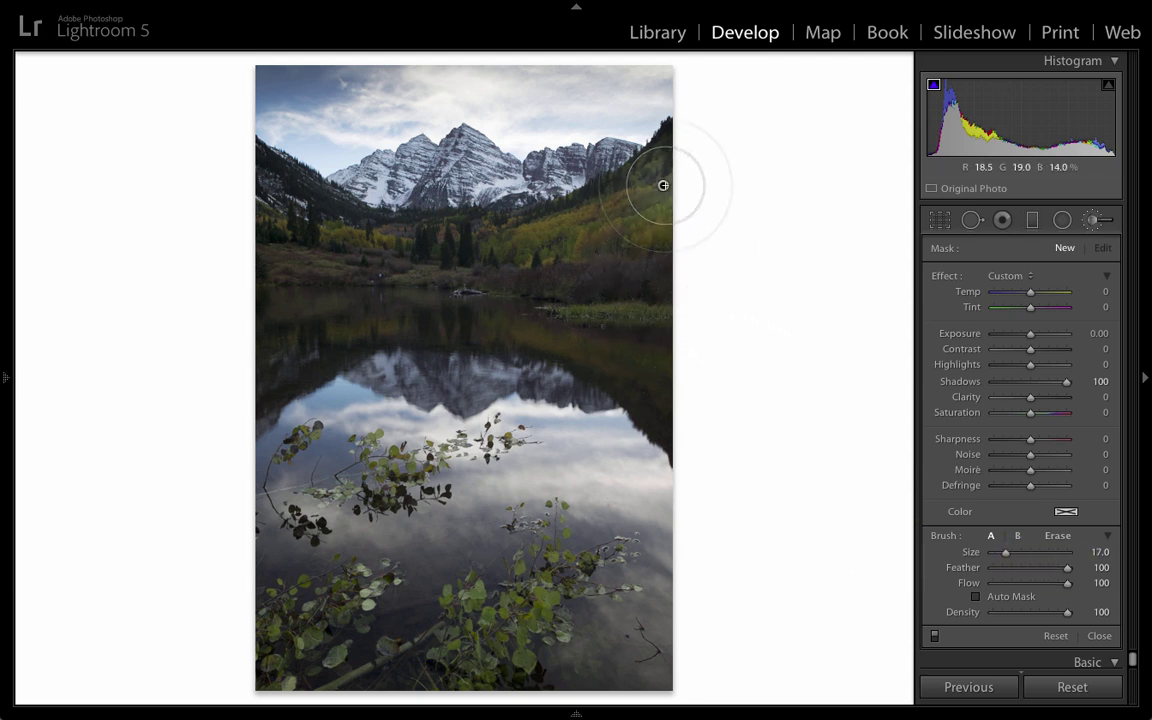
# - Paint the shadow-lifting brush over the dark hillsides, the shoreline and their reflection in the lake
pyautogui.moveTo(657, 198)
pyautogui.mouseDown()
pyautogui.moveTo(625, 229)
pyautogui.moveTo(534, 245)
pyautogui.moveTo(556, 243)
pyautogui.moveTo(410, 253)
pyautogui.moveTo(431, 248)
pyautogui.moveTo(369, 243)
pyautogui.moveTo(258, 184)
pyautogui.mouseUp()
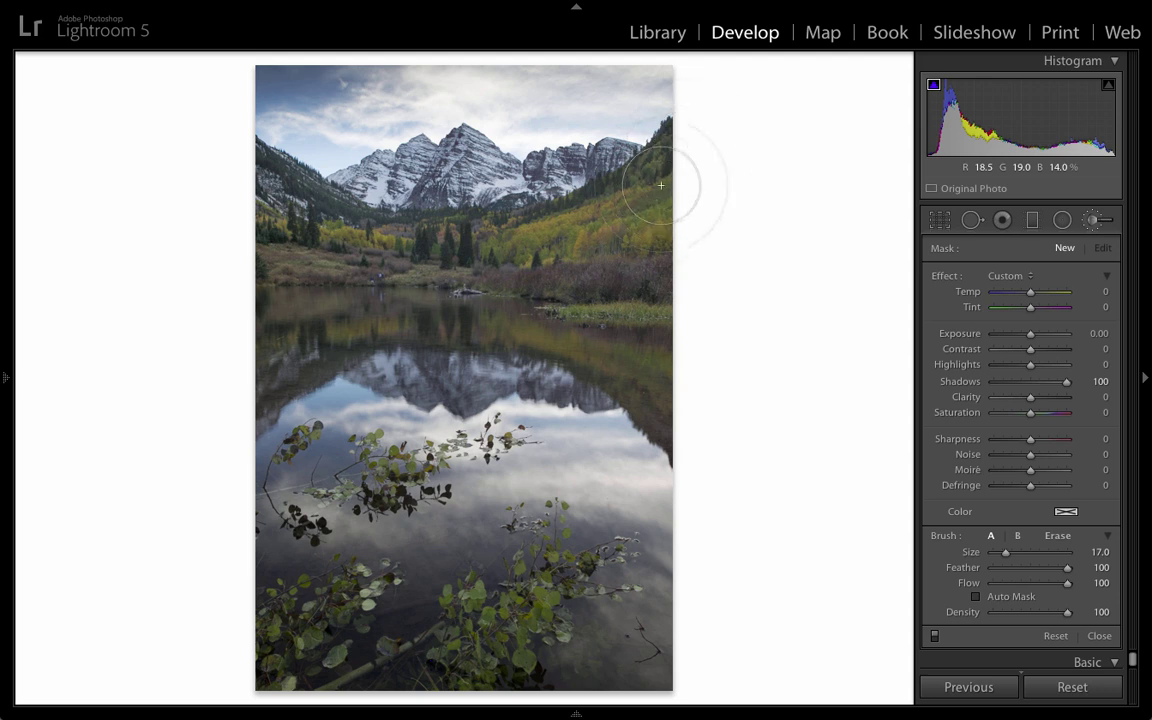
pyautogui.moveTo(663, 185)
pyautogui.mouseDown()
pyautogui.moveTo(704, 141)
pyautogui.moveTo(694, 116)
pyautogui.moveTo(666, 130)
pyautogui.mouseUp()
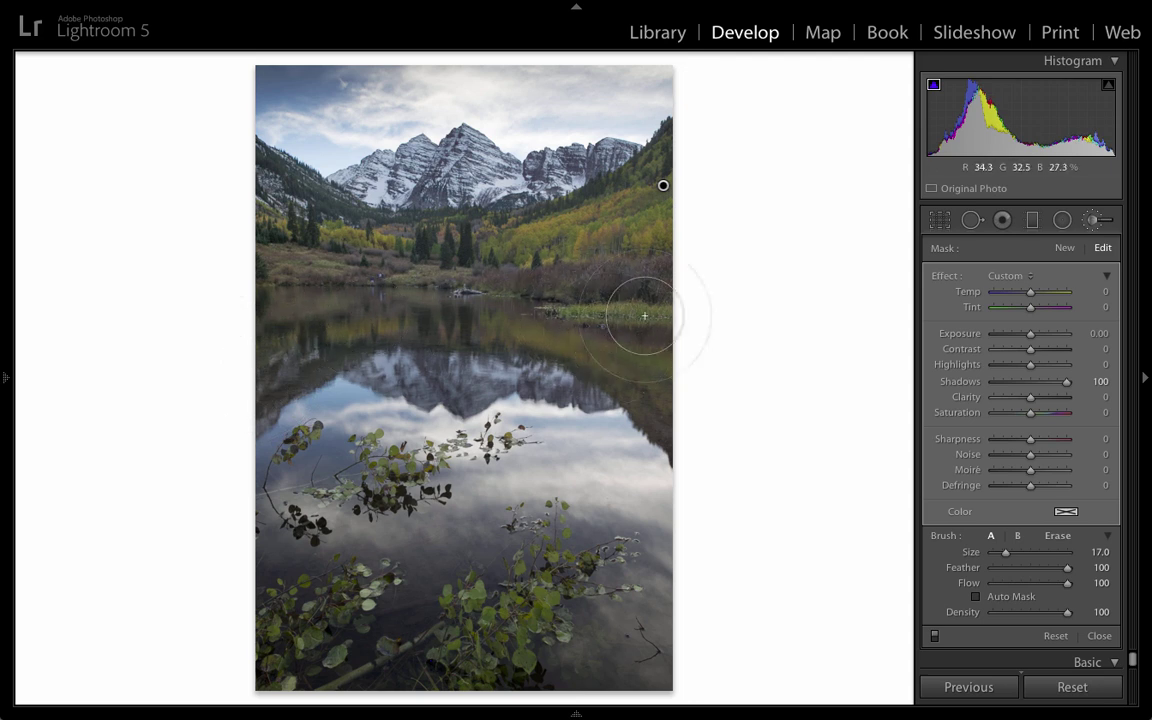
pyautogui.moveTo(663, 188)
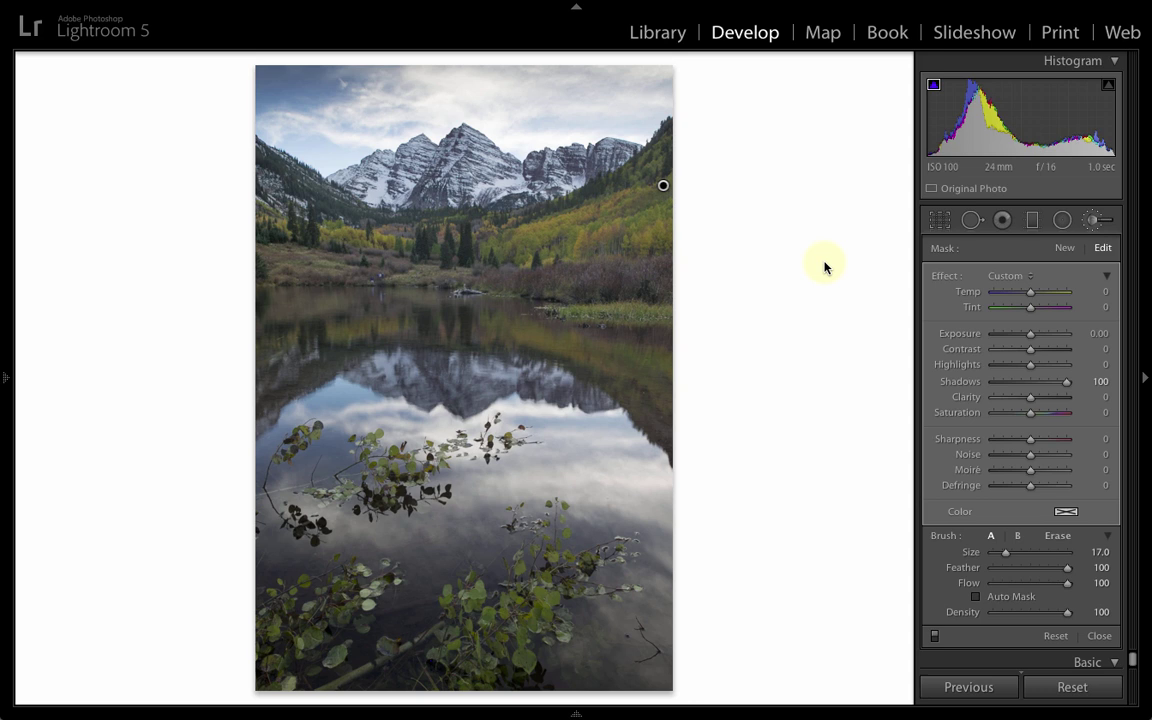
# - Create a second brush mask with Shadows reset and Highlights at -100, painted over the clouds reflected in the lake
pyautogui.click(1066, 248)
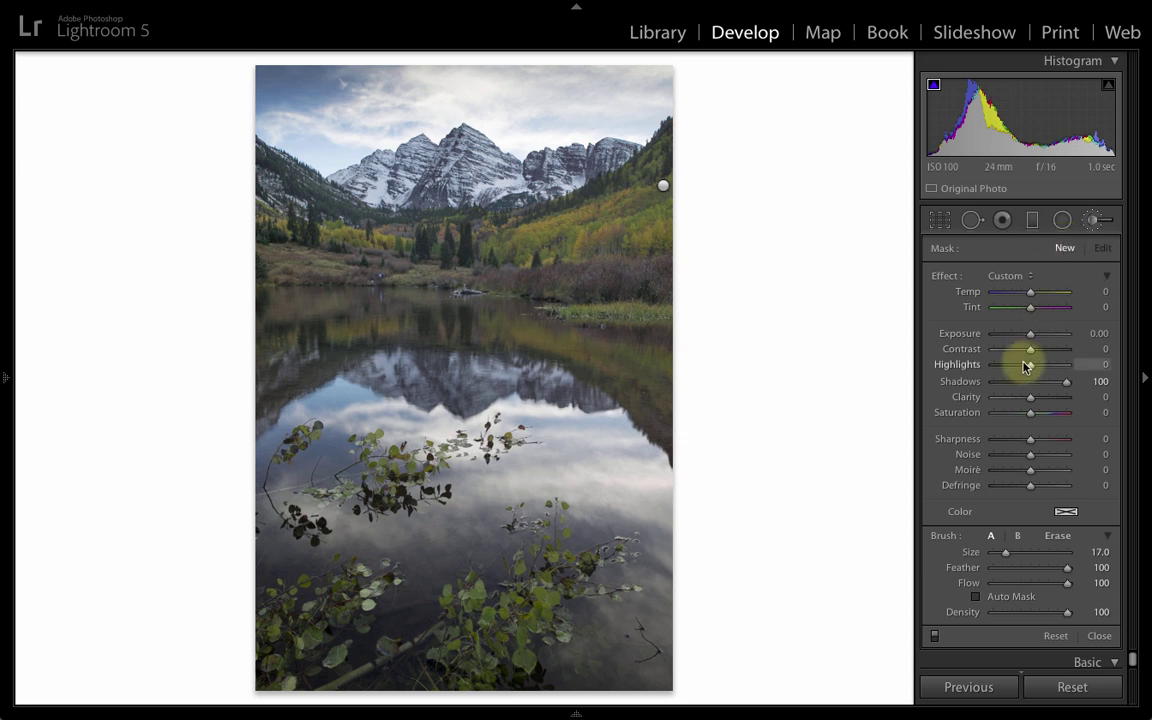
pyautogui.doubleClick(1064, 385)
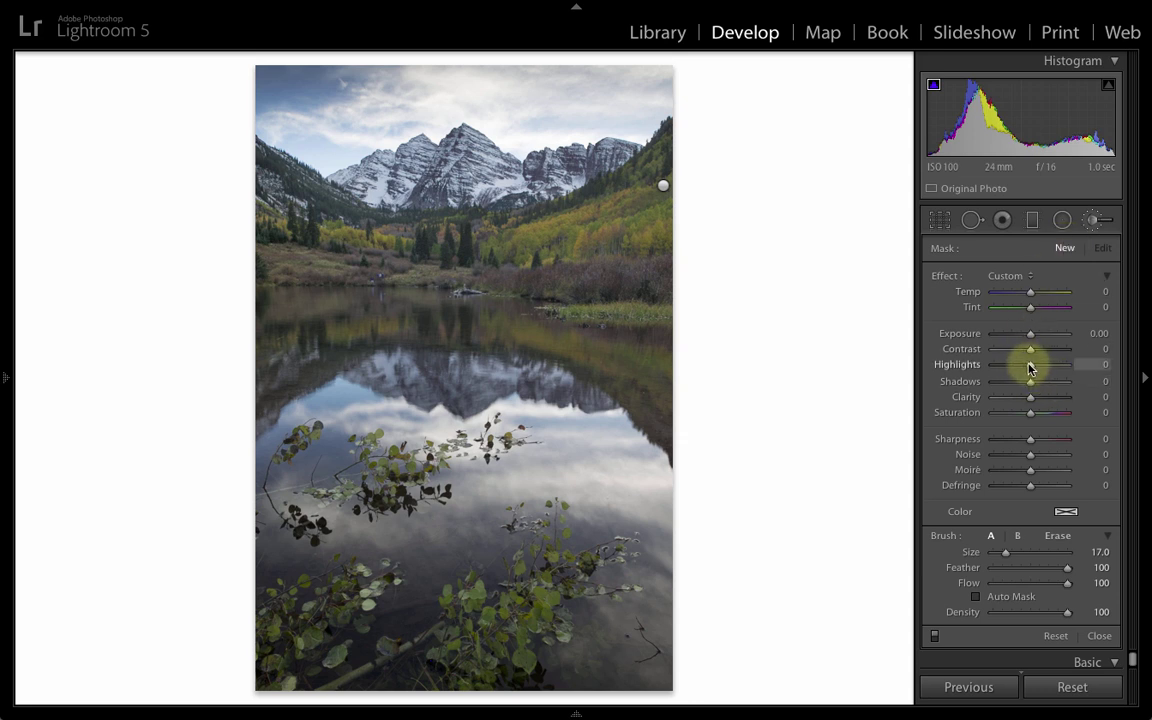
pyautogui.moveTo(1029, 364); pyautogui.dragTo(959, 364)
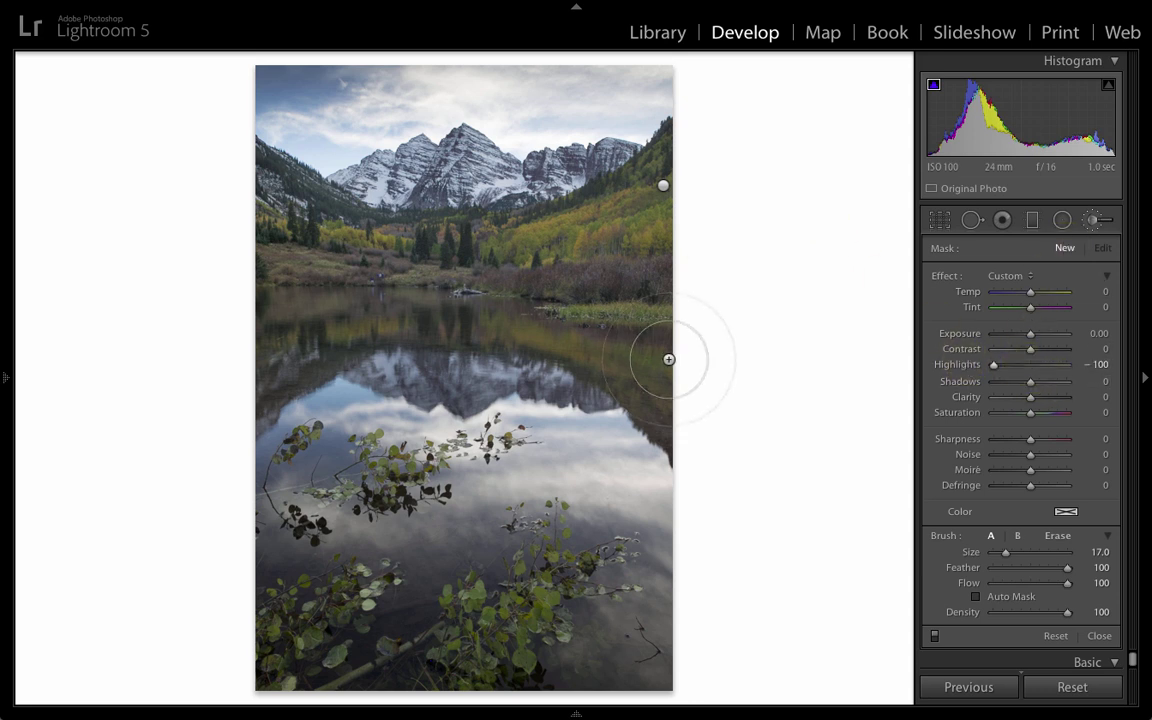
pyautogui.scroll(1, 676, 465)
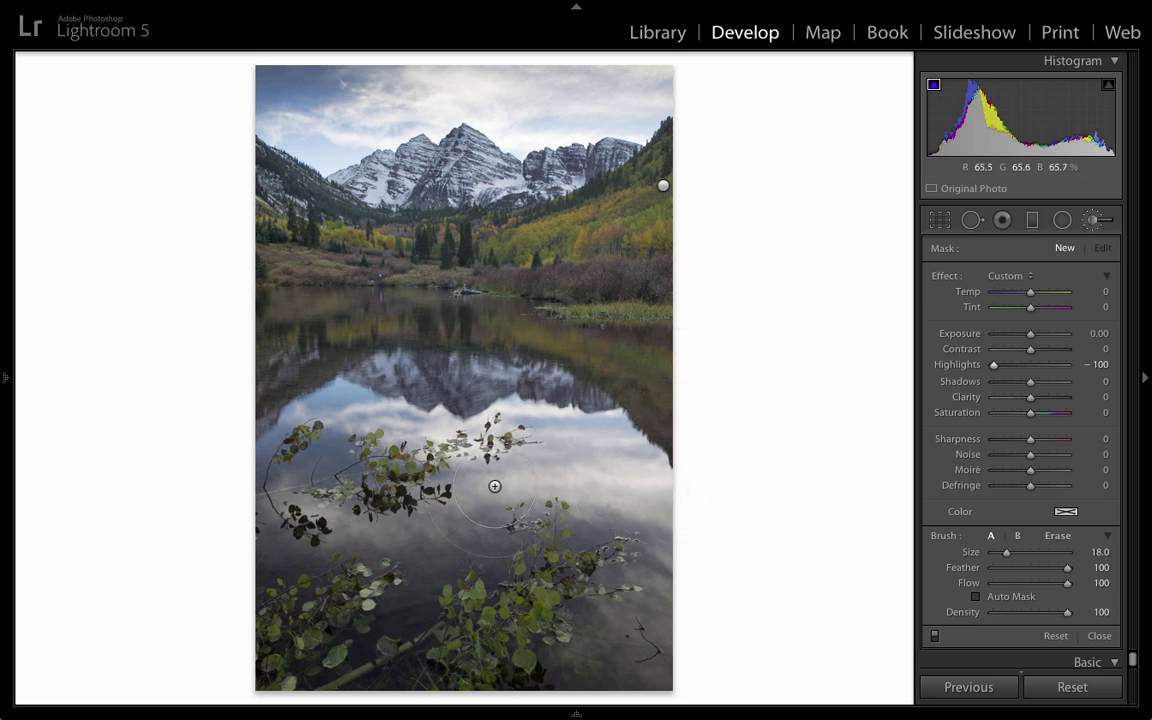
pyautogui.hotkey('ctrl', 'z')
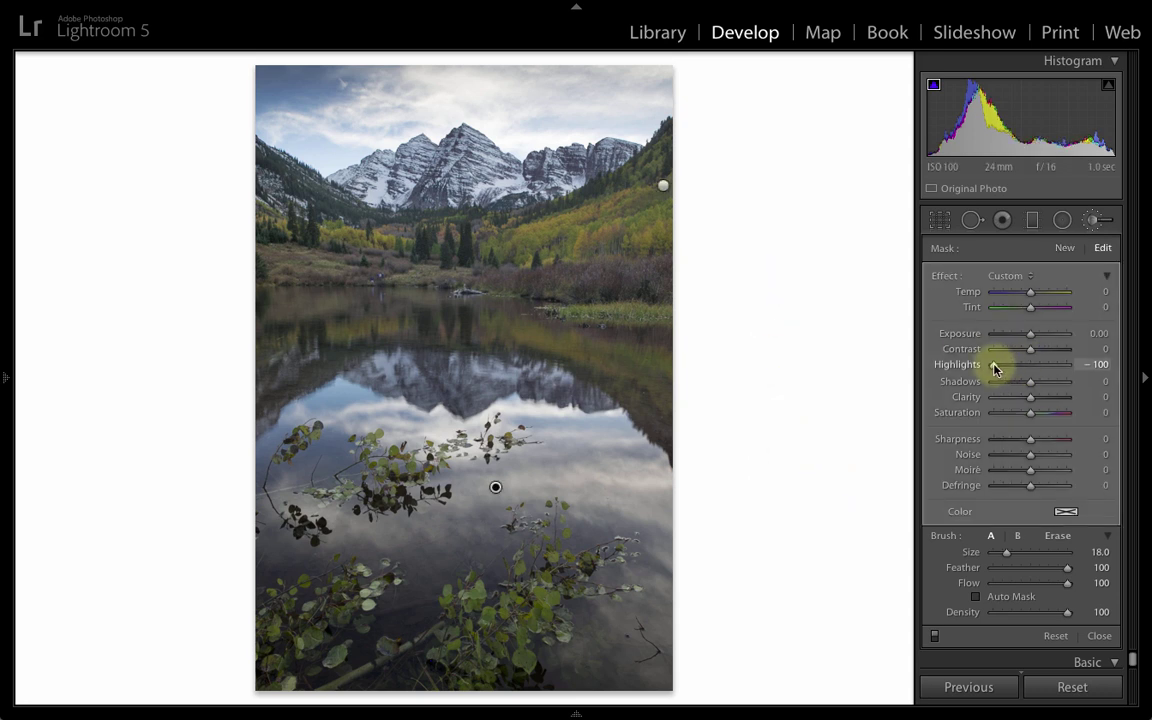
# - Set the cloud reflection mask's Highlights to -30 and close the Adjustment Brush
pyautogui.moveTo(994, 369); pyautogui.dragTo(1019, 370)
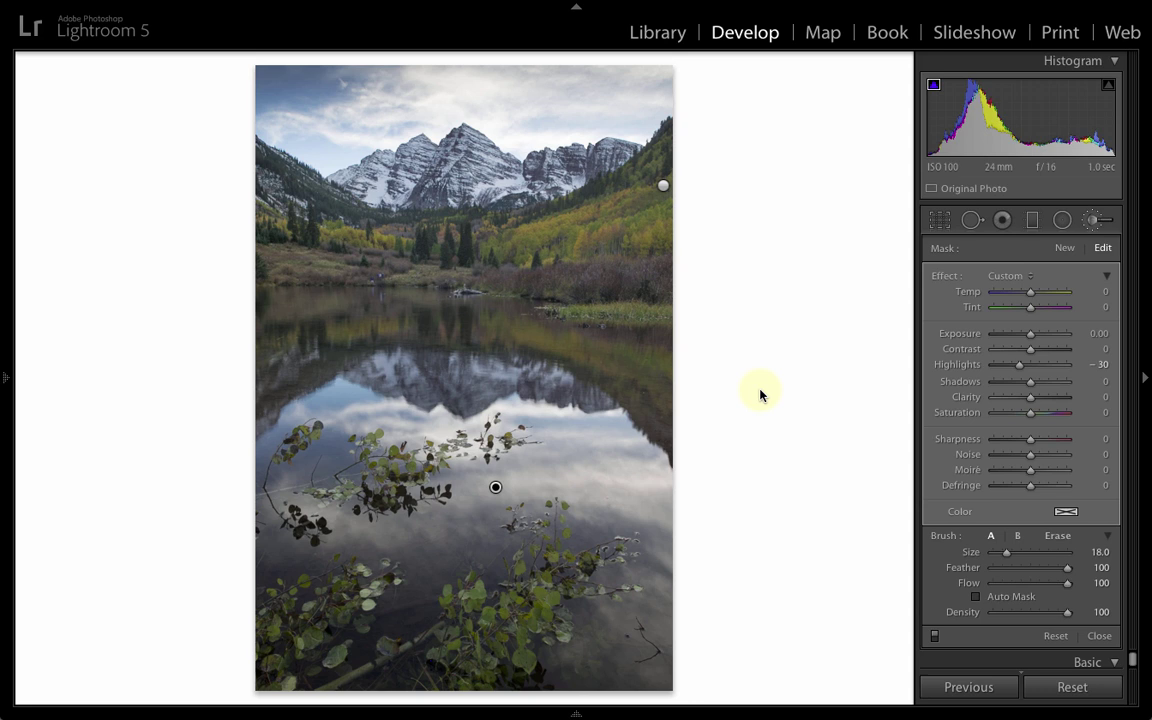
pyautogui.click(1070, 245)
pyautogui.click(1097, 220)
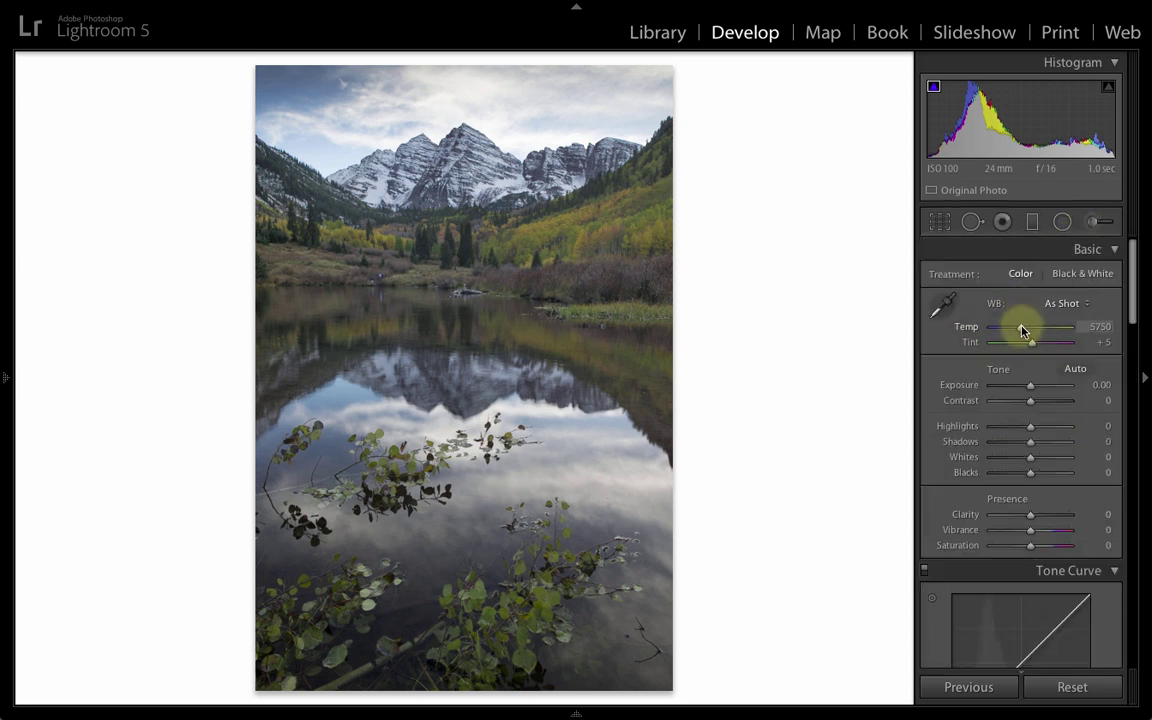
# - Set the photo's overall white balance to Temp 6227 and Tint +8
pyautogui.click(1022, 330)
pyautogui.moveTo(1022, 330)
pyautogui.mouseDown()
pyautogui.moveTo(1040, 335)
pyautogui.moveTo(1024, 337)
pyautogui.mouseUp()
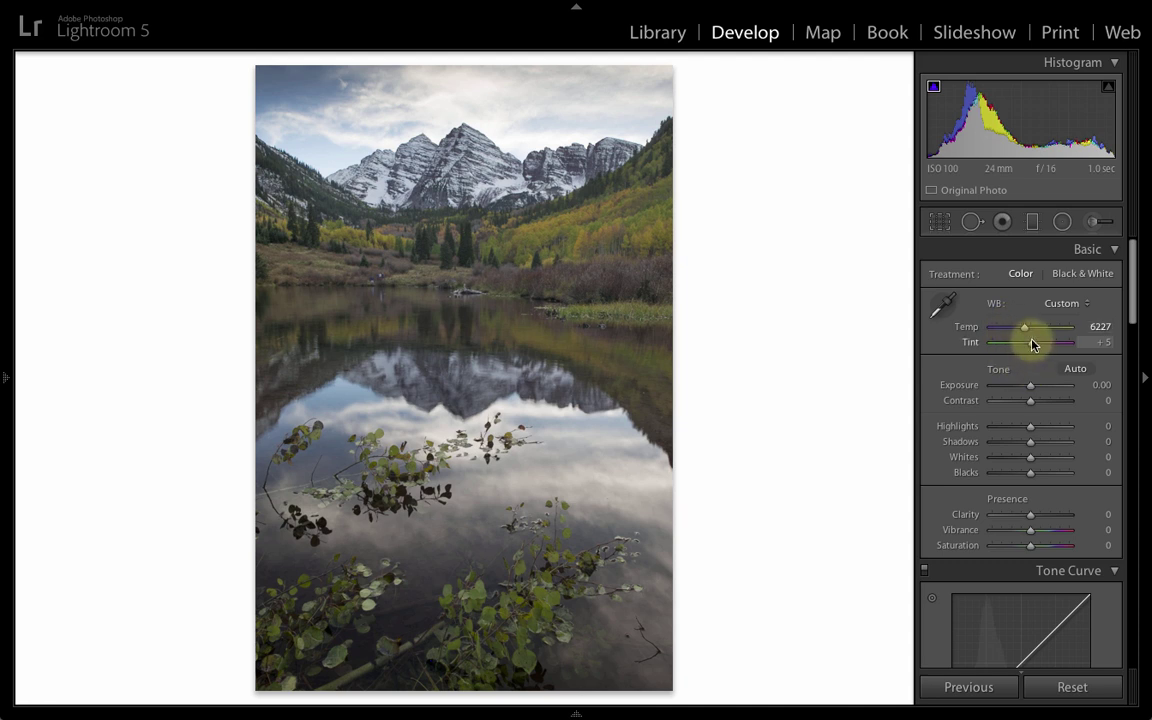
pyautogui.press('Up')
pyautogui.press('Up')
pyautogui.press('Up')
pyautogui.press('Up')
pyautogui.press('Up')
pyautogui.press('Up')
pyautogui.press('Up')
pyautogui.click(1104, 343)
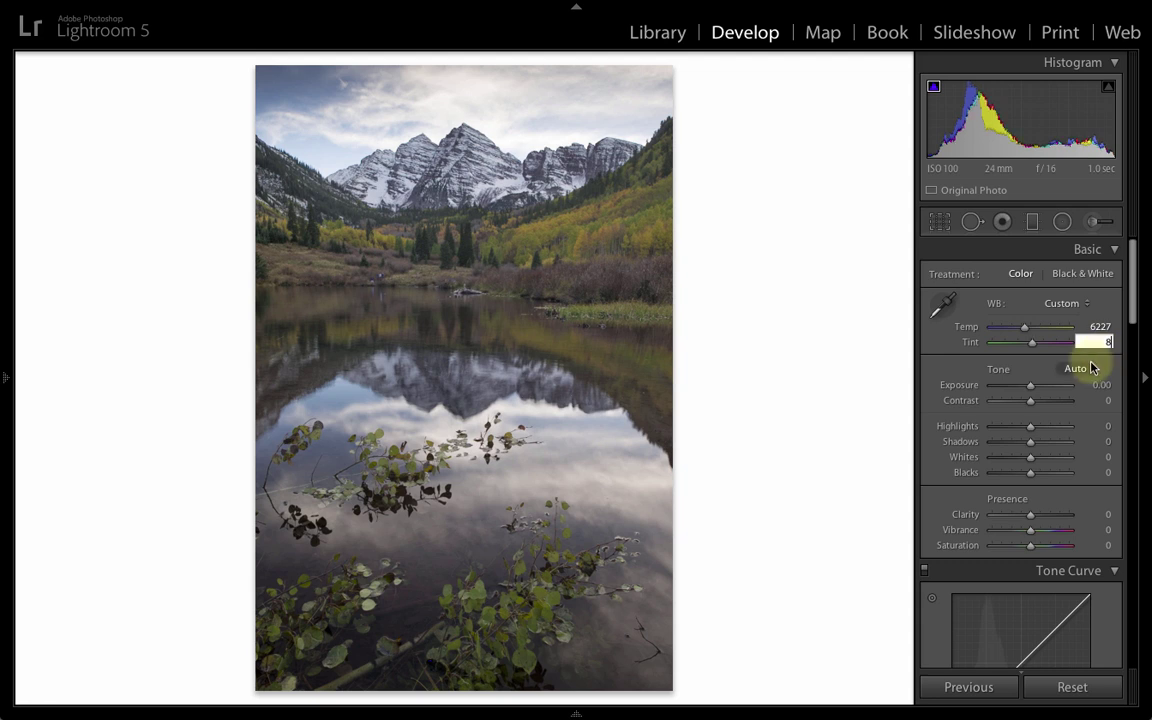
pyautogui.write('8')
pyautogui.press('Return')
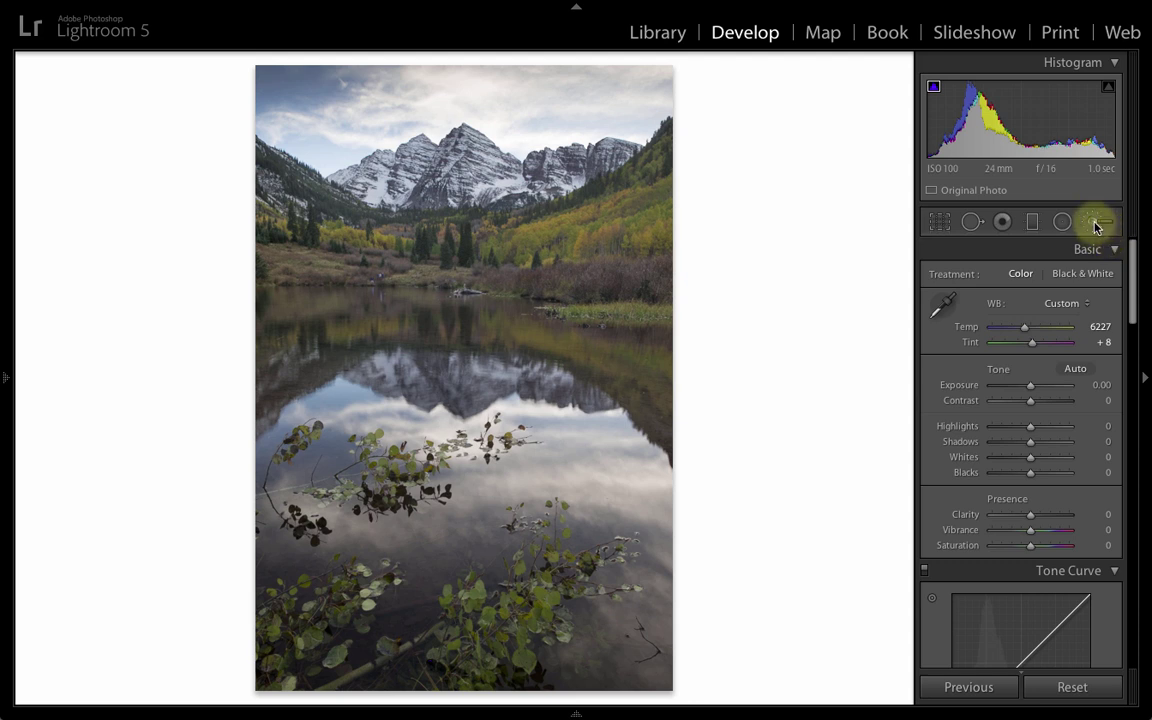
# - Reselect the hillside shadow mask with the Adjustment Brush and set its Temp to 8 and Tint to 8
pyautogui.click(1094, 222)
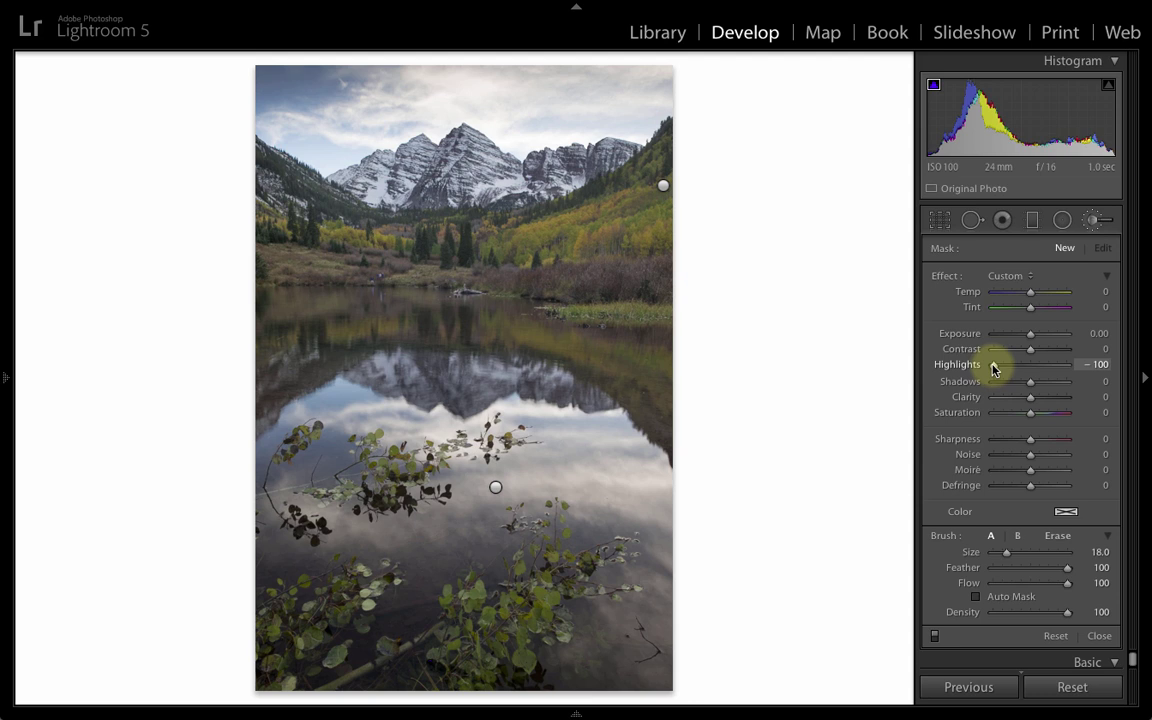
pyautogui.click(662, 184)
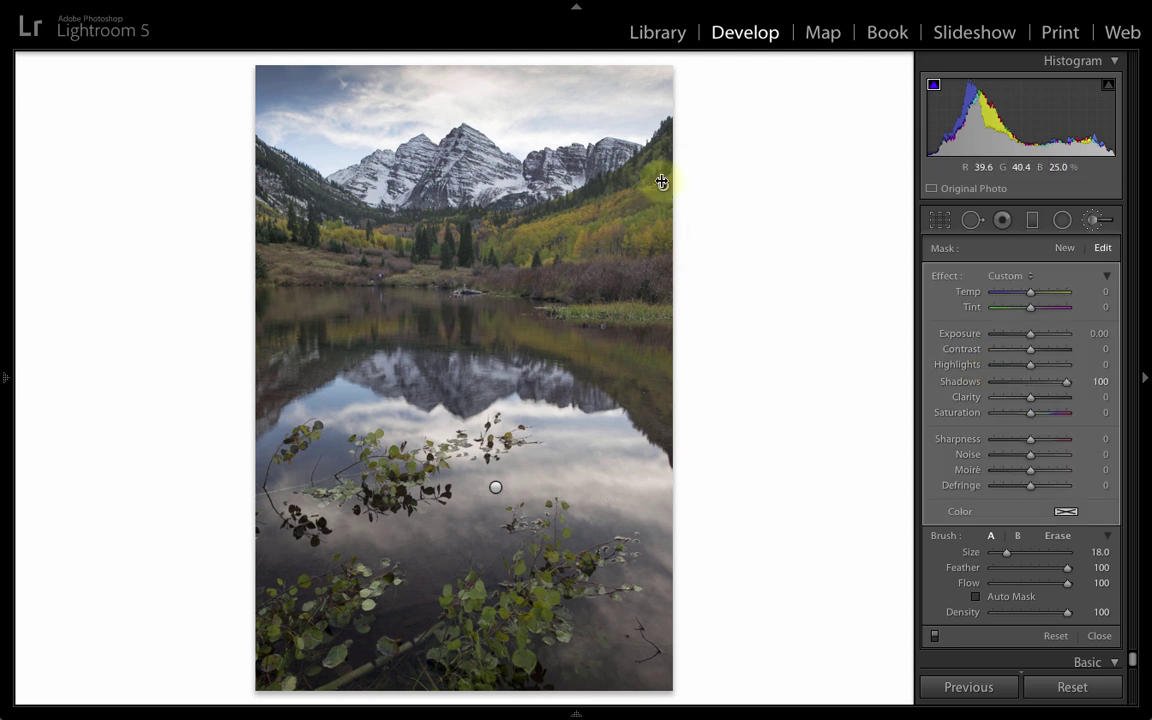
pyautogui.press('o')
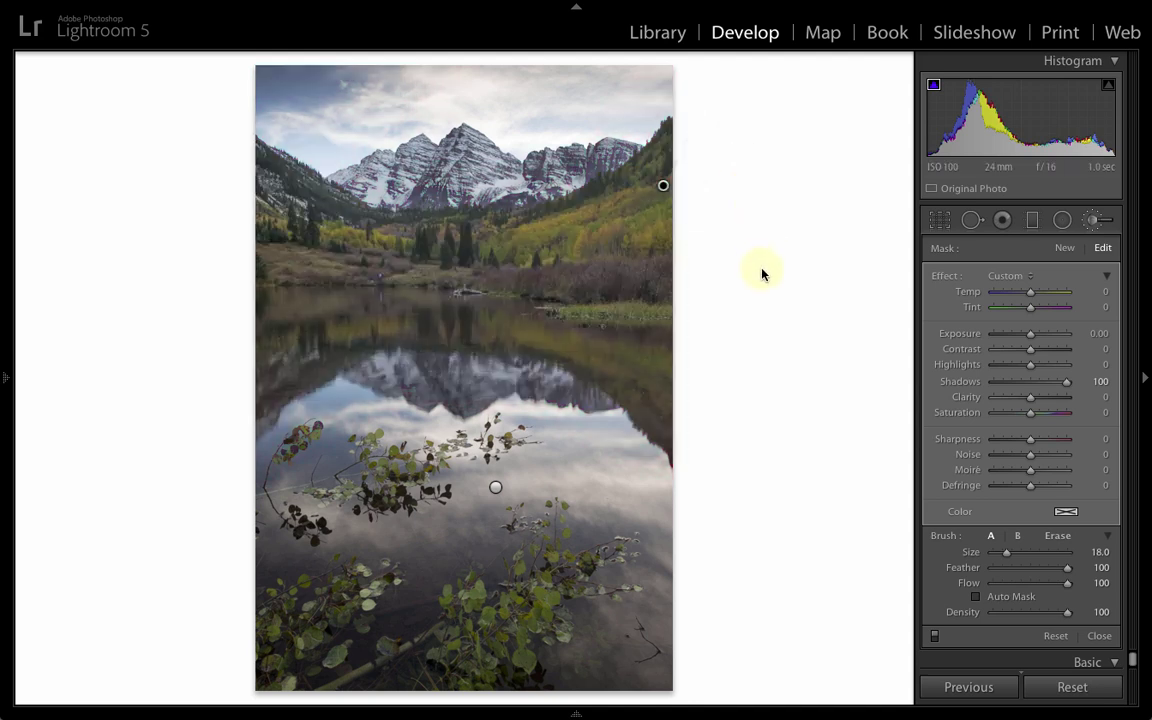
pyautogui.moveTo(1031, 293); pyautogui.dragTo(1039, 297)
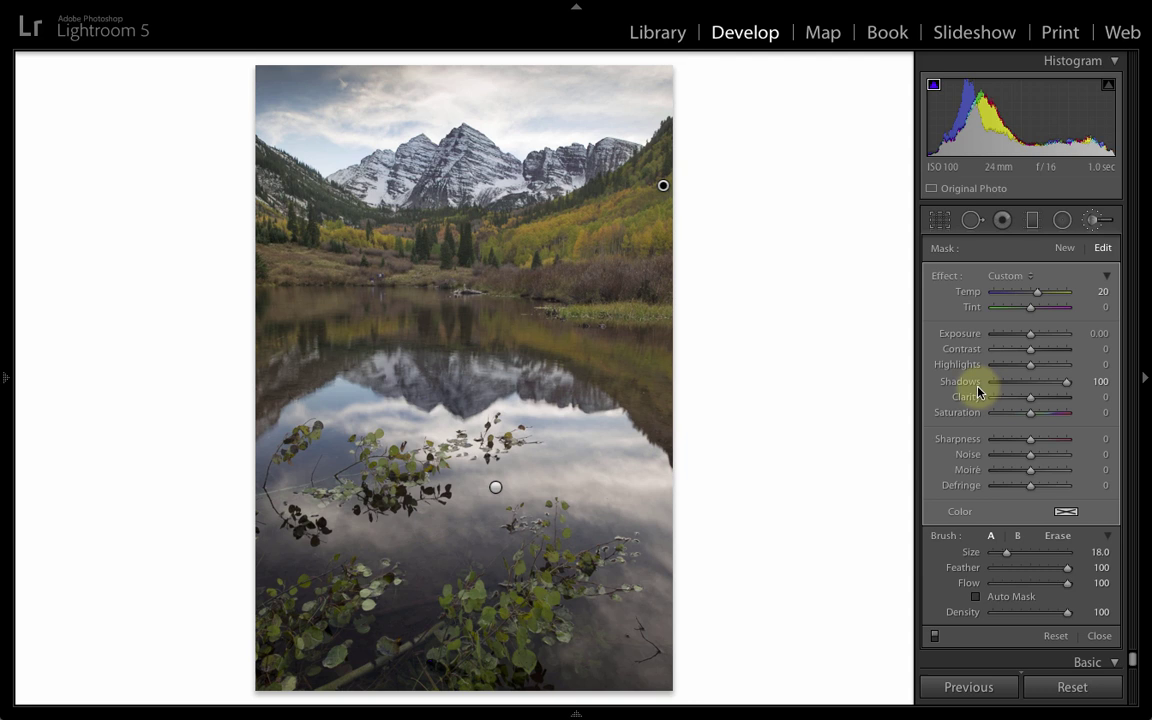
pyautogui.moveTo(1027, 313); pyautogui.dragTo(1034, 314)
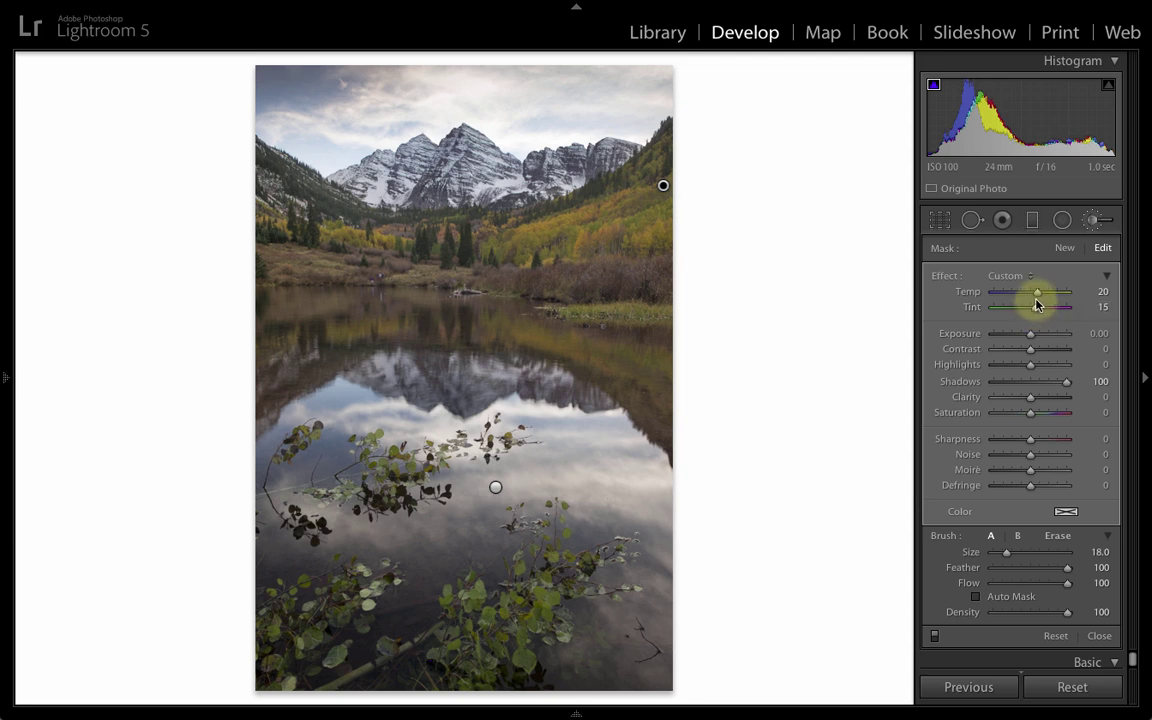
pyautogui.click(1103, 307)
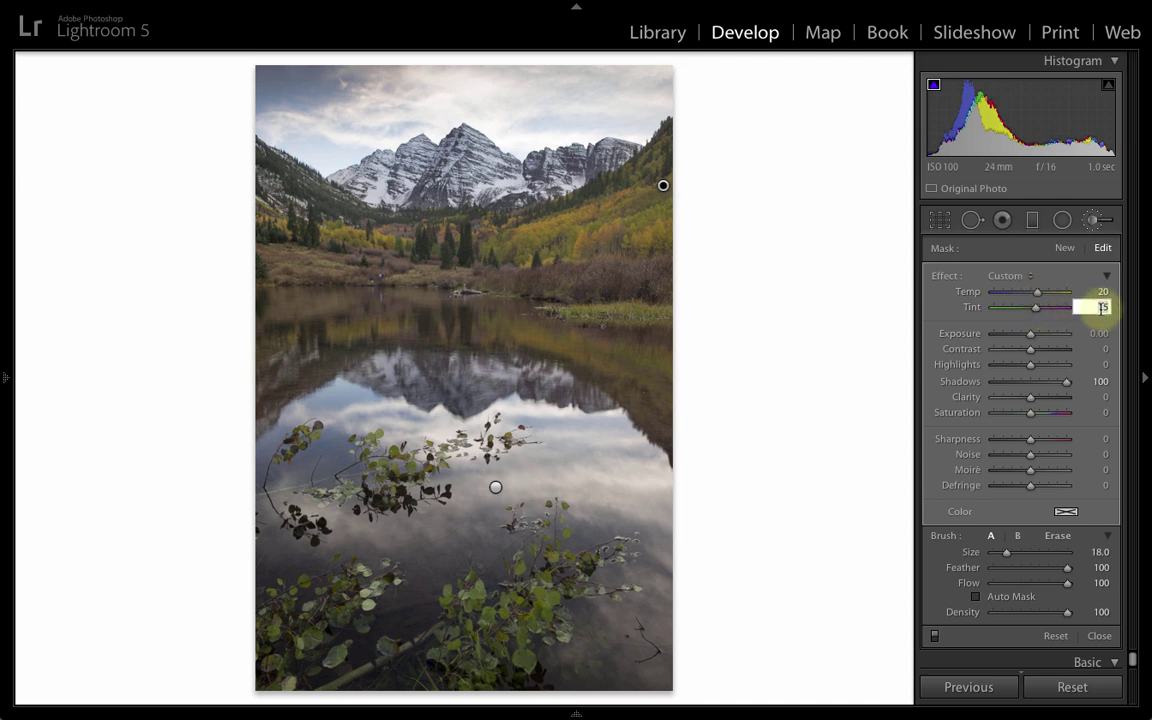
pyautogui.write('8')
pyautogui.press('Return')
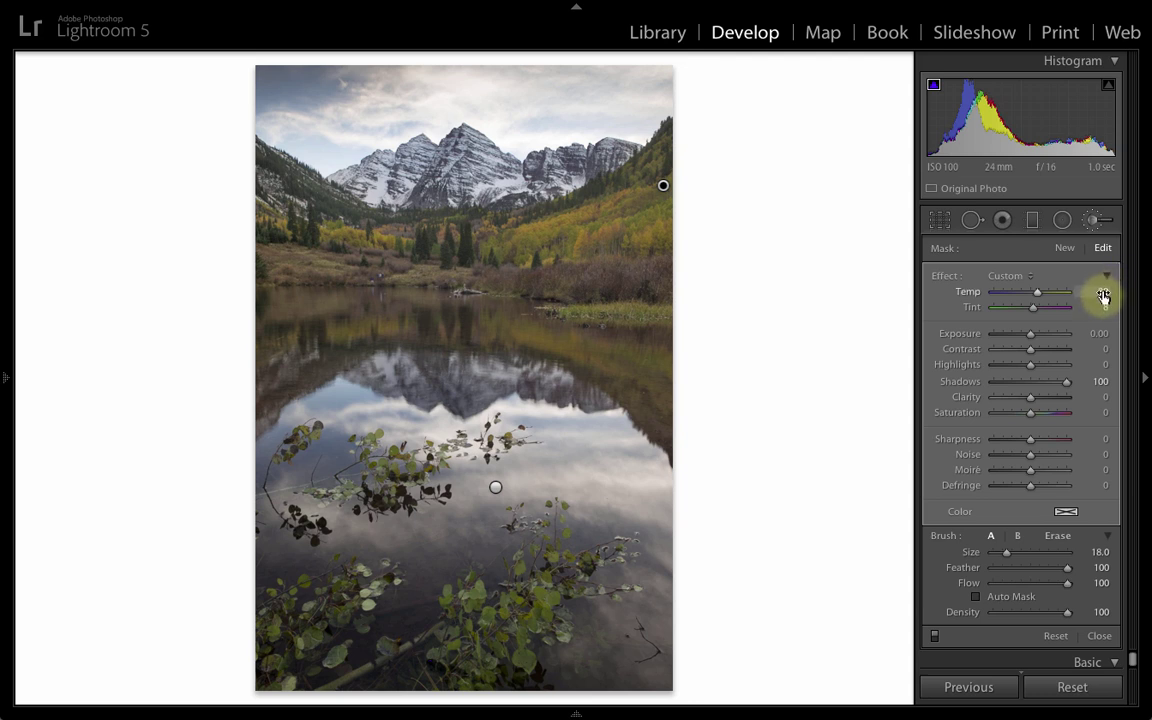
pyautogui.click(1104, 292)
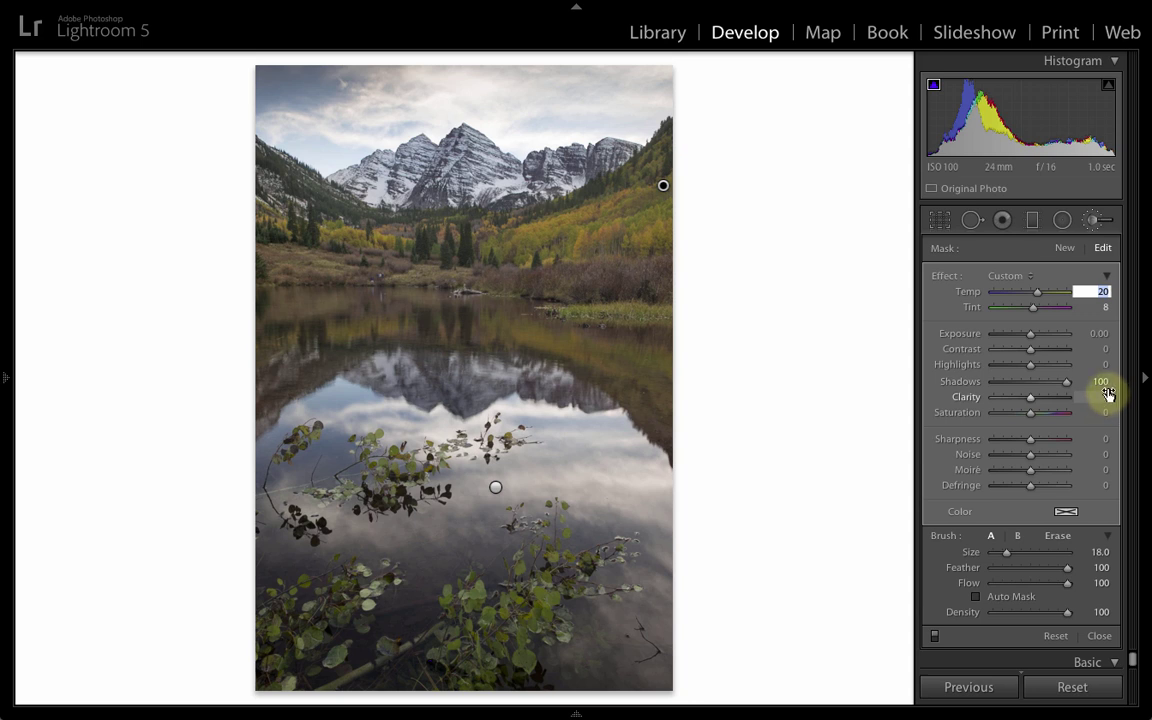
pyautogui.write('8')
pyautogui.press('Return')
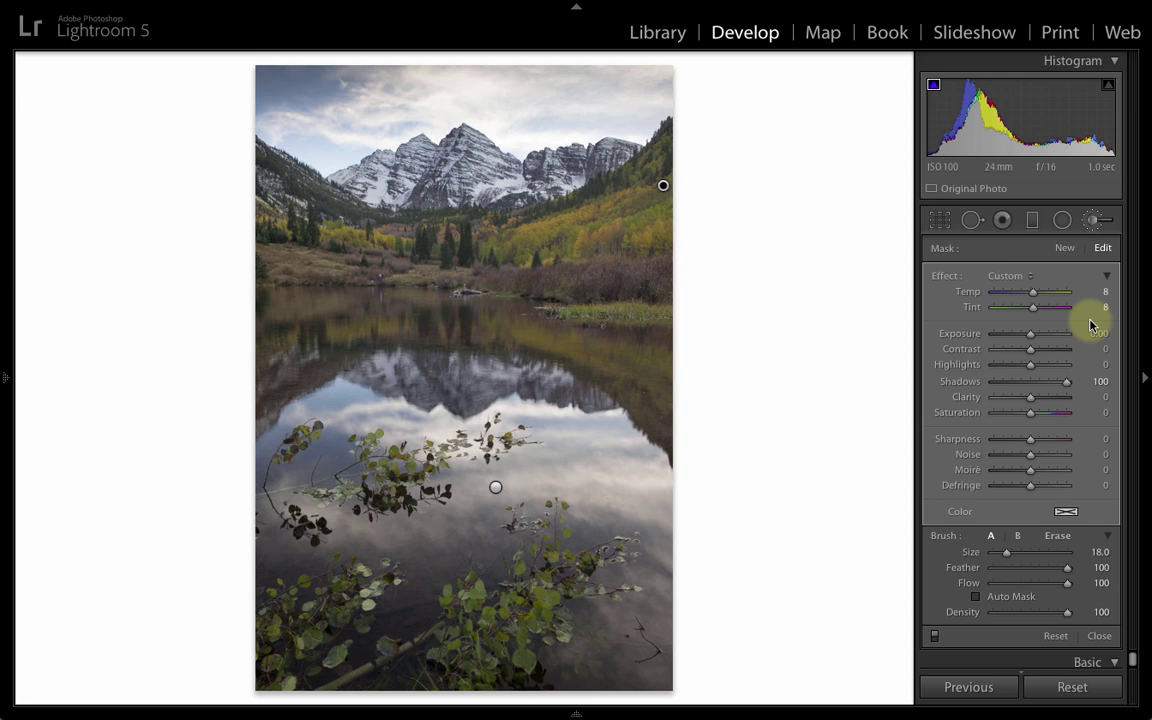
# - Switch the brush to Erase for the hillside mask and toggle the visibility of the edit pins
pyautogui.click(1060, 537)
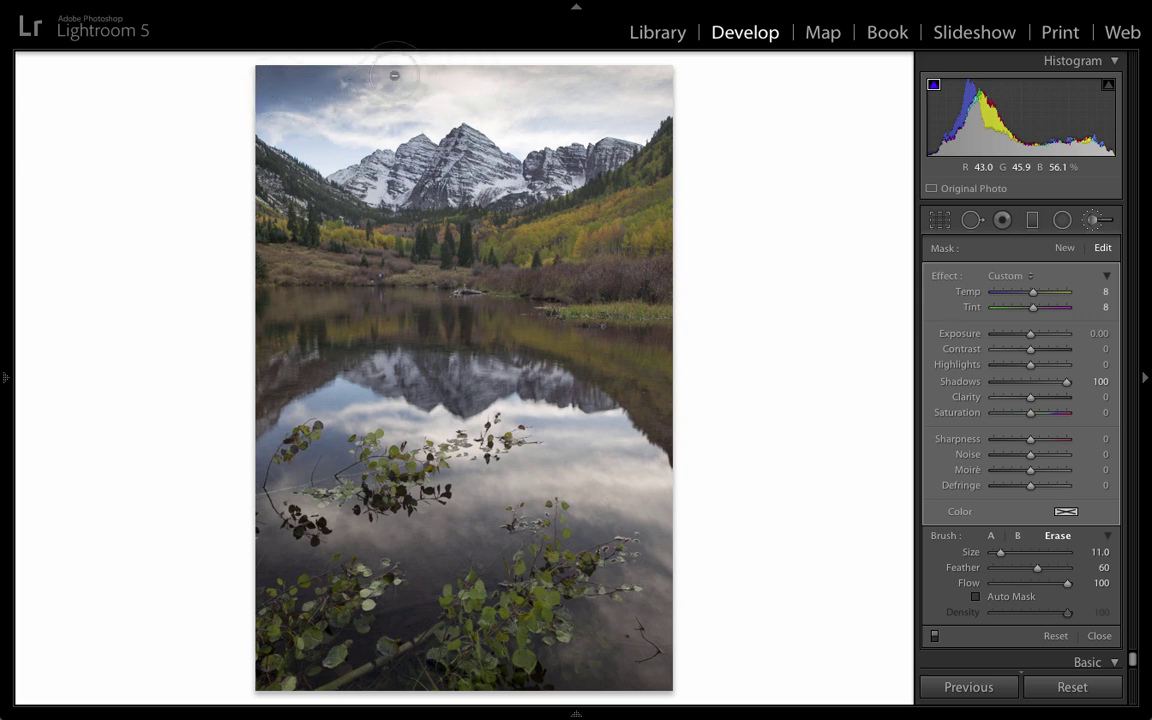
pyautogui.press('h')
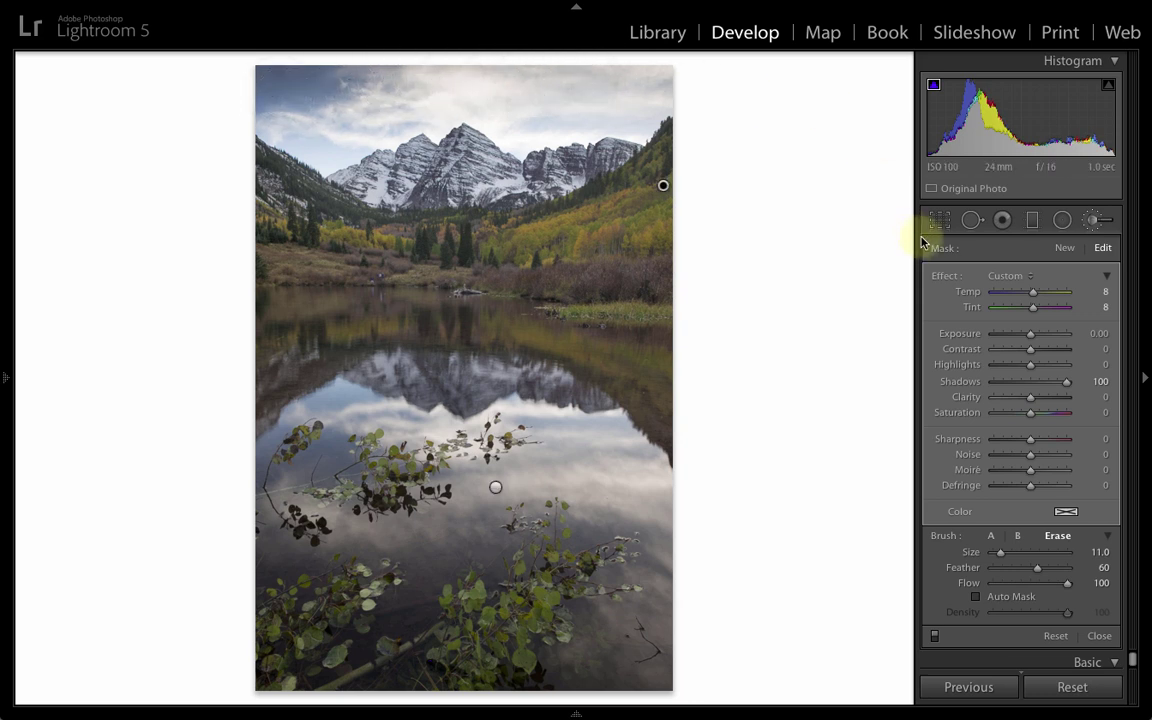
pyautogui.press('h')
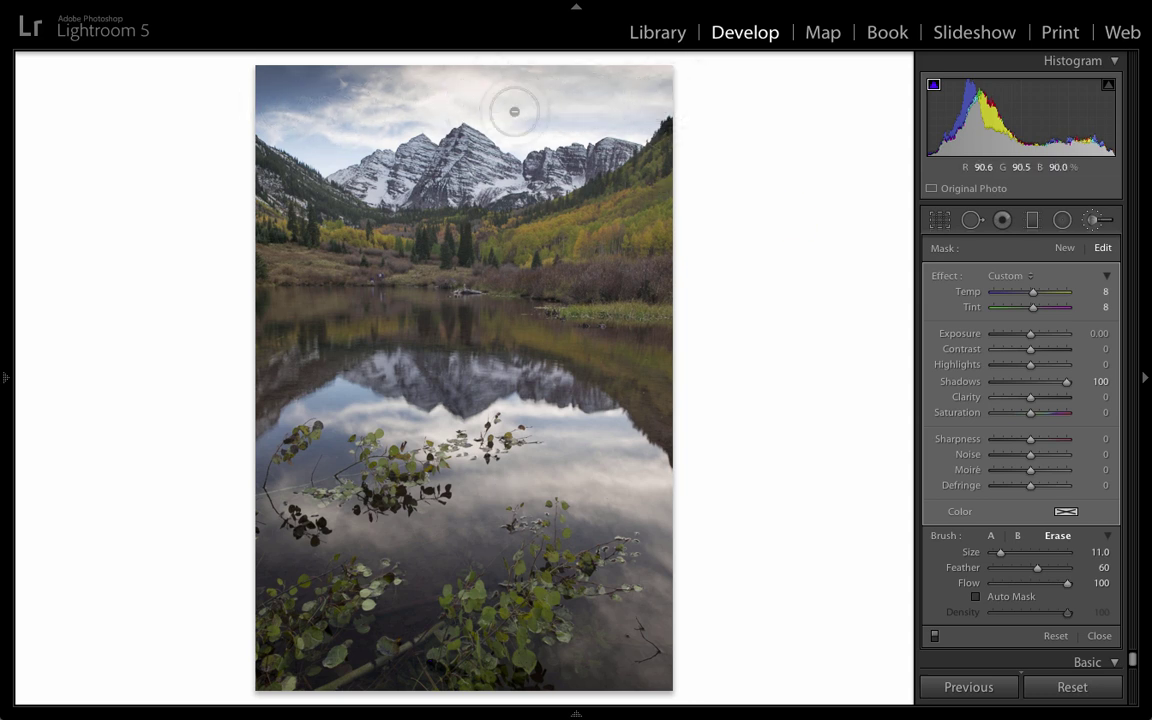
pyautogui.press('h')
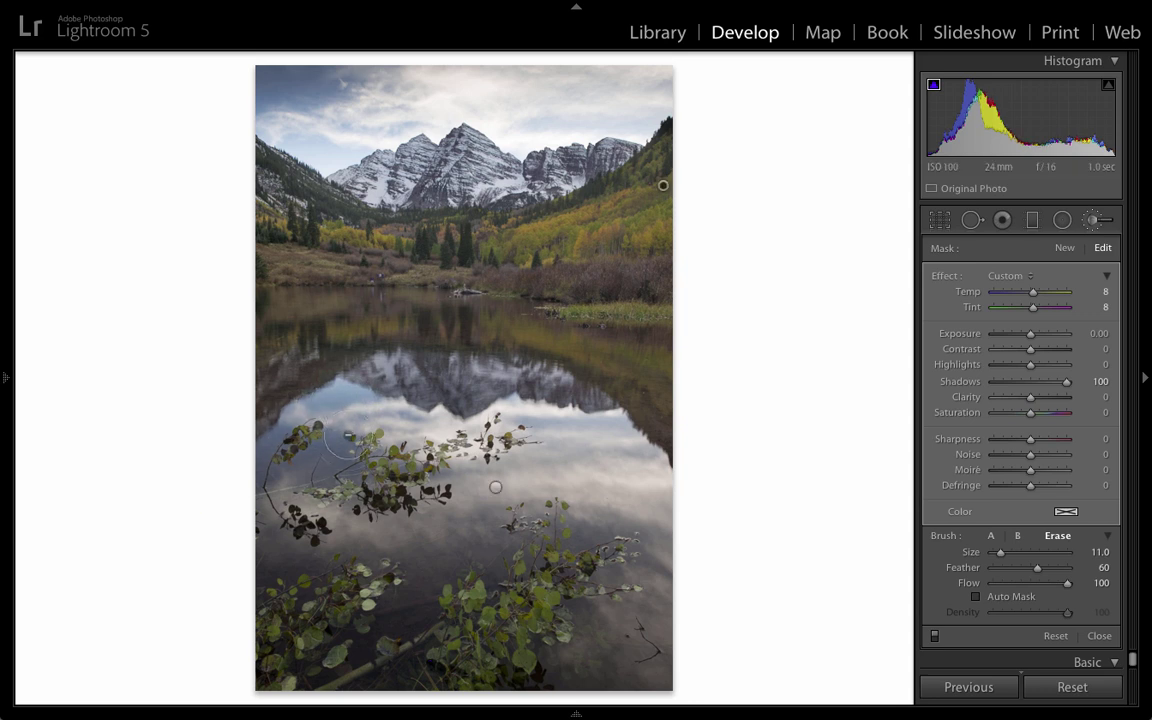
# - Compare the photo with the mask edit pins hidden and shown, looking over the brushed mountain, sky and reflection areas
pyautogui.press('h')
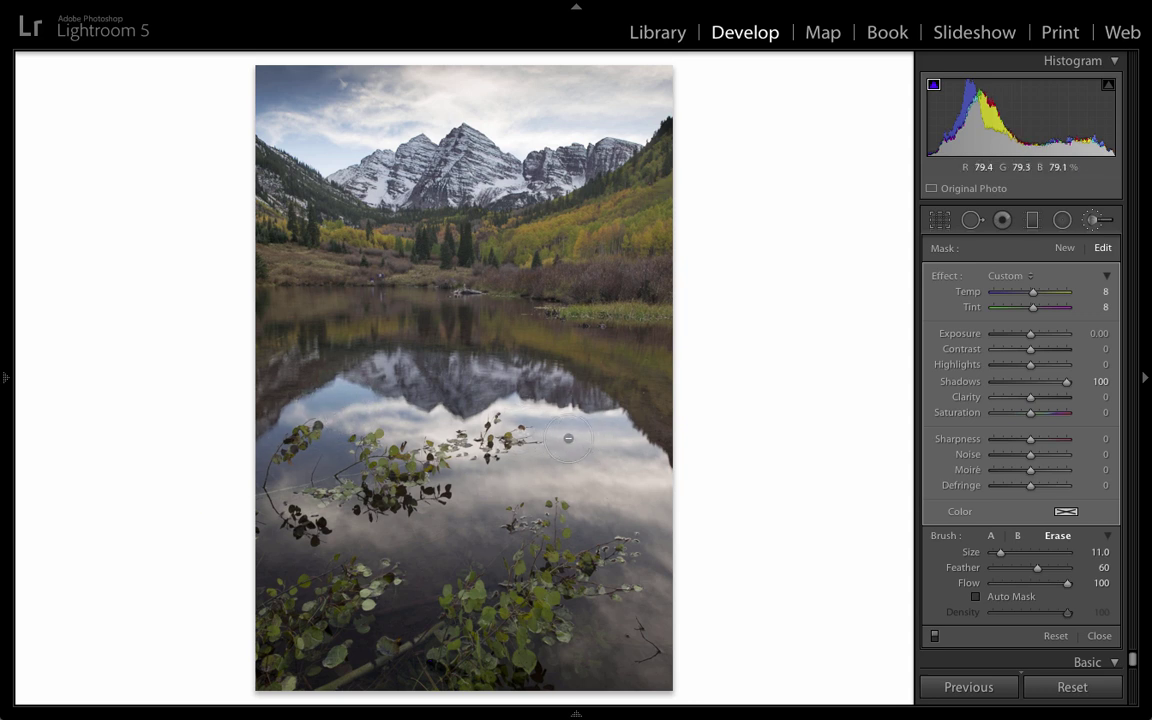
pyautogui.press('h')
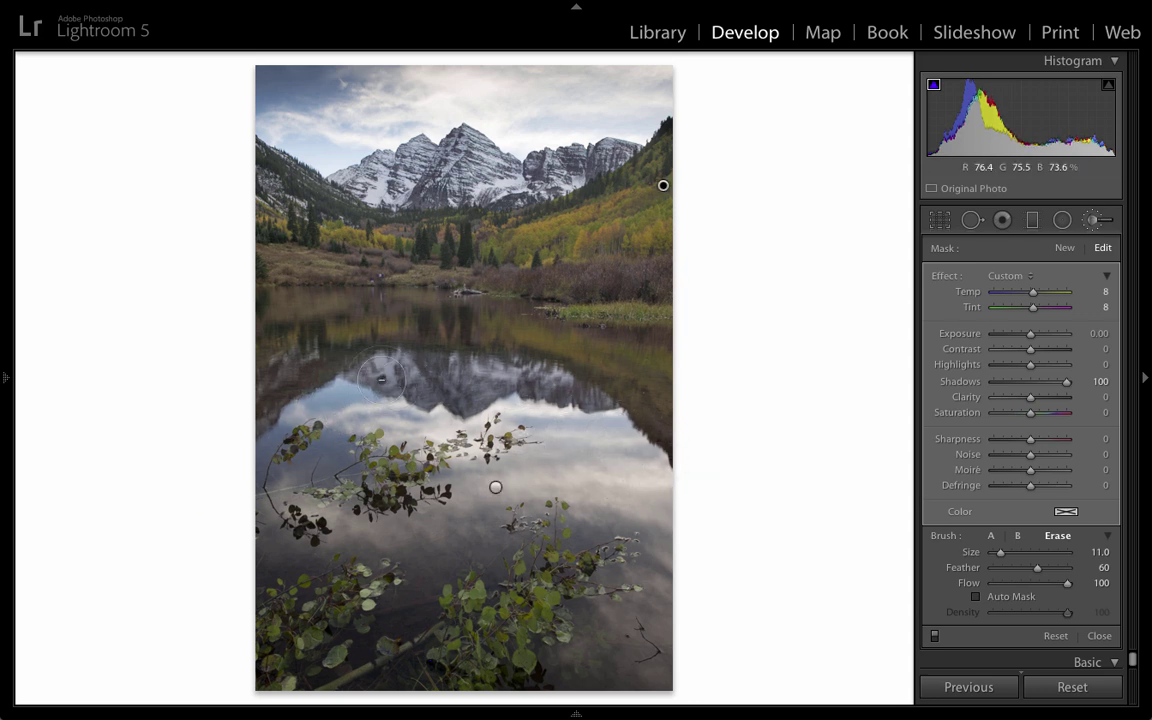
pyautogui.press('h')
pyautogui.press('h')
pyautogui.scroll(4, 460, 125)
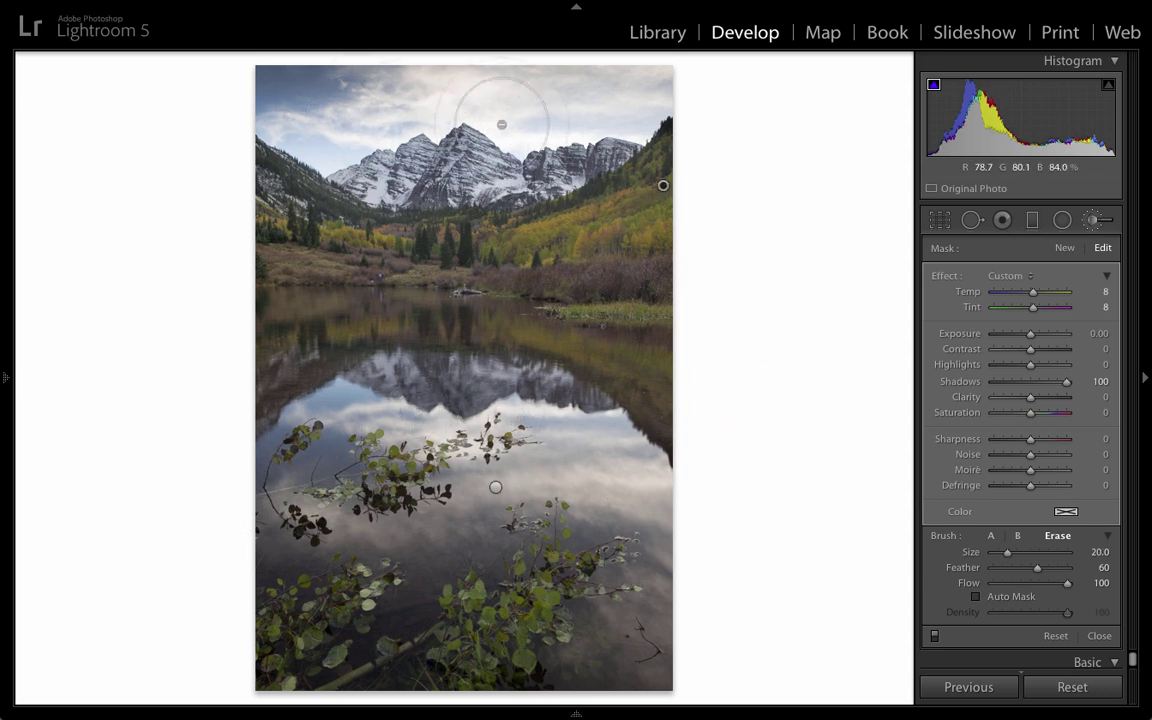
pyautogui.press('h')
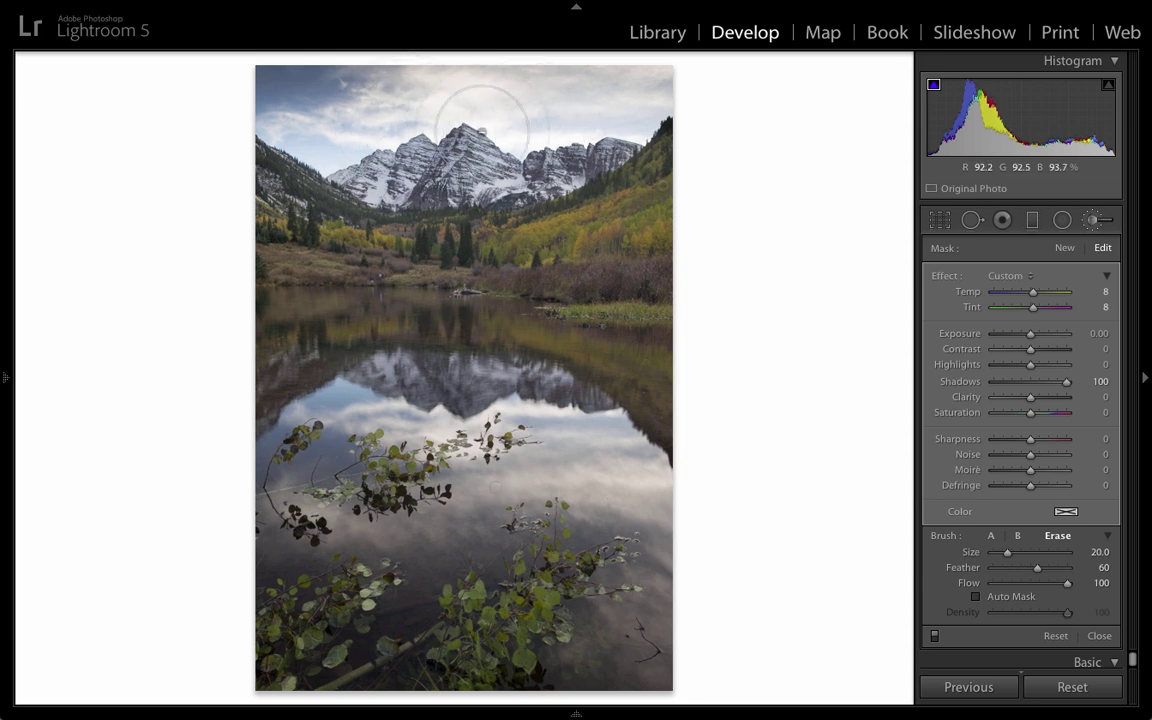
pyautogui.press('h')
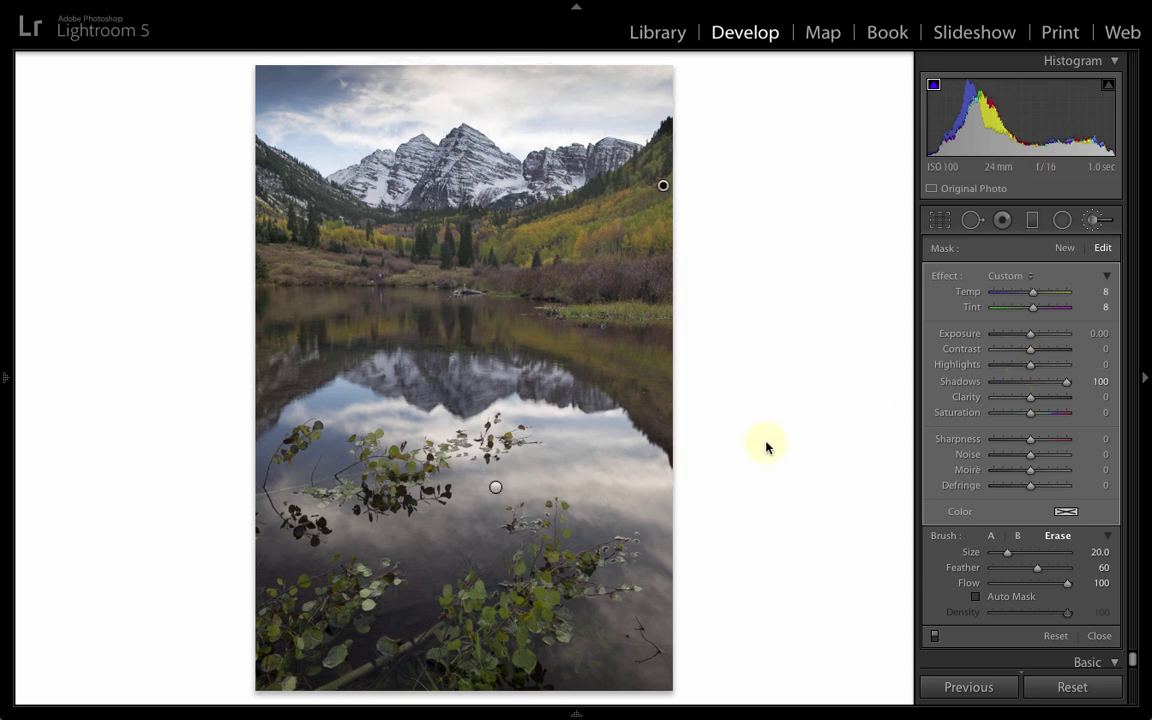
pyautogui.press('[')
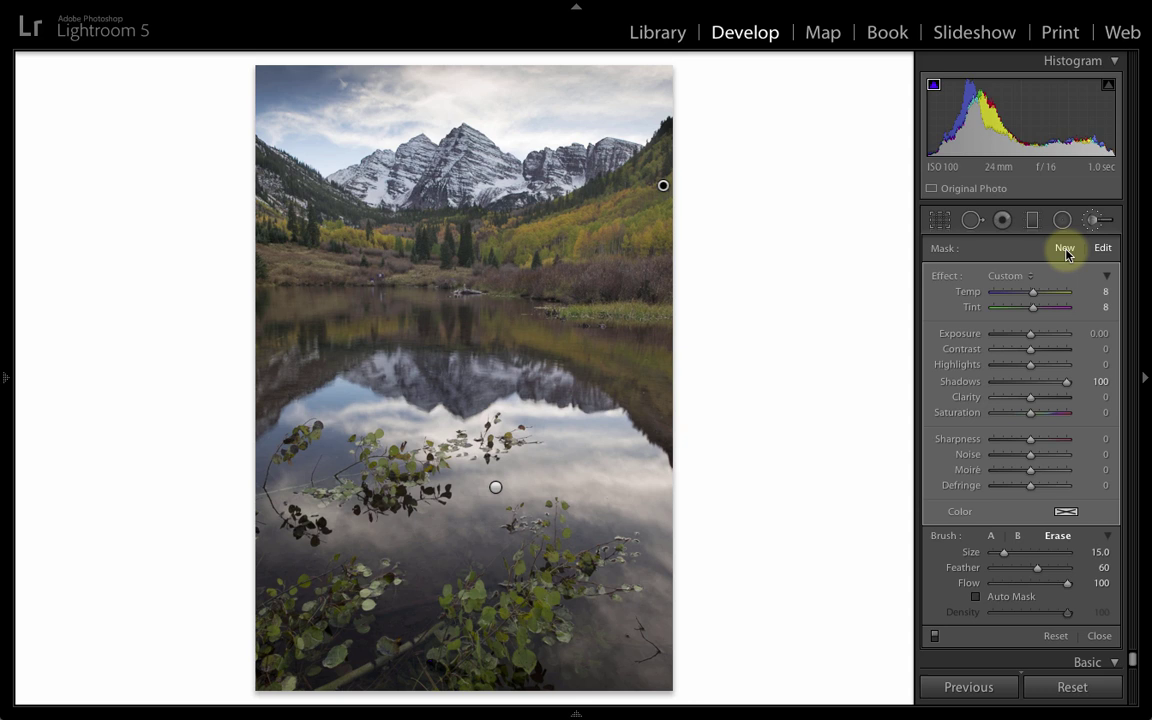
# - Close the Adjustment Brush and inspect the photo rotated 180° with the surrounding interface hidden
pyautogui.click(1094, 221)
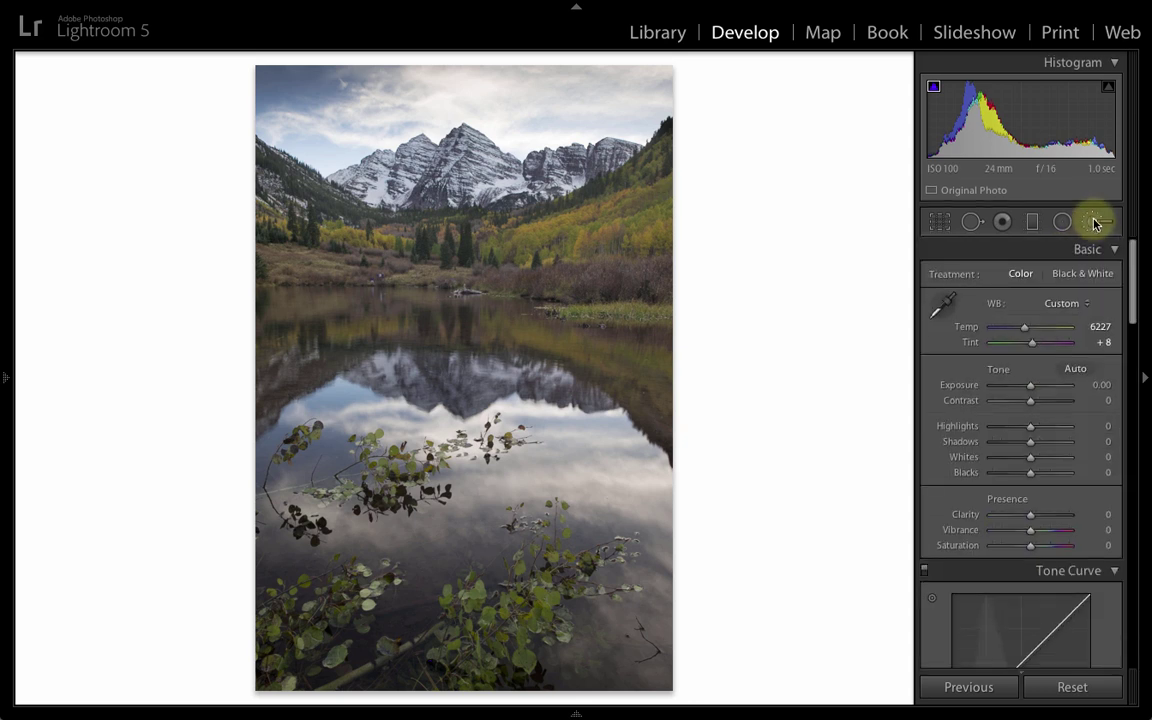
pyautogui.hotkey('ctrl', ']')
pyautogui.hotkey('ctrl', ']')
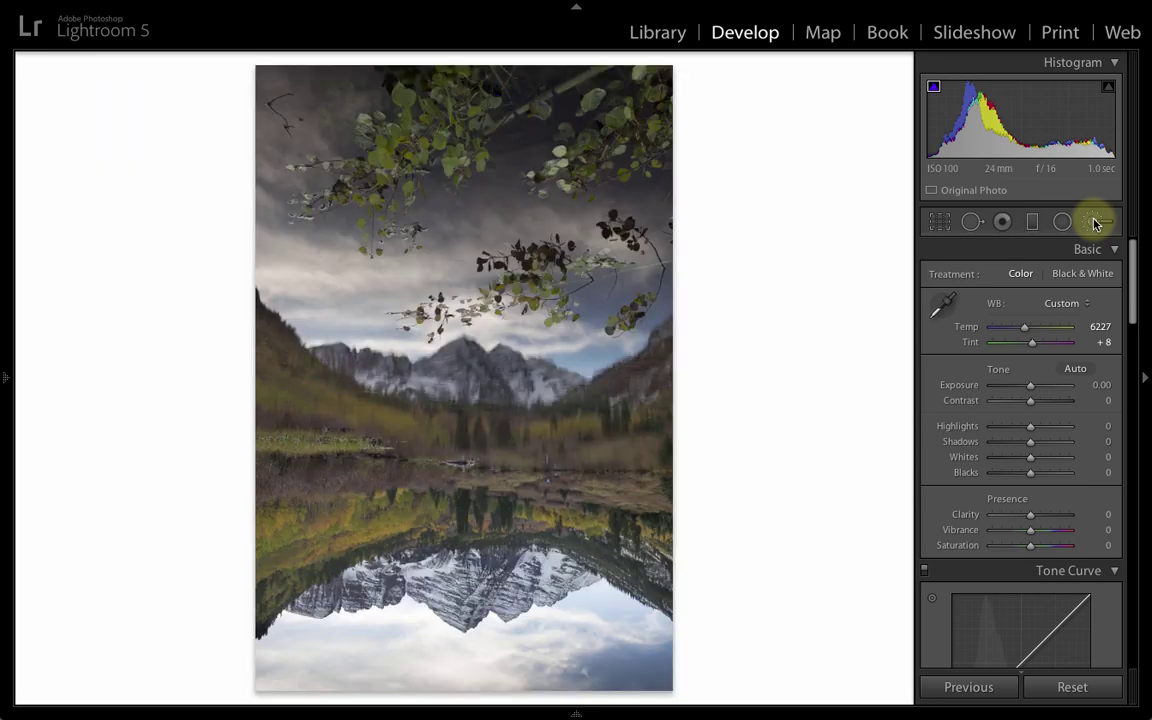
pyautogui.click(576, 7)
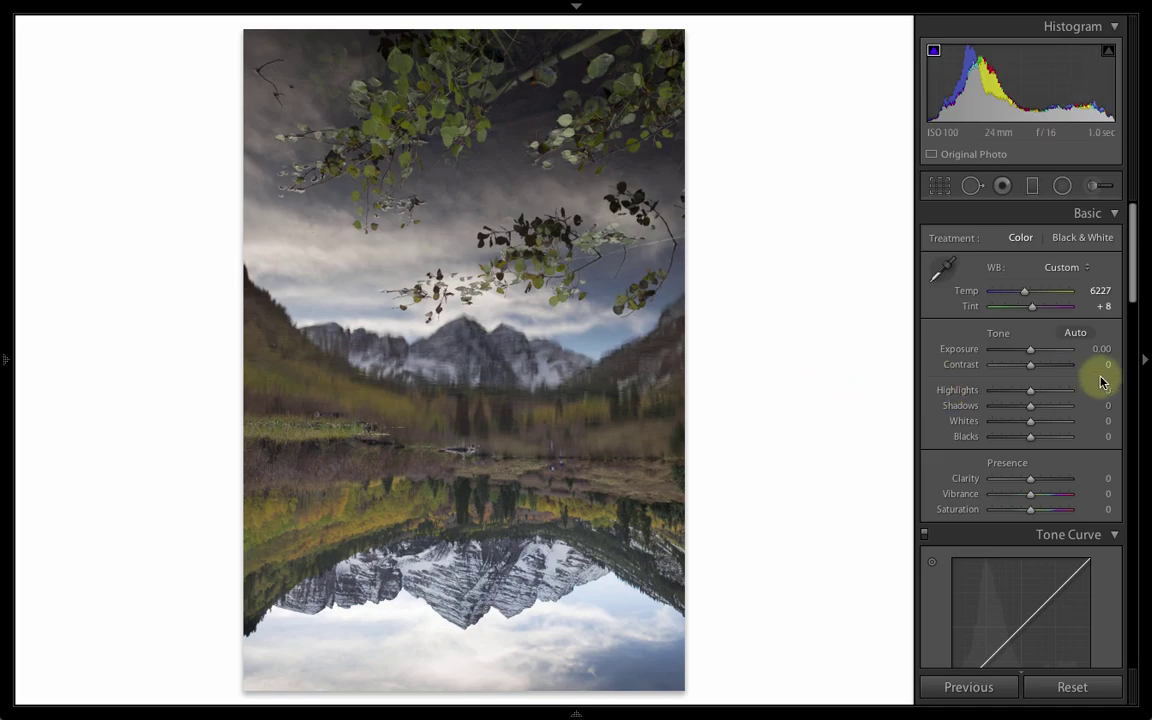
pyautogui.click(1145, 360)
pyautogui.moveTo(1145, 362)
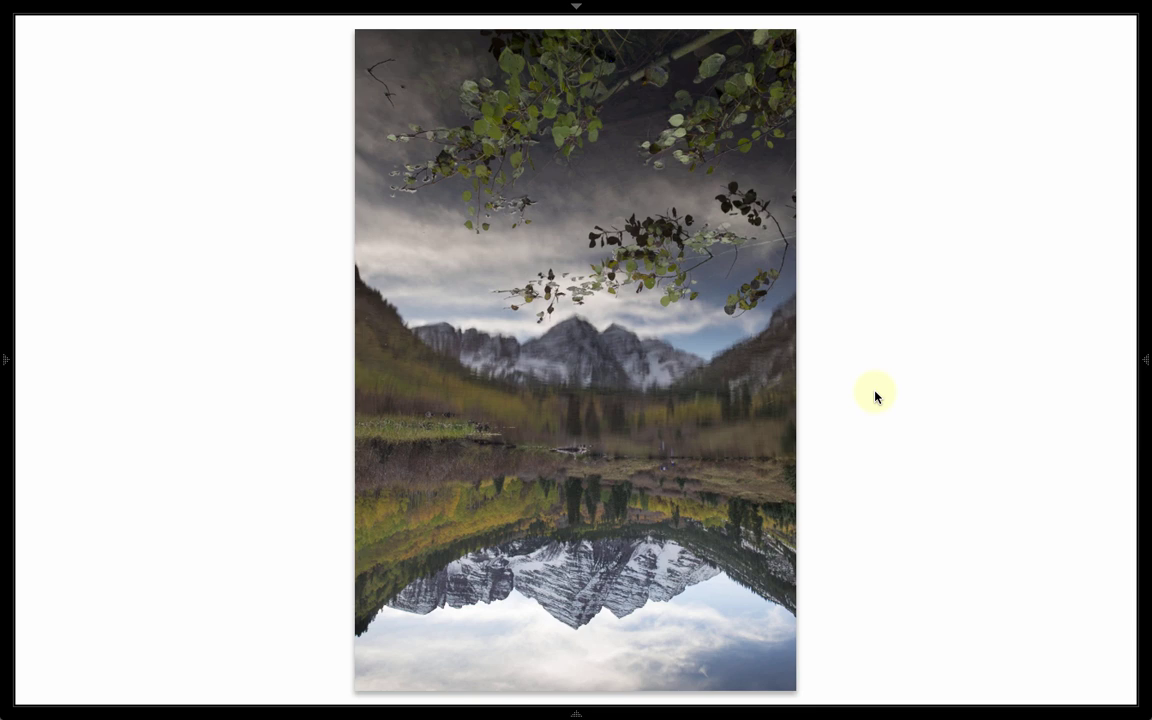
# - Rotate the photo back upright and bring the adjustment controls back into view
pyautogui.hotkey('ctrl', ']')
pyautogui.hotkey('ctrl', ']')
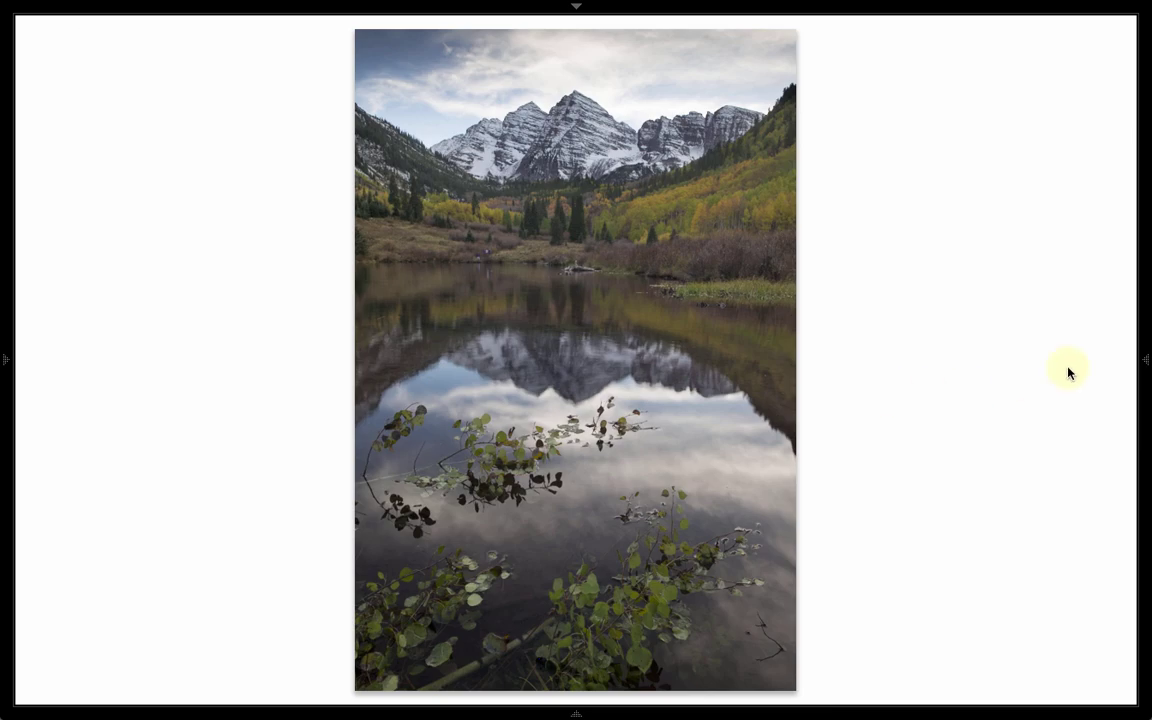
pyautogui.click(1145, 360)
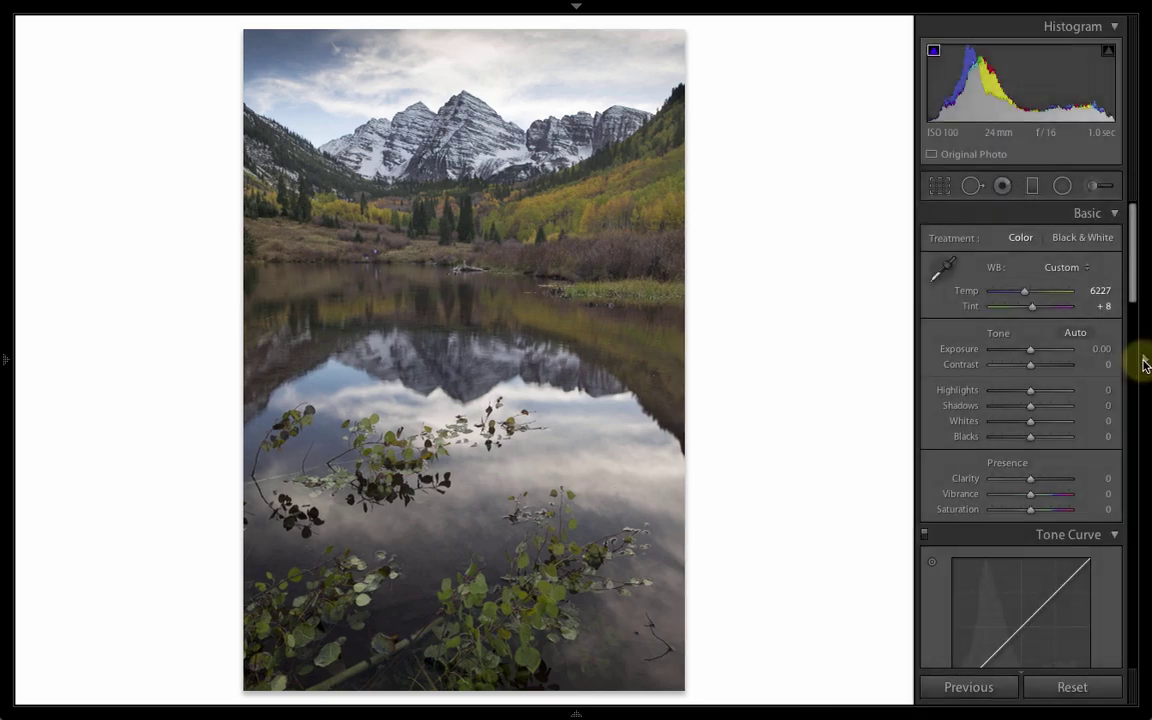
# - Start a new Adjustment Brush mask with Highlights -86 and paint the bright clouds above the central peak at brush size 32
pyautogui.click(1095, 186)
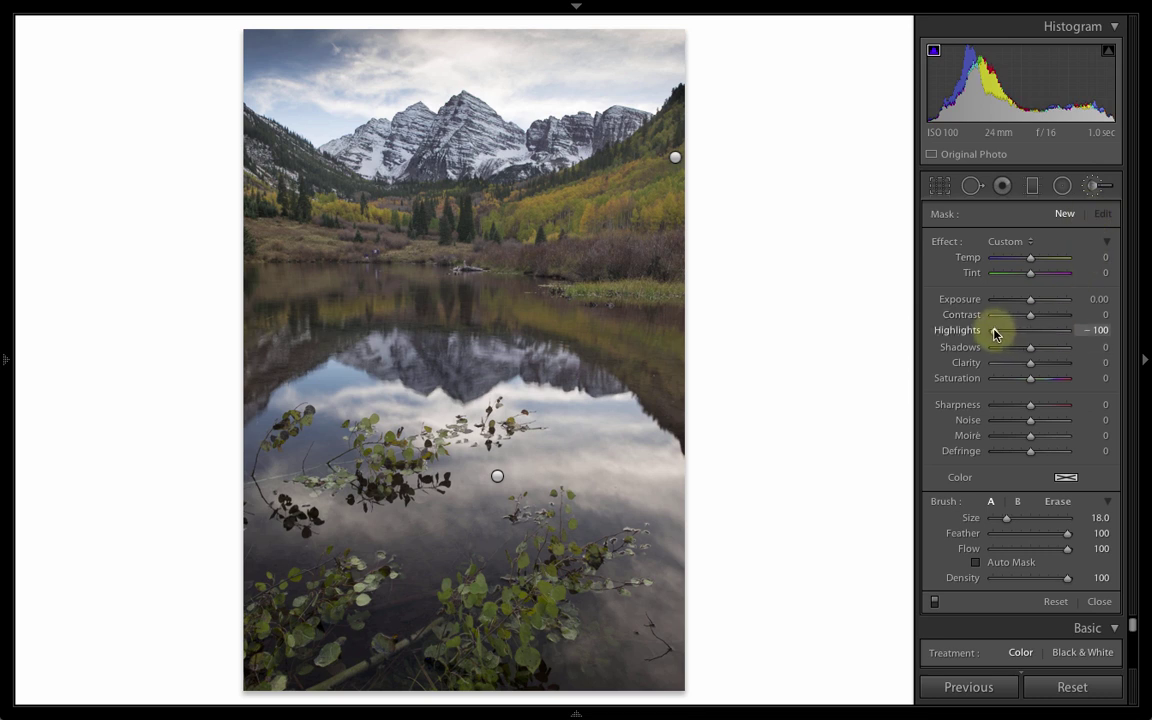
pyautogui.moveTo(1004, 337); pyautogui.dragTo(1009, 337)
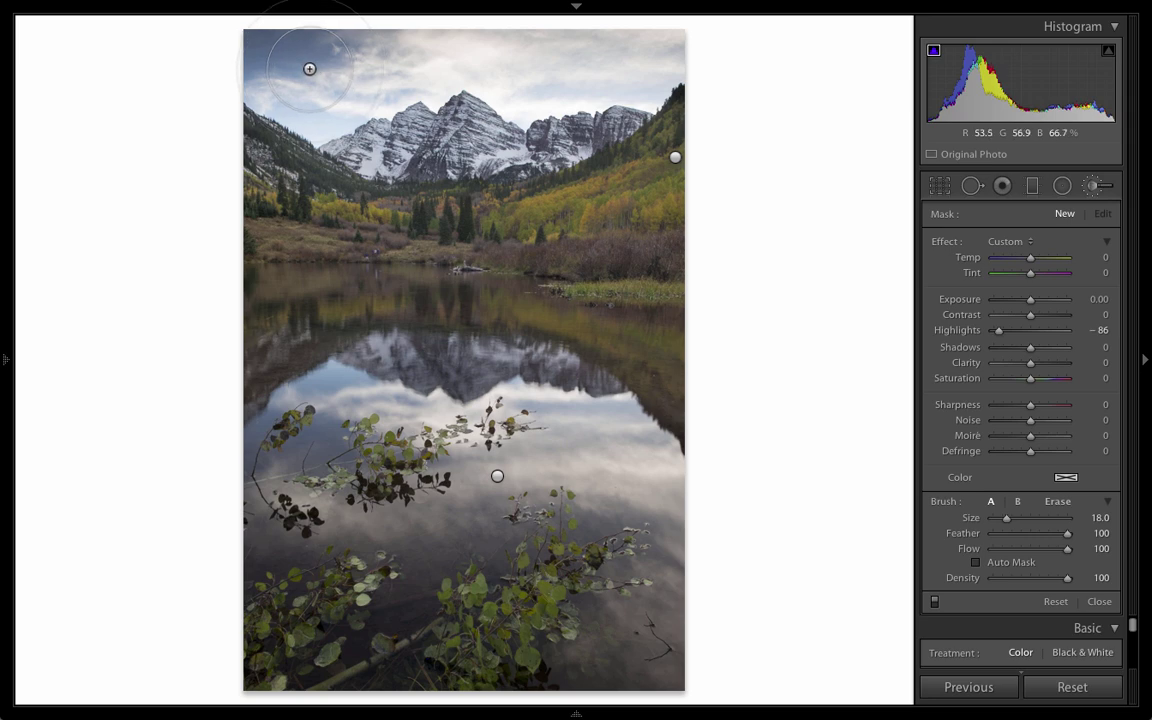
pyautogui.scroll(4, 445, 83)
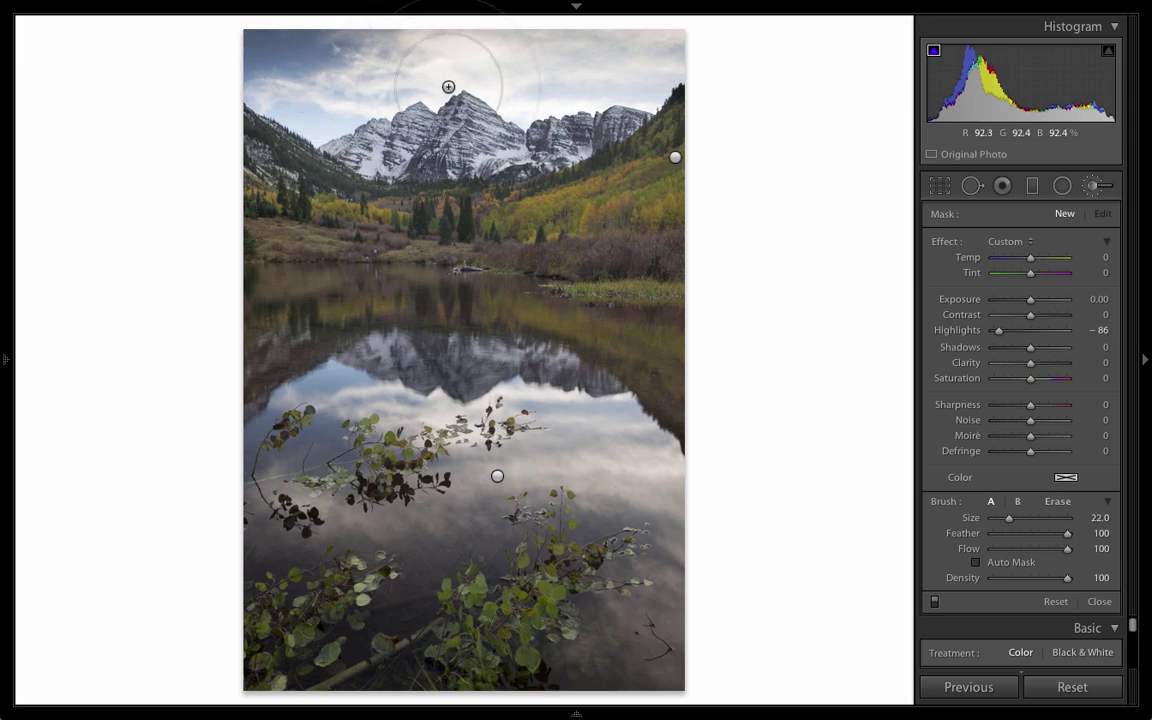
pyautogui.scroll(1, 452, 87)
pyautogui.click(456, 86)
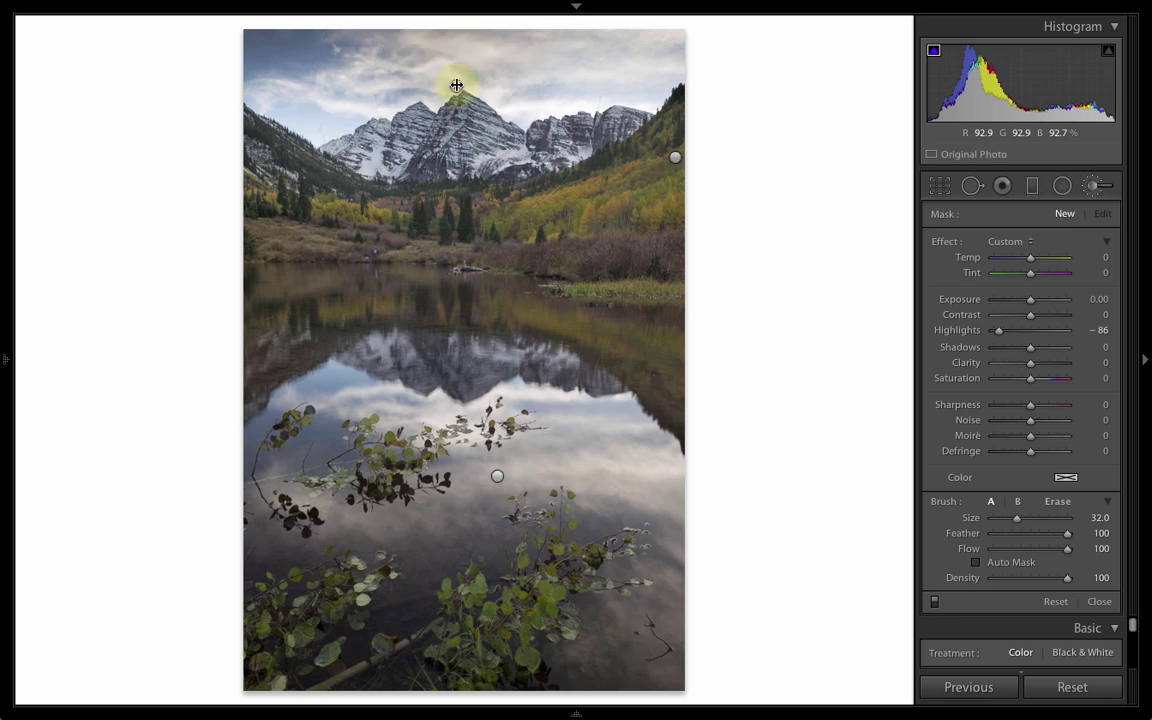
# - Set the sky mask's Highlights to -12, rotate the photo 180° and refine the Highlights to -38
pyautogui.moveTo(998, 330); pyautogui.dragTo(1025, 337)
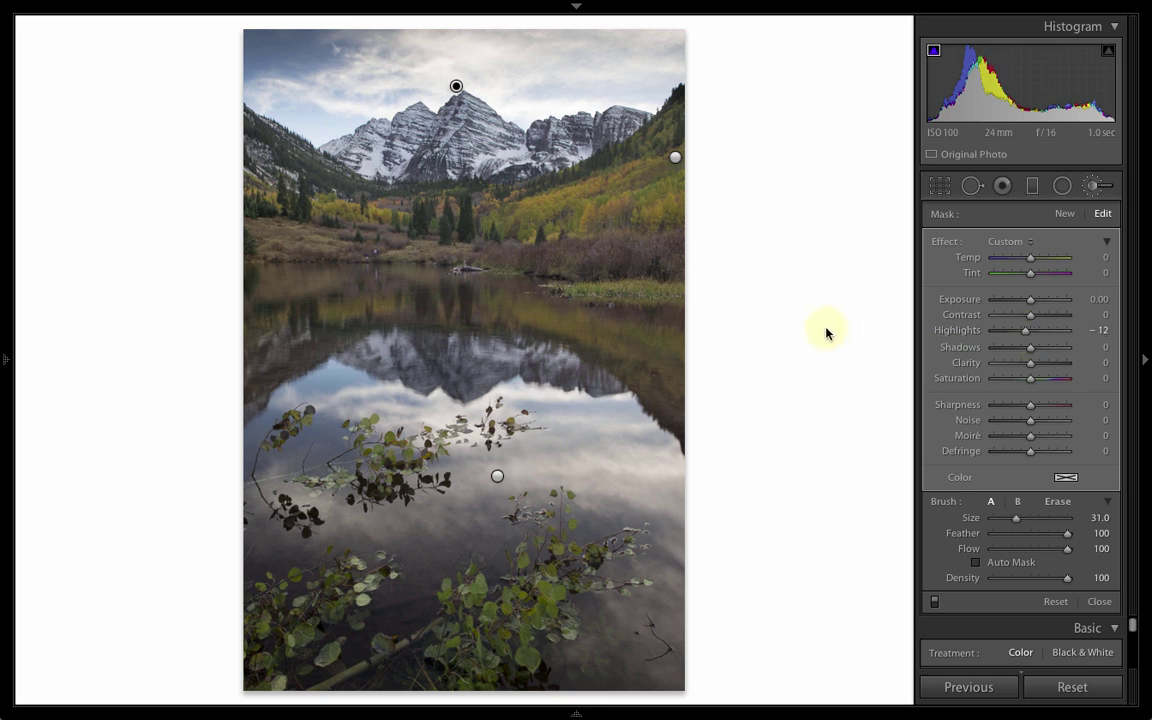
pyautogui.scroll(-1, 815, 315)
pyautogui.scroll(-4, 815, 315)
pyautogui.hotkey('ctrl', ']')
pyautogui.hotkey('ctrl', ']')
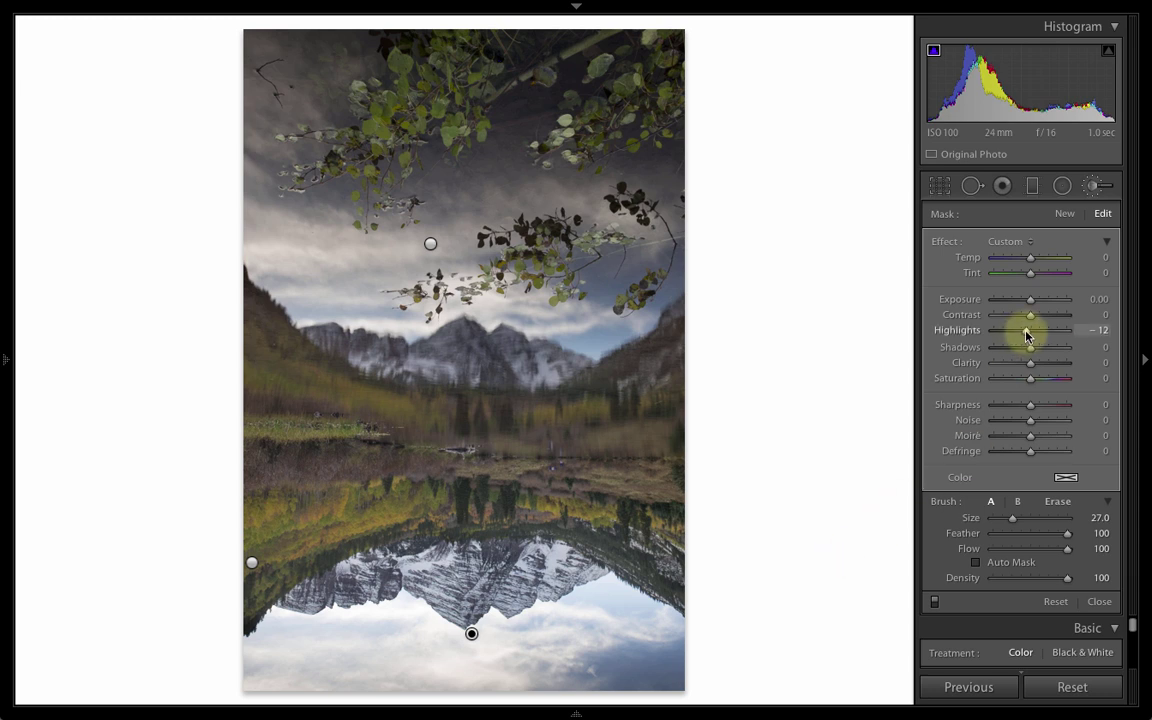
pyautogui.moveTo(1026, 336); pyautogui.dragTo(1017, 337)
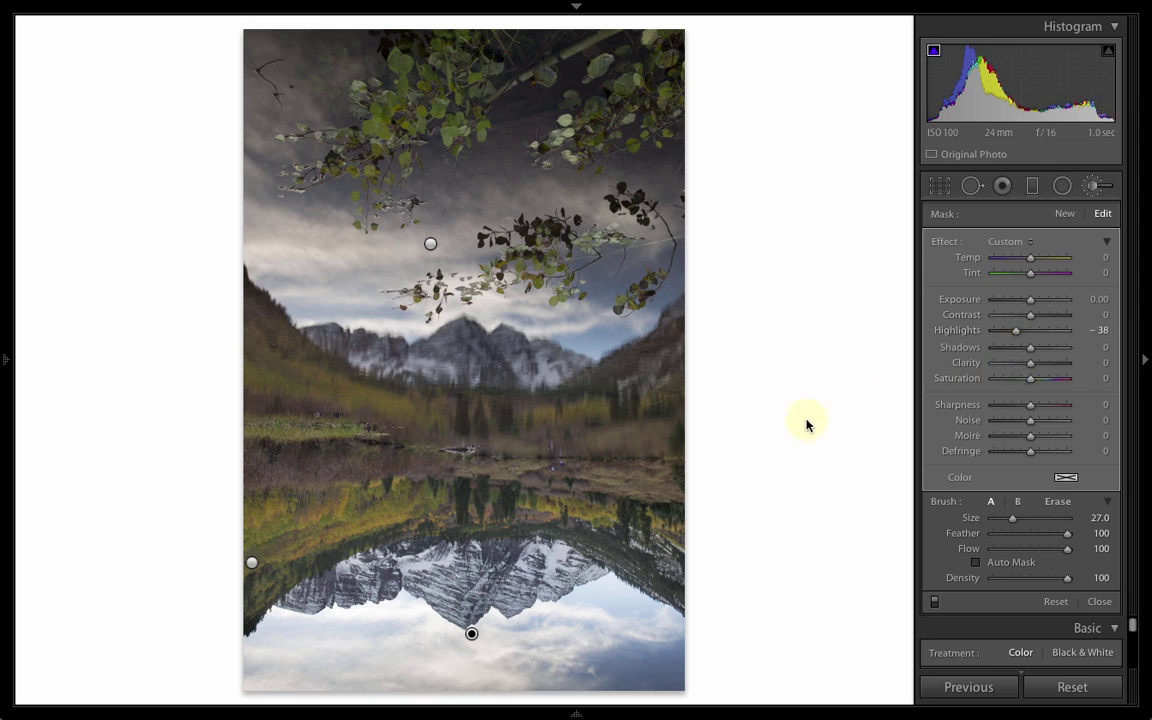
# - Try to extend the sky mask across the clouds with a size 21 brush at Flow 100, and undo the stroke
pyautogui.press('[')
pyautogui.press('[')
pyautogui.press('[')
pyautogui.press('[')
pyautogui.press('[')
pyautogui.press('[')
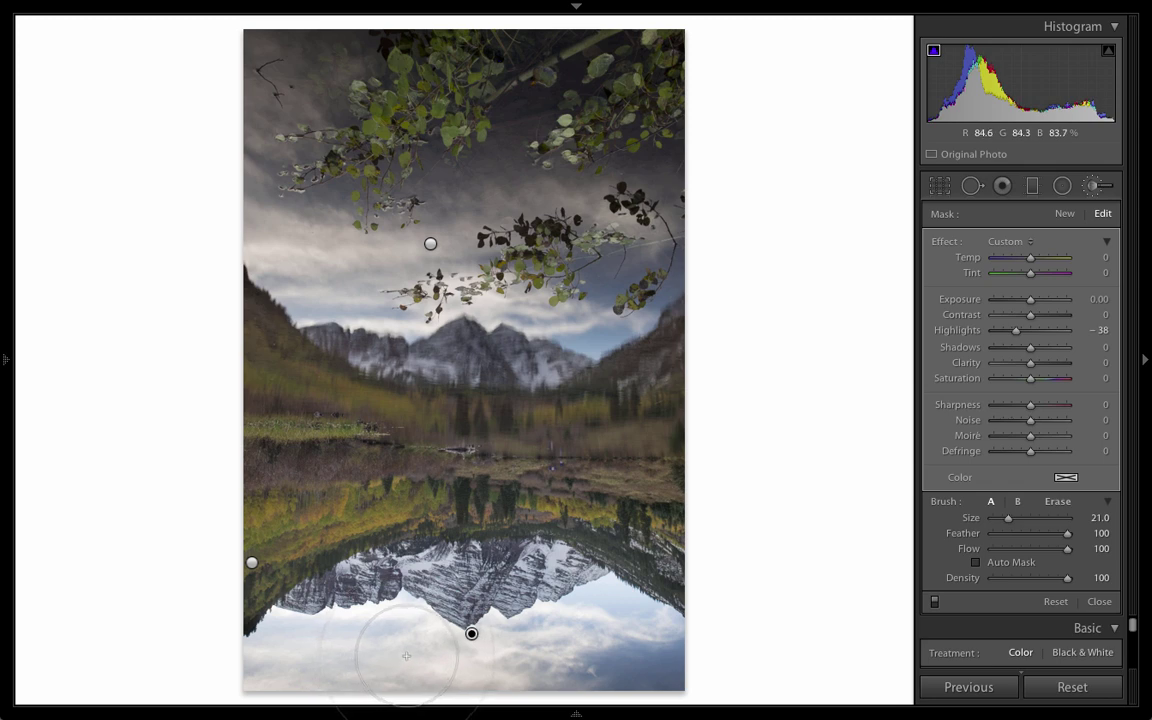
pyautogui.moveTo(390, 645)
pyautogui.mouseDown()
pyautogui.moveTo(339, 659)
pyautogui.moveTo(397, 653)
pyautogui.mouseUp()
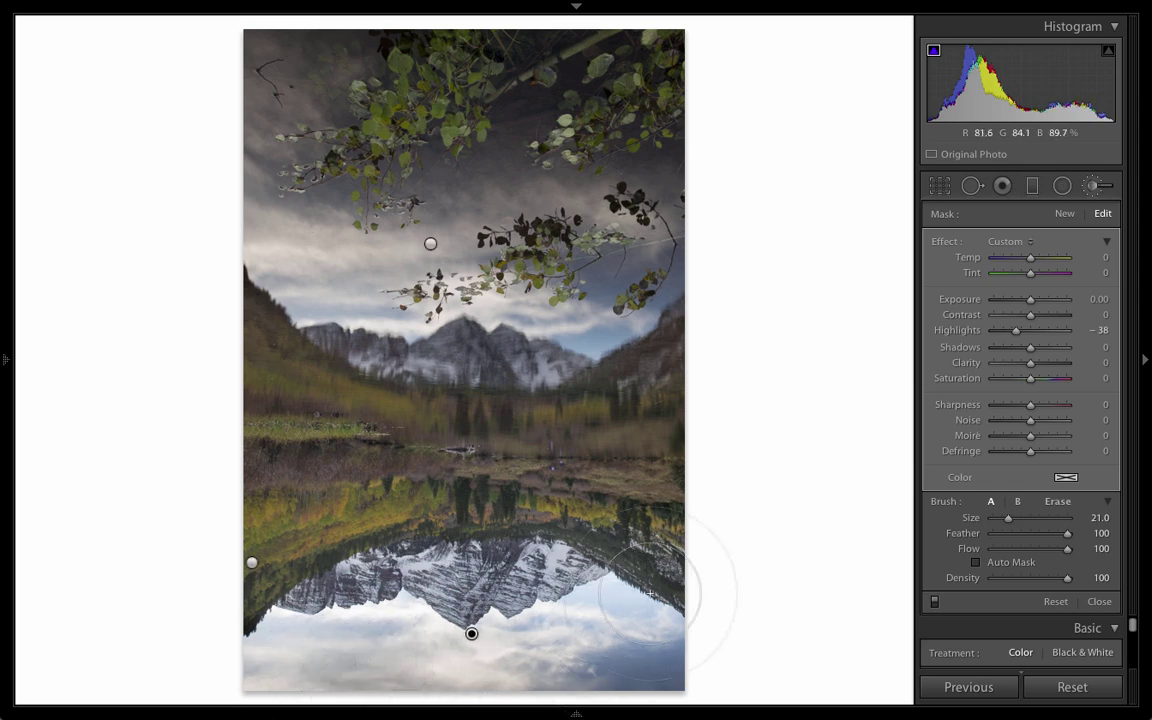
pyautogui.hotkey('ctrl', 'z')
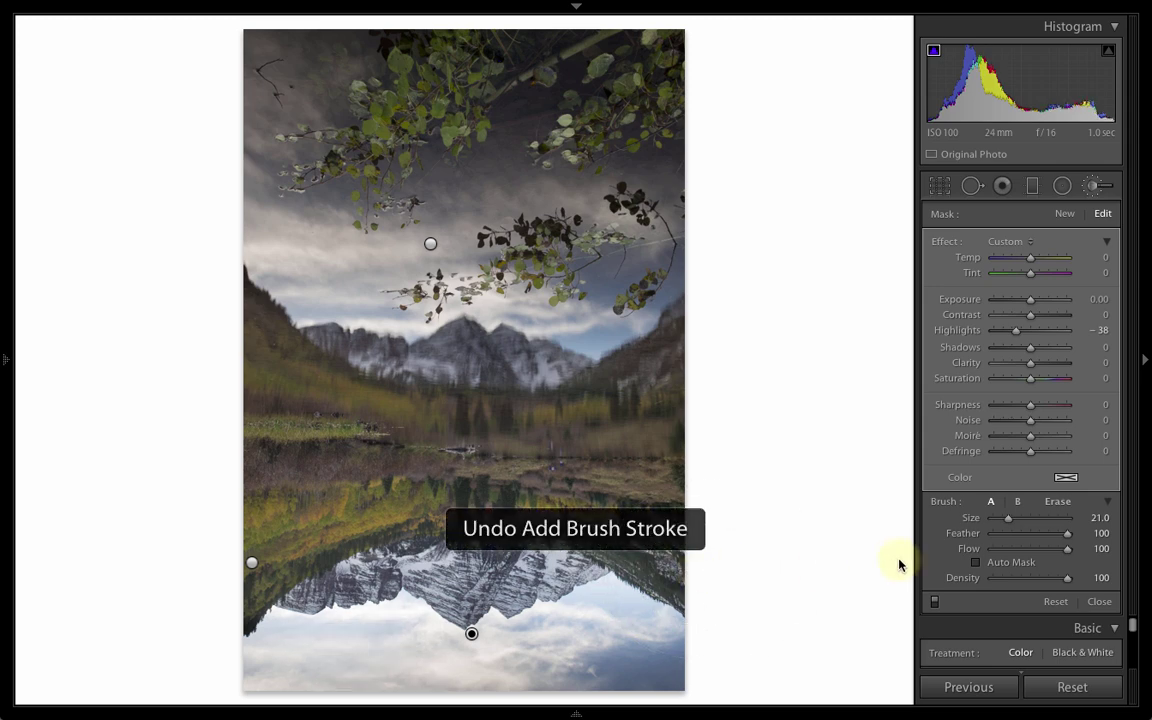
# - Set the brush Flow to 37, paint the bright clouds beside the central peak into the sky mask, and reduce the brush size to 19
pyautogui.click(1019, 549)
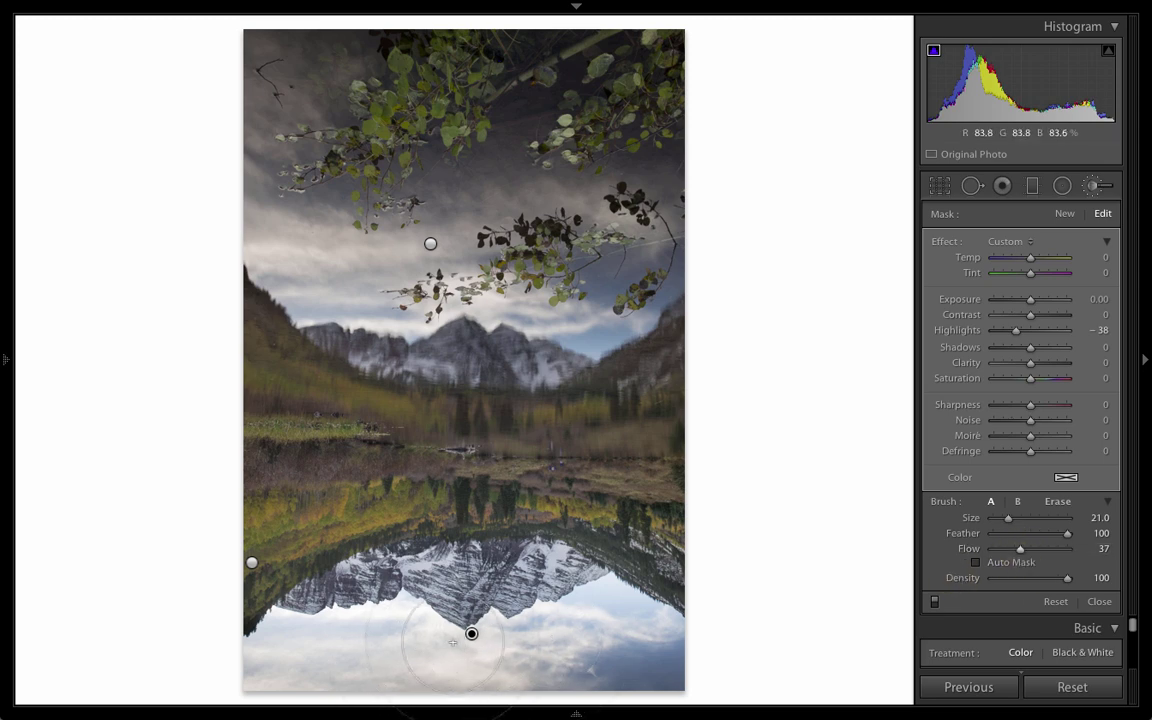
pyautogui.moveTo(453, 642)
pyautogui.mouseDown()
pyautogui.moveTo(239, 638)
pyautogui.moveTo(386, 643)
pyautogui.moveTo(316, 673)
pyautogui.moveTo(304, 663)
pyautogui.moveTo(370, 630)
pyautogui.moveTo(433, 648)
pyautogui.moveTo(275, 658)
pyautogui.moveTo(310, 660)
pyautogui.mouseUp()
pyautogui.scroll(-1, 440, 644)
pyautogui.scroll(-1, 490, 640)
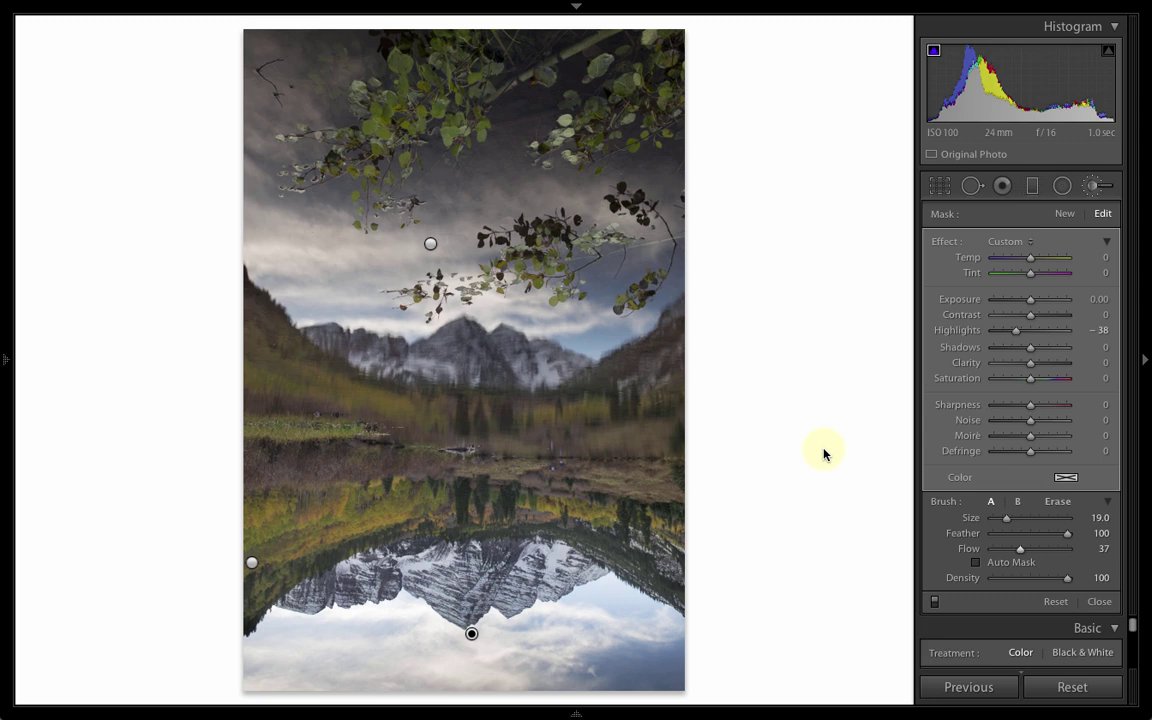
# - Rotate the photo back upright and close the Adjustment Brush
pyautogui.hotkey('ctrl', ']')
pyautogui.hotkey('ctrl', ']')
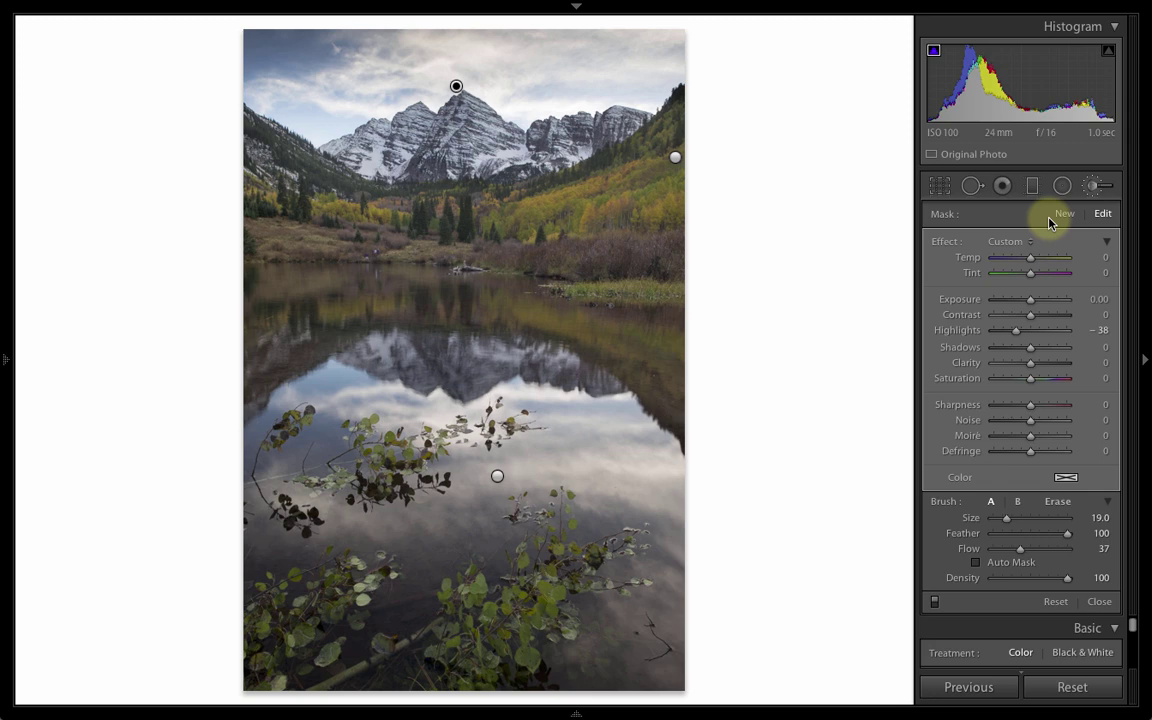
pyautogui.click(1097, 187)
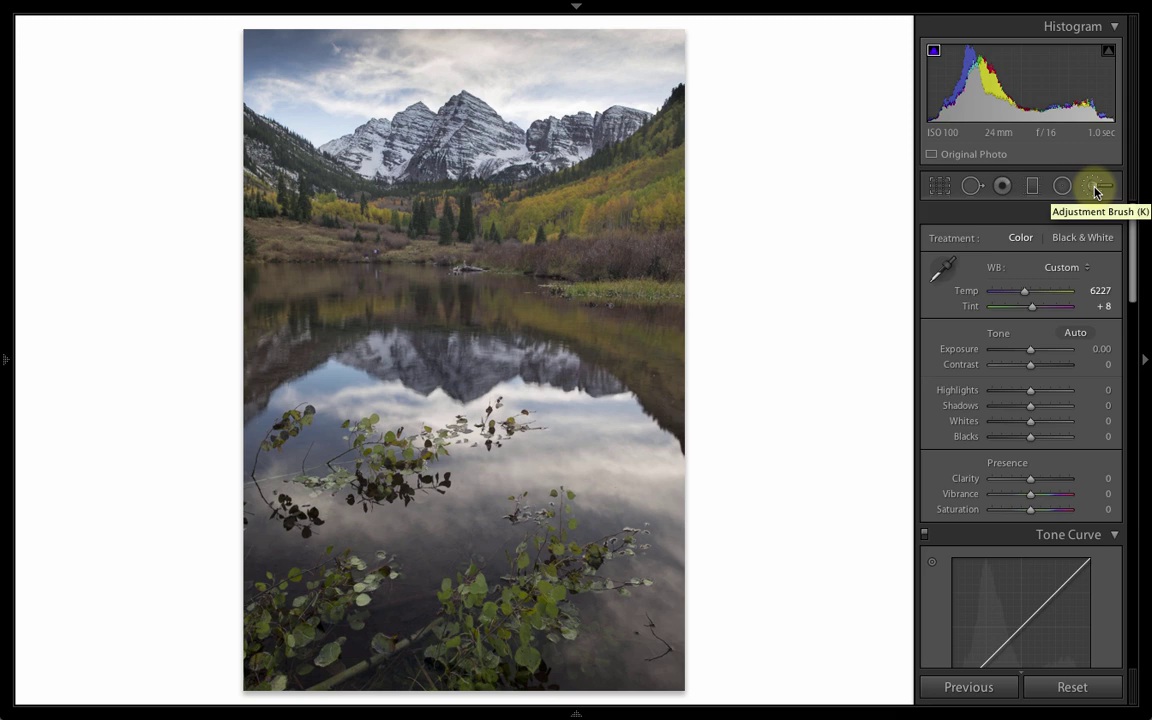
# - Reset the new-mask Highlights to 0, select the hillside shadow mask and set its Exposure to 0.27
pyautogui.click(1095, 188)
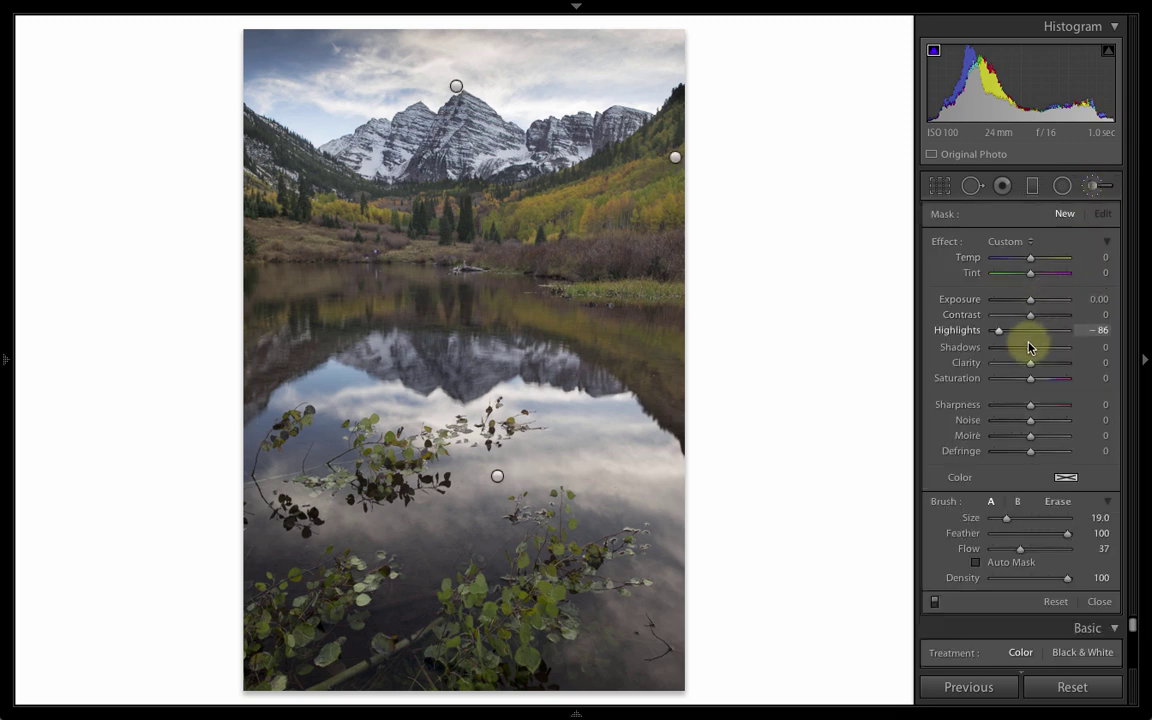
pyautogui.doubleClick(999, 330)
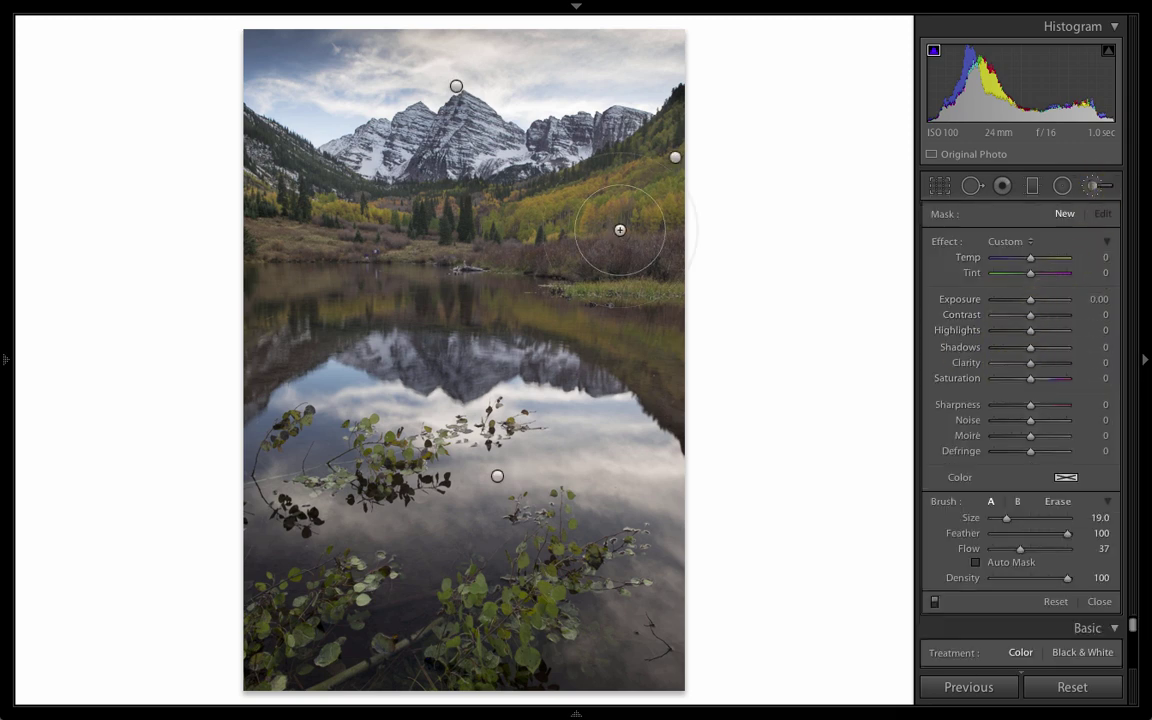
pyautogui.click(676, 160)
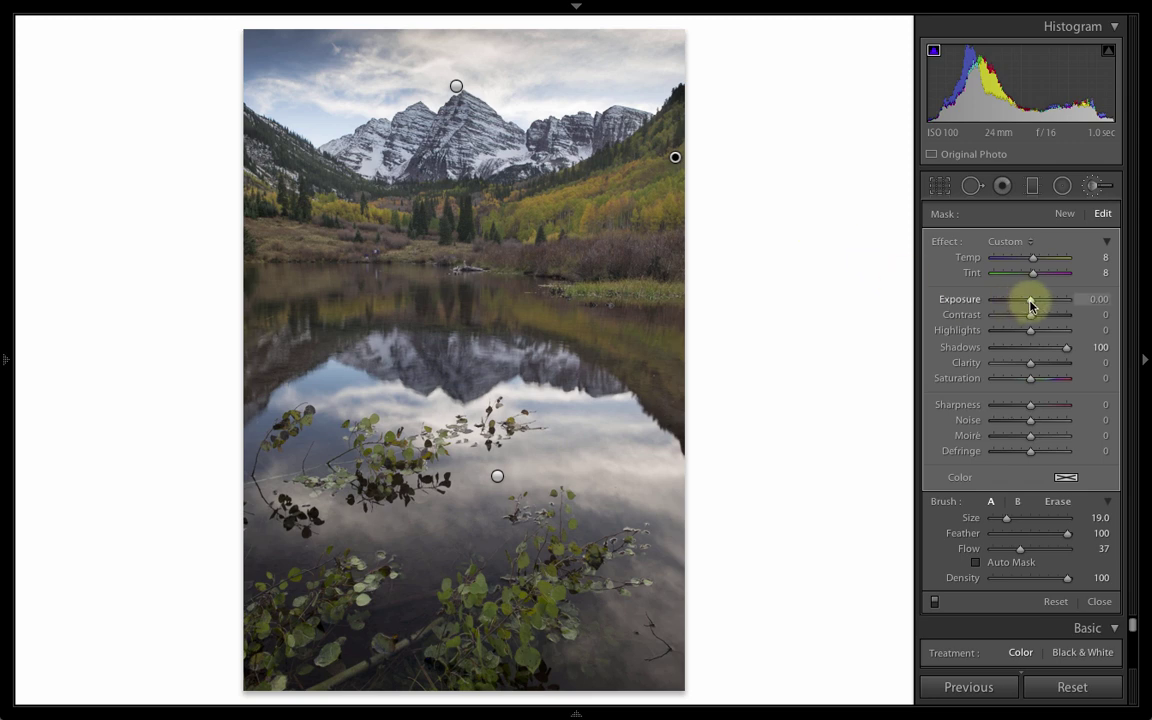
pyautogui.moveTo(1032, 305); pyautogui.dragTo(1035, 306)
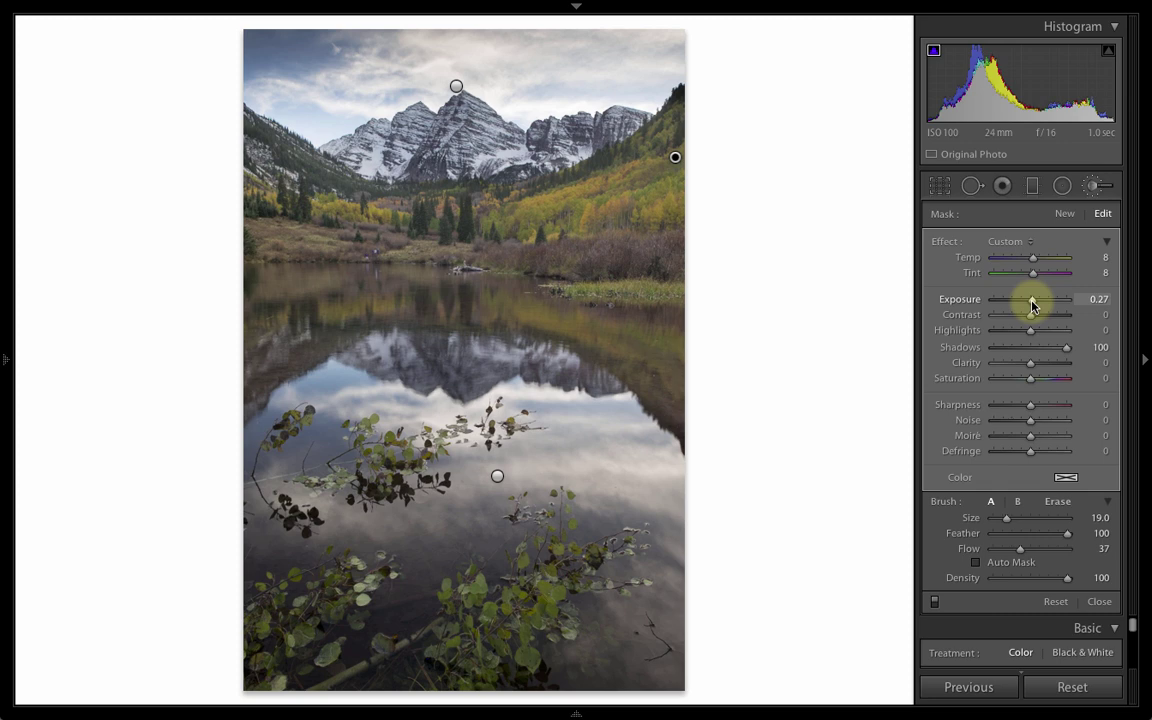
pyautogui.click(1100, 301)
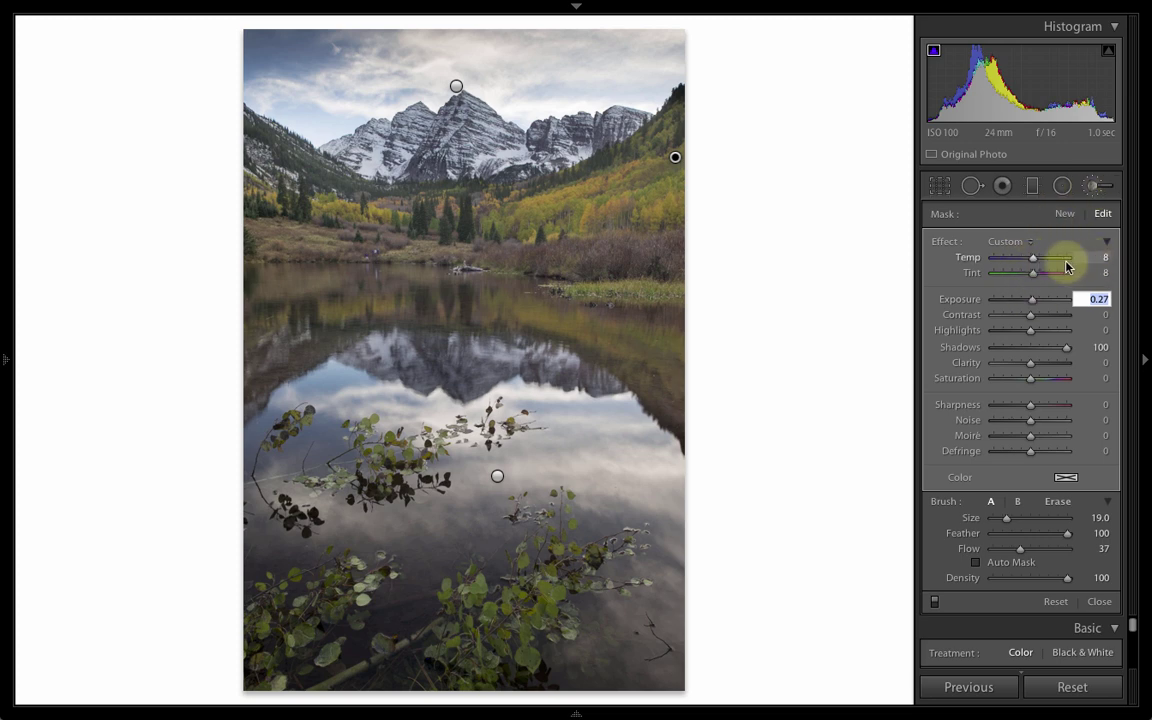
# - Reset the hillside mask's Temp and Tint to 0, and view the photo with the Adjustment Brush closed and the adjustment controls hidden
pyautogui.doubleClick(1033, 263)
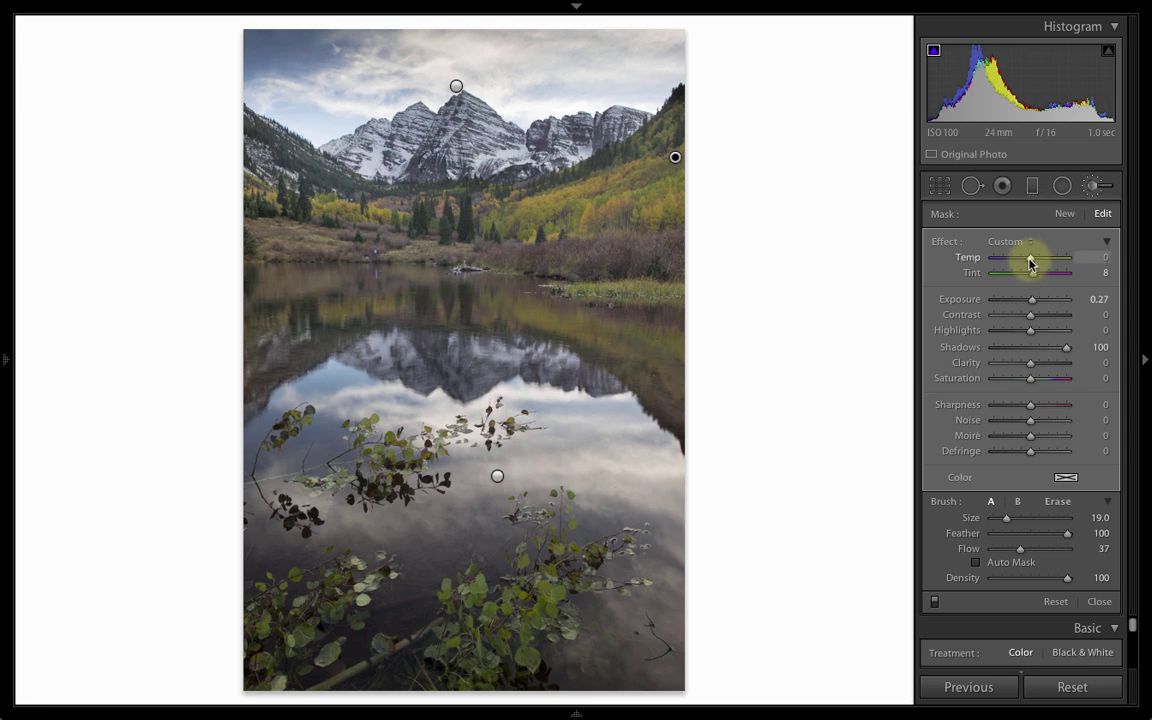
pyautogui.doubleClick(1031, 273)
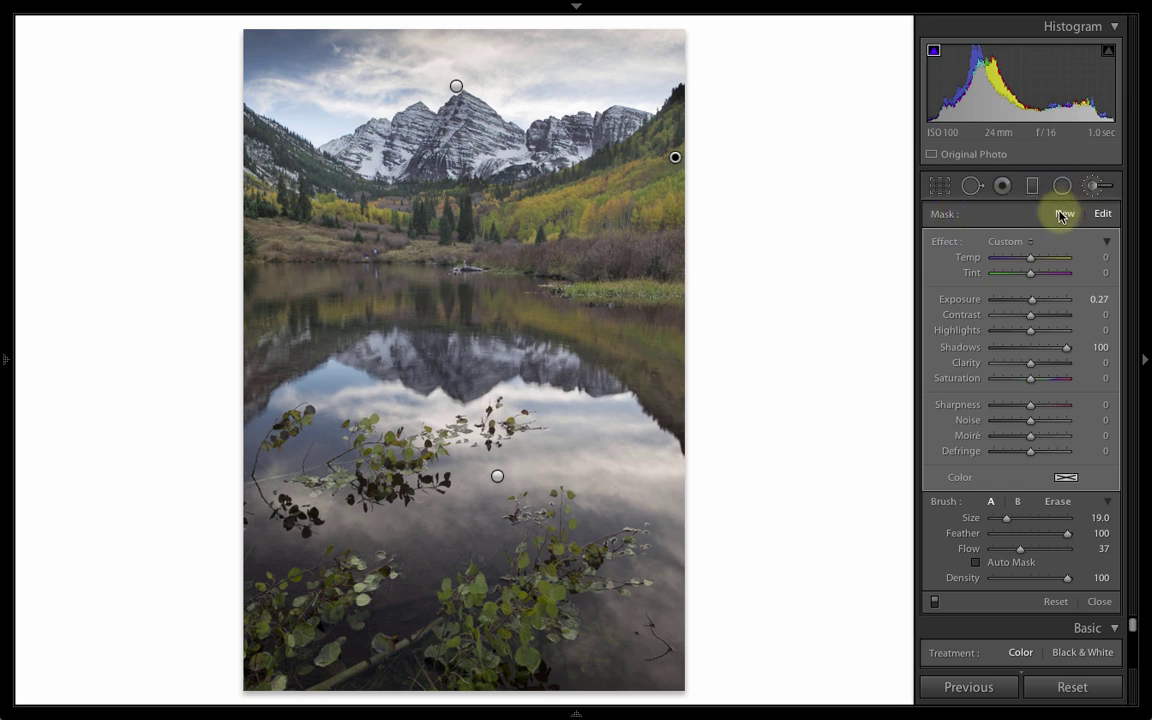
pyautogui.click(1092, 186)
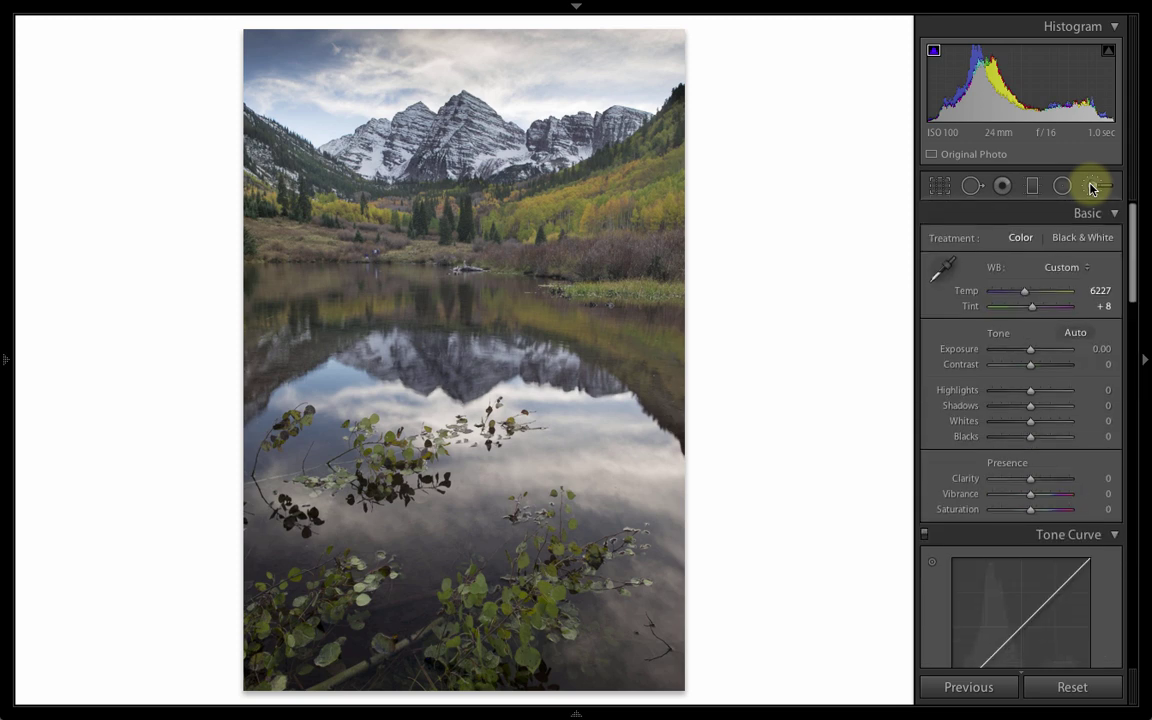
pyautogui.click(1145, 362)
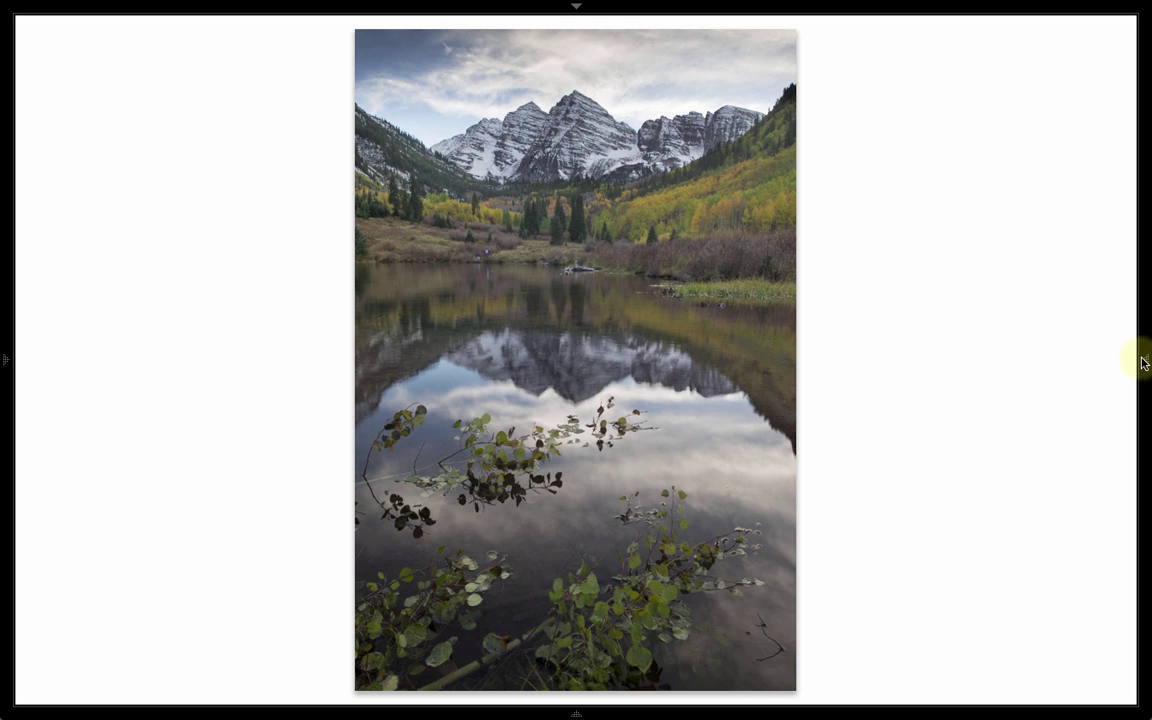
# - Show the adjustment controls again, try global Clarity at -100, -15 and -20, and set it to -12
pyautogui.click(1145, 362)
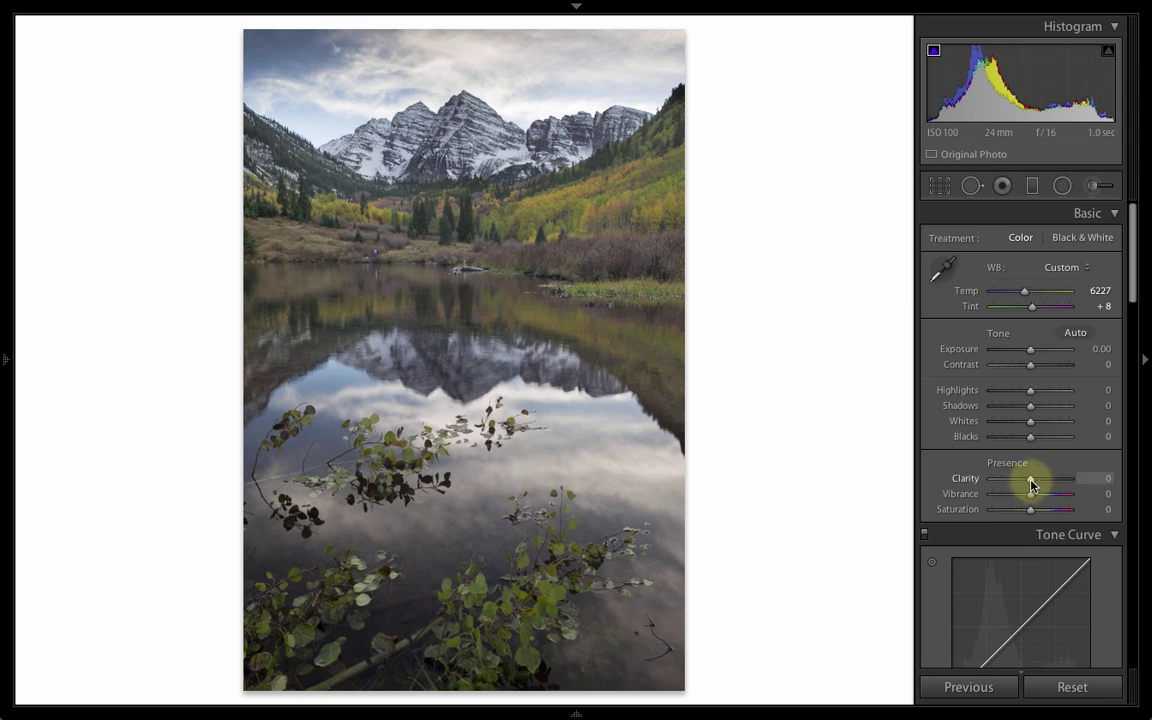
pyautogui.moveTo(1032, 485); pyautogui.dragTo(797, 472)
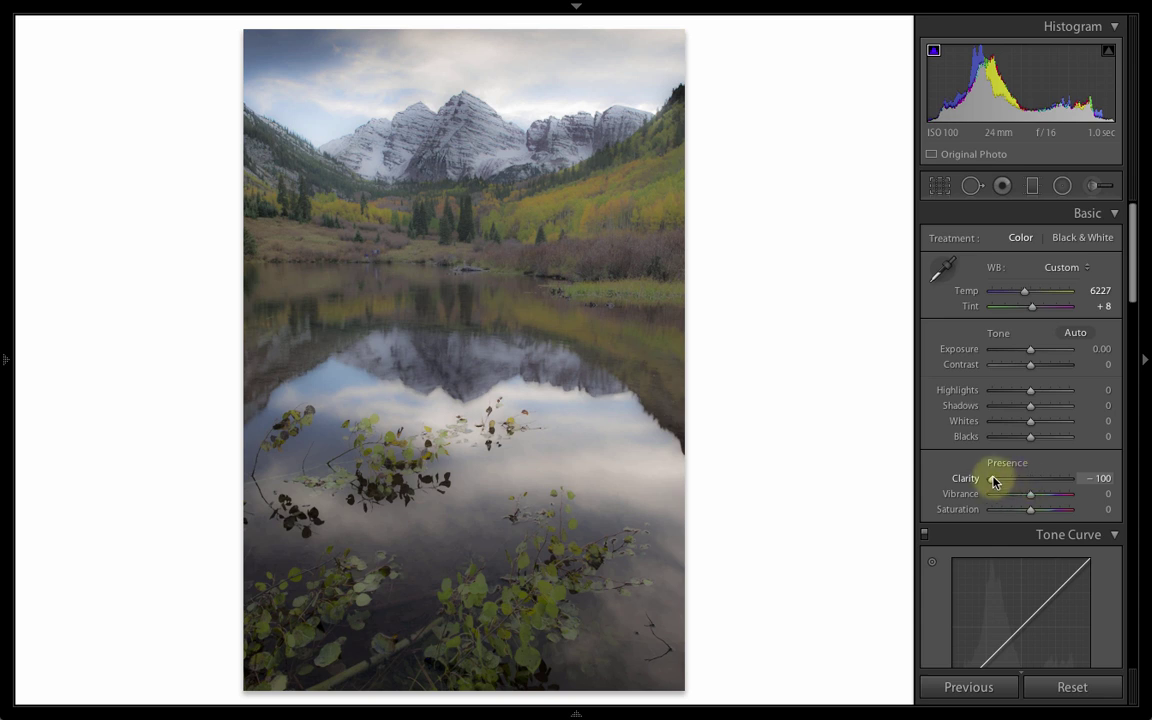
pyautogui.moveTo(993, 481); pyautogui.dragTo(1026, 485)
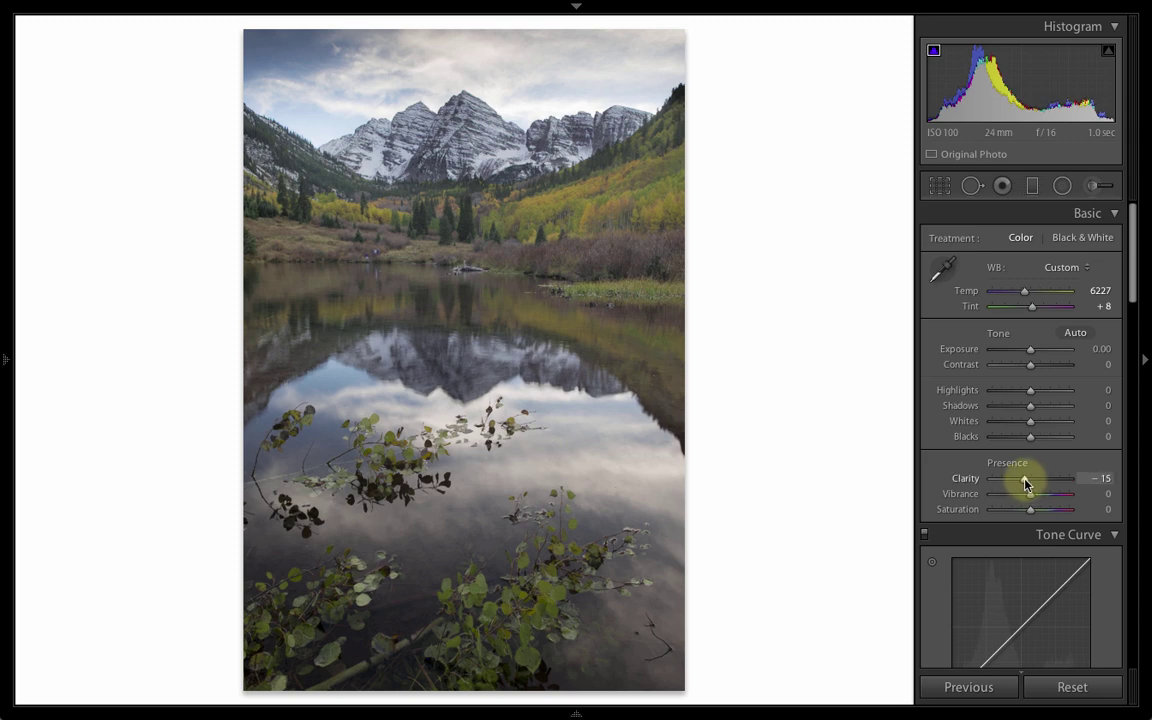
pyautogui.doubleClick(1025, 481)
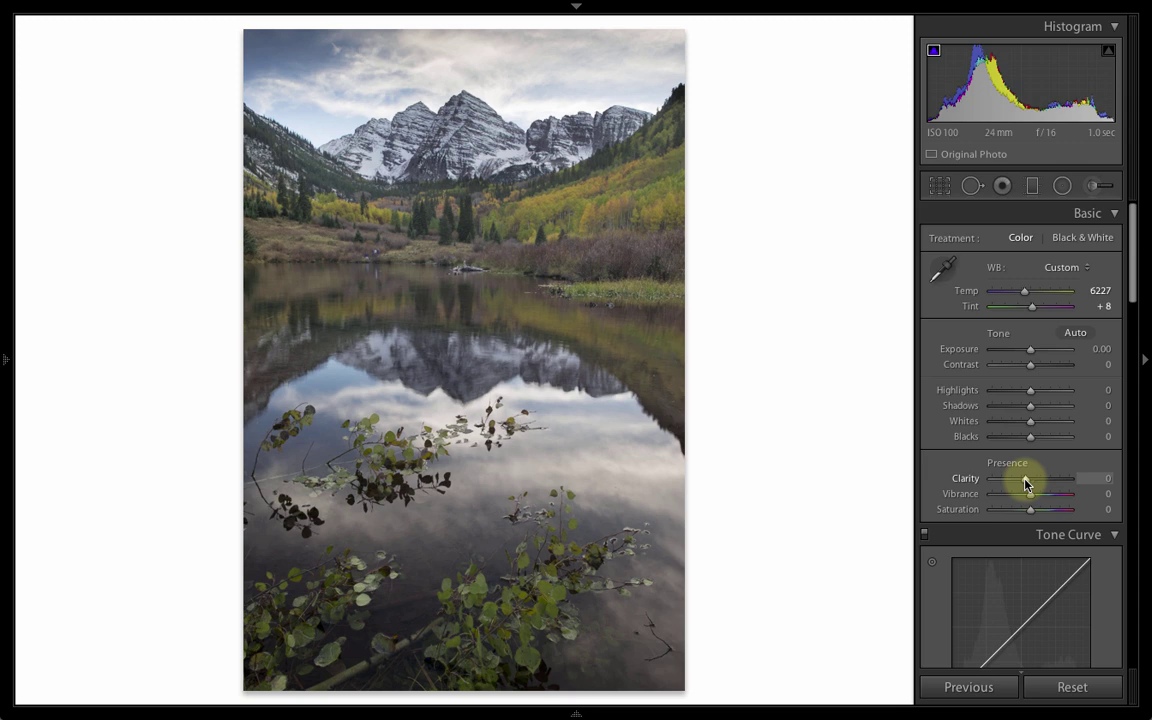
pyautogui.moveTo(1025, 485); pyautogui.dragTo(1022, 485)
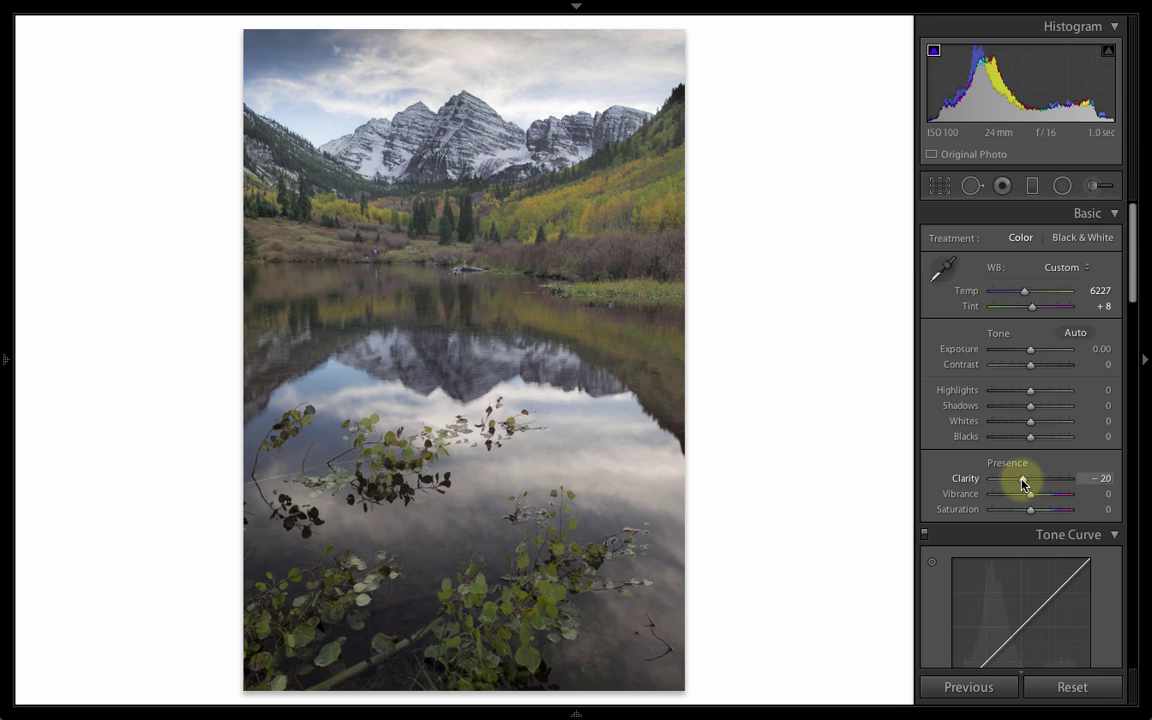
pyautogui.doubleClick(1022, 481)
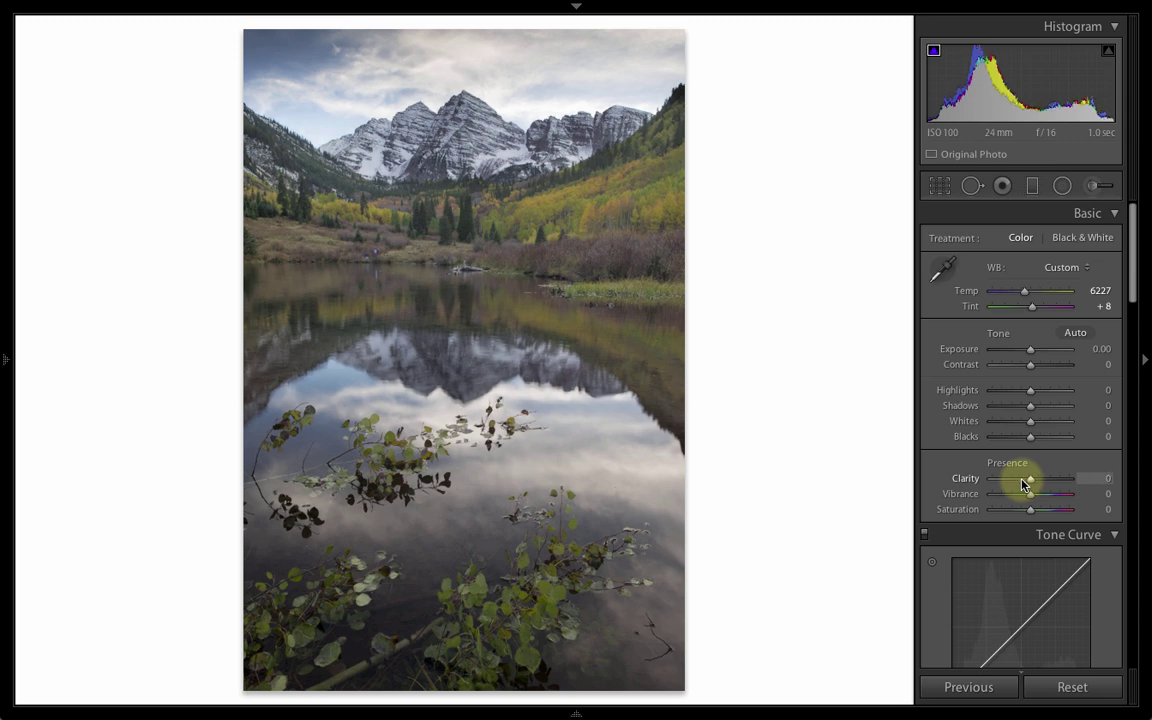
pyautogui.moveTo(1032, 485); pyautogui.dragTo(1024, 482)
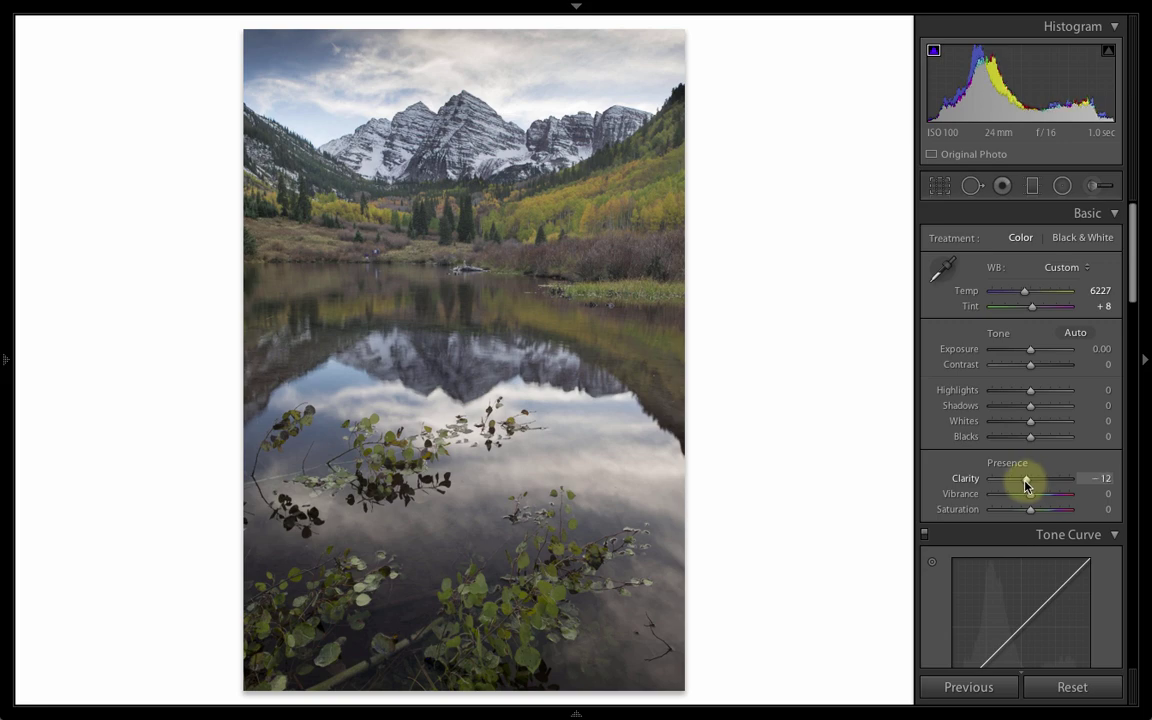
# - Inspect the snowy peaks at 1:1 and 1:3 zoom, set Clarity to -8, and return to the whole-photo view
pyautogui.click(470, 107)
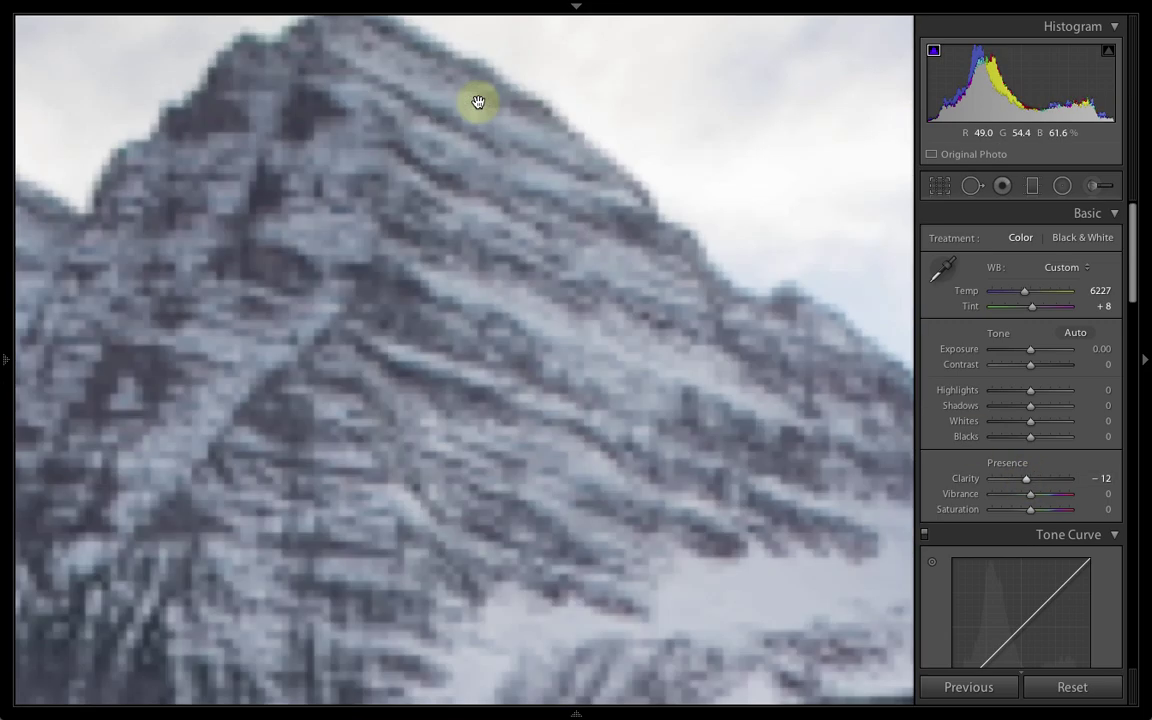
pyautogui.moveTo(478, 103); pyautogui.dragTo(517, 348)
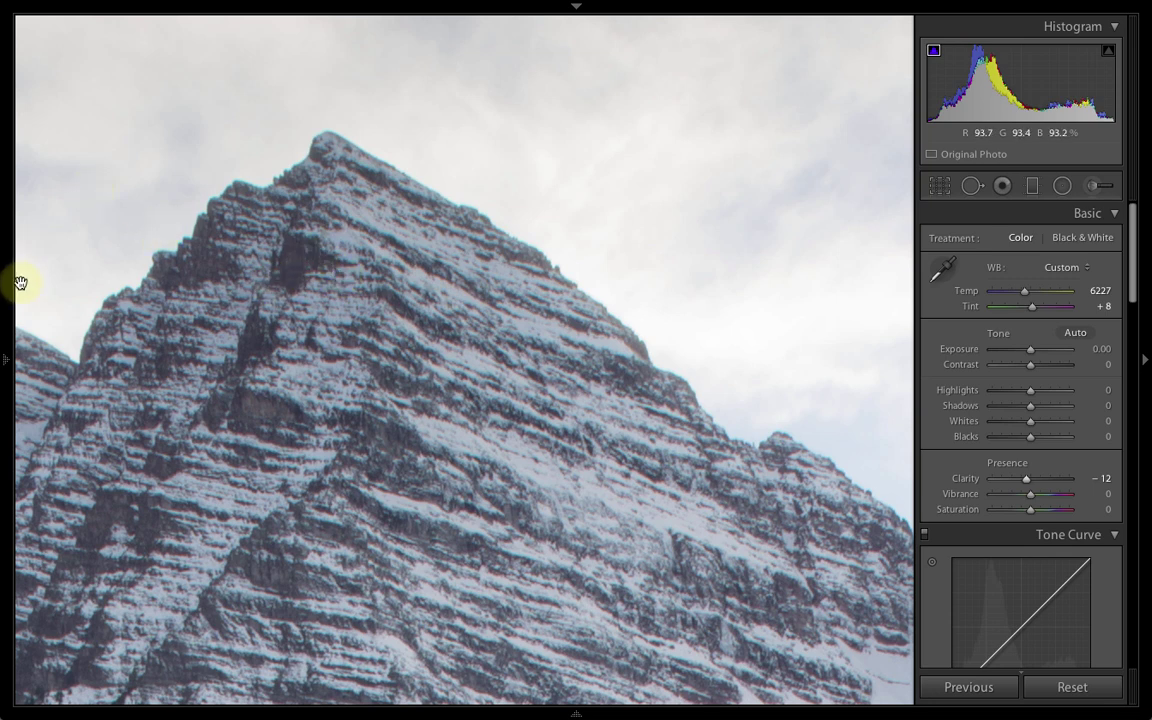
pyautogui.moveTo(5, 335)
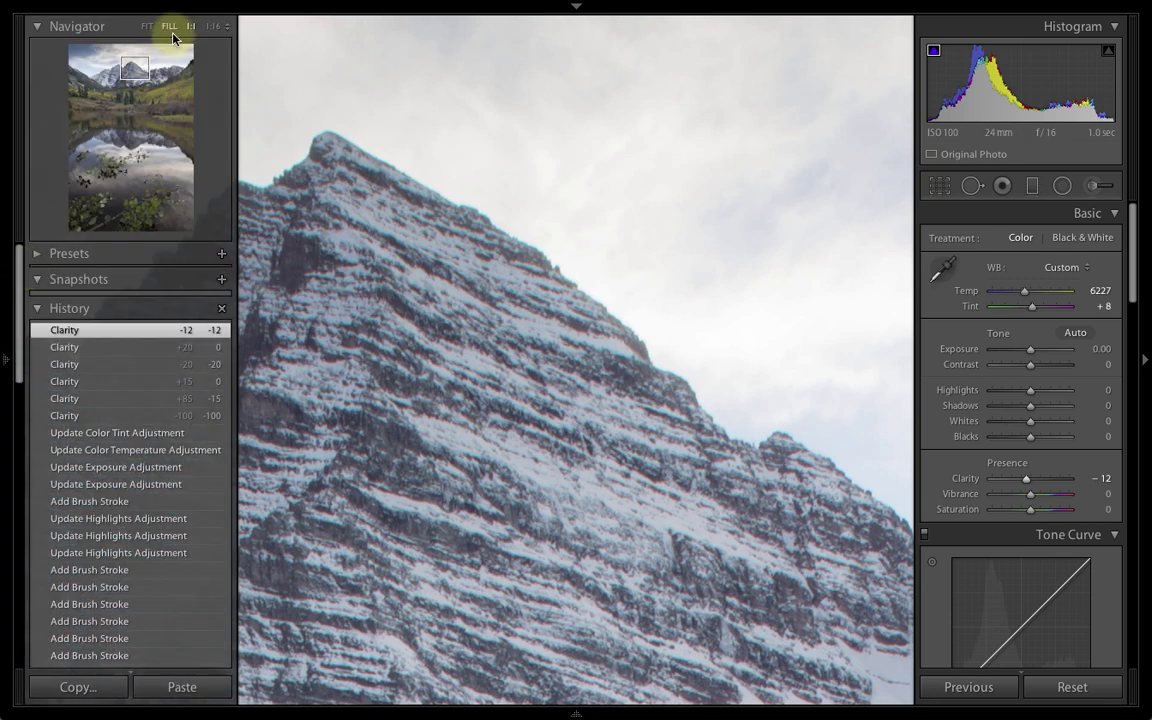
pyautogui.click(217, 26)
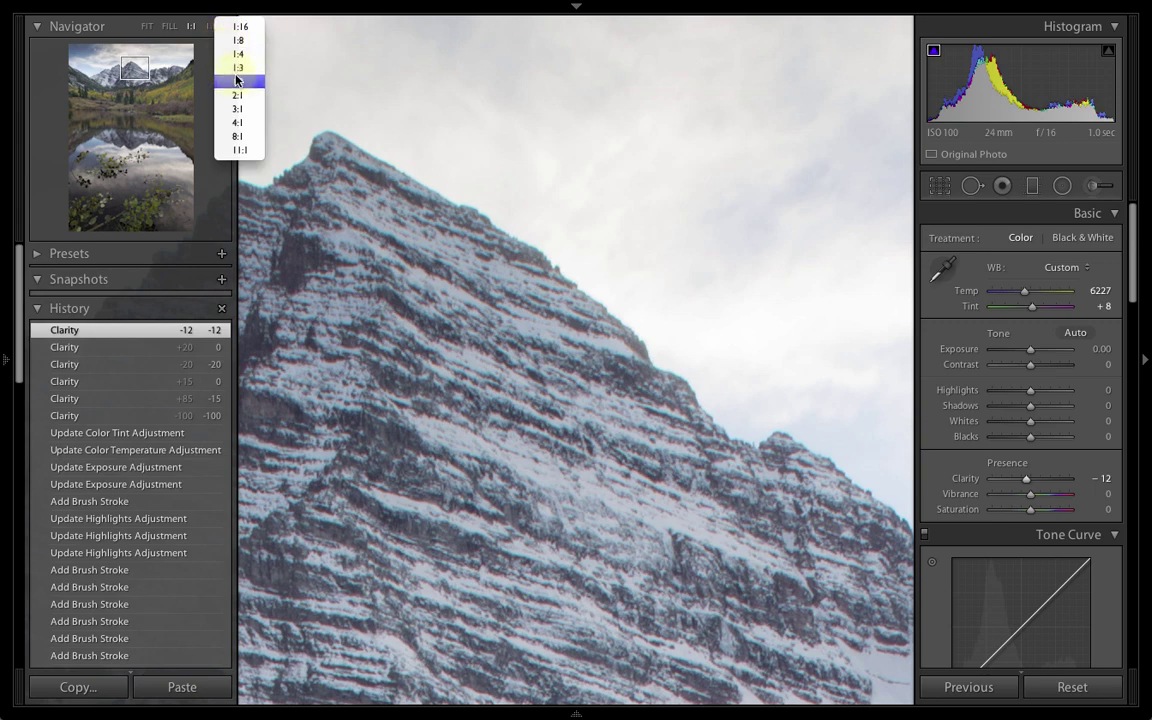
pyautogui.click(236, 70)
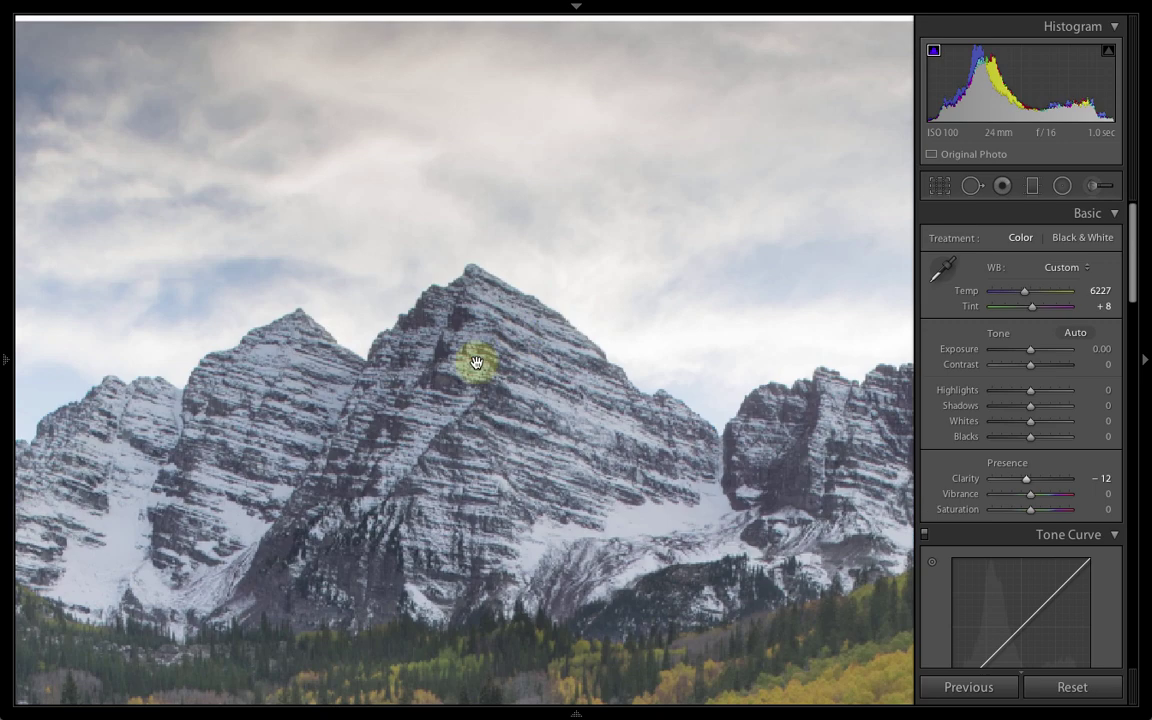
pyautogui.click(476, 362)
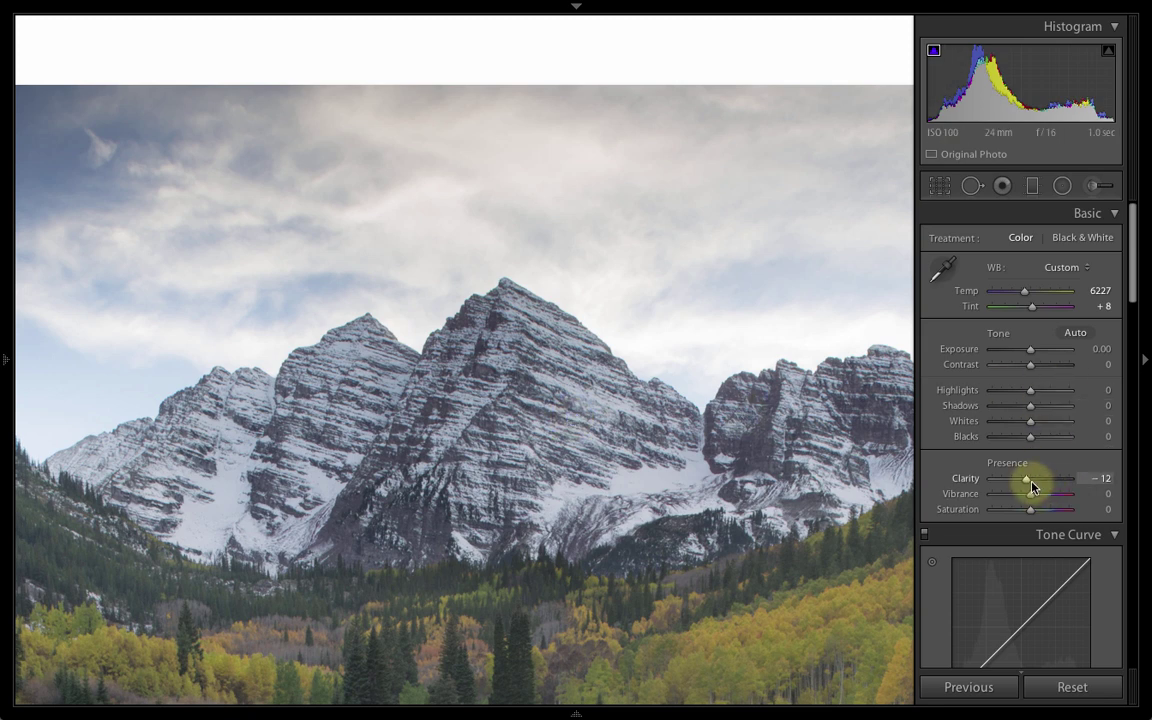
pyautogui.moveTo(1026, 481); pyautogui.dragTo(1027, 485)
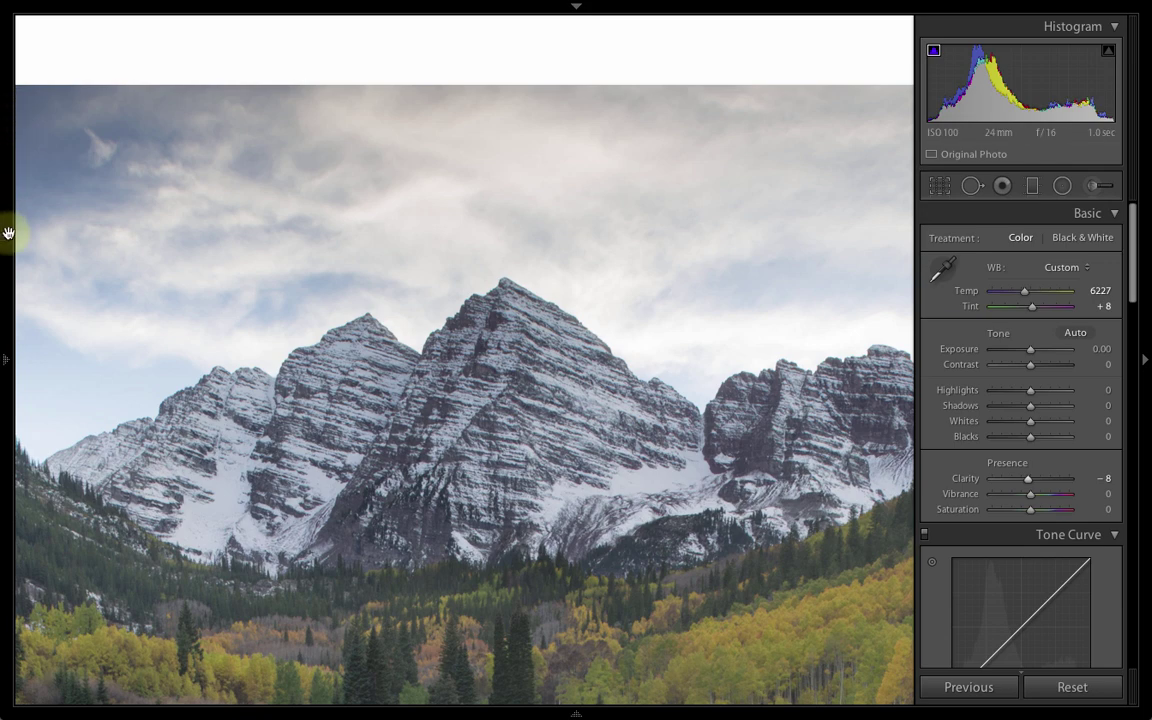
pyautogui.moveTo(8, 352)
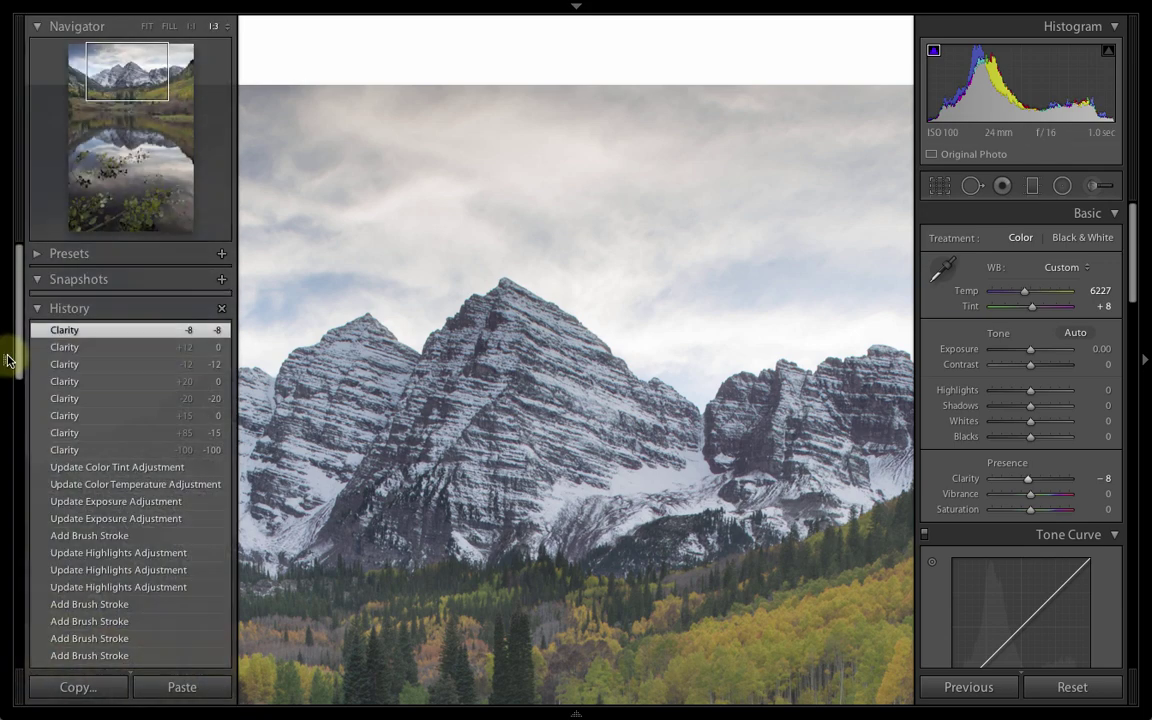
pyautogui.click(145, 27)
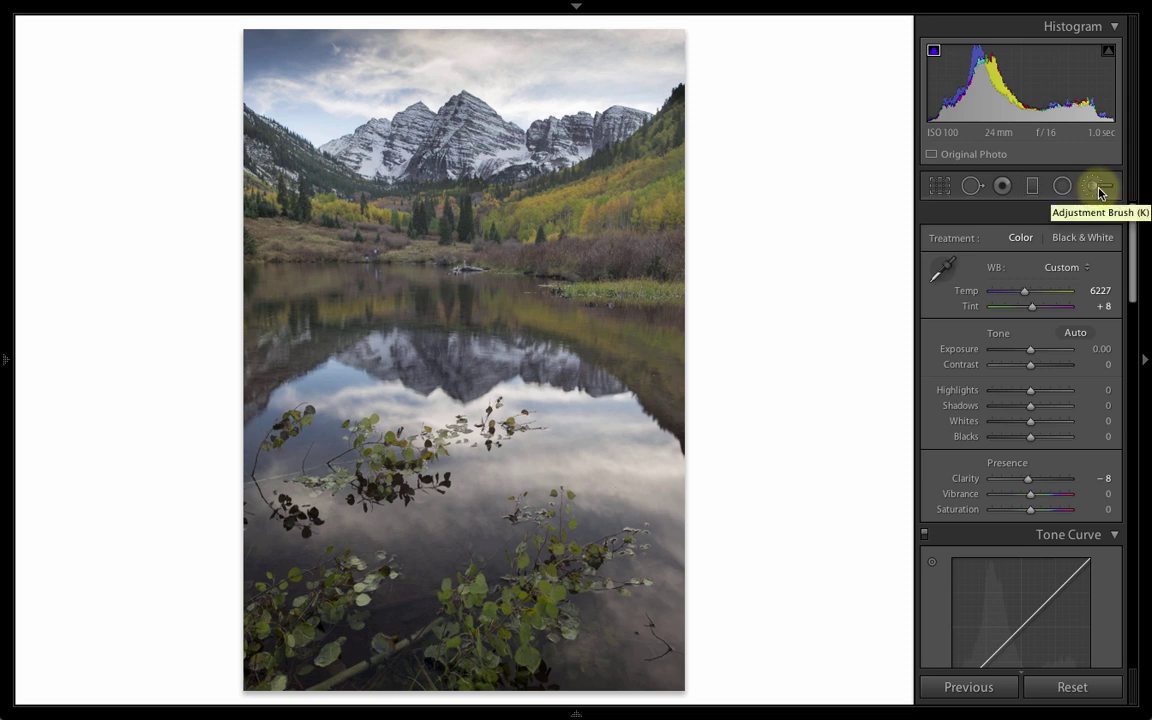
# - Add a slanted graduated filter over the dark upper-left sky corner, set its Exposure to 0.70, and close the tool
pyautogui.click(1031, 186)
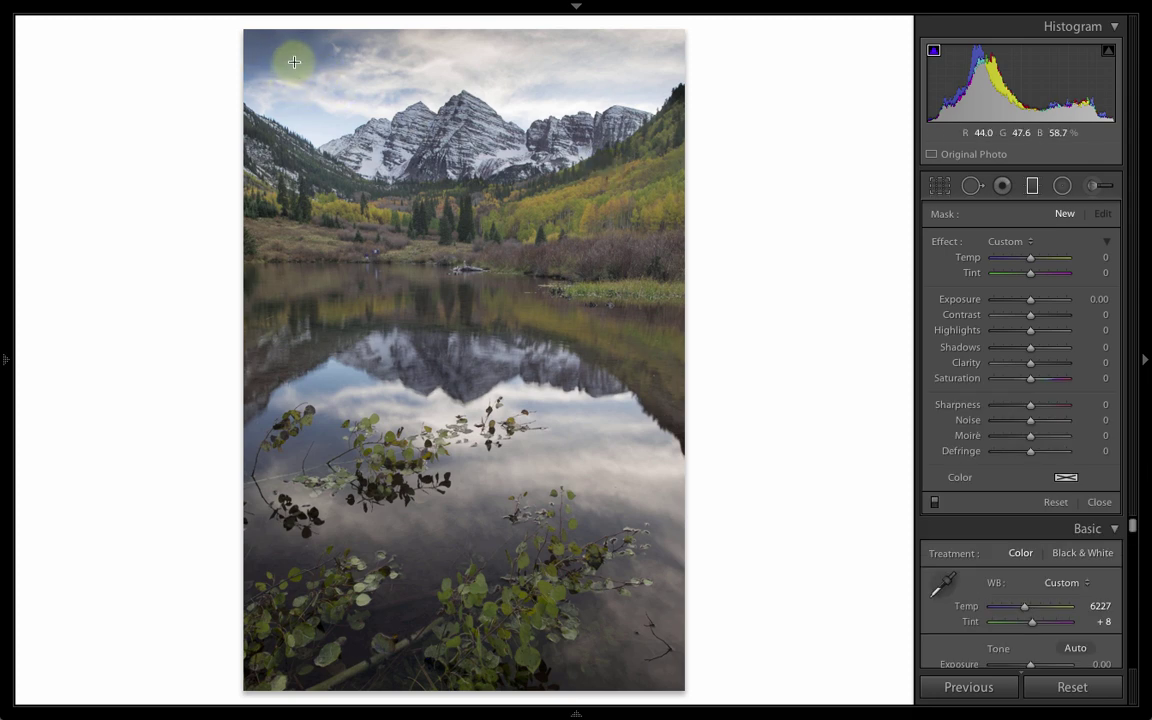
pyautogui.moveTo(294, 60); pyautogui.dragTo(303, 95)
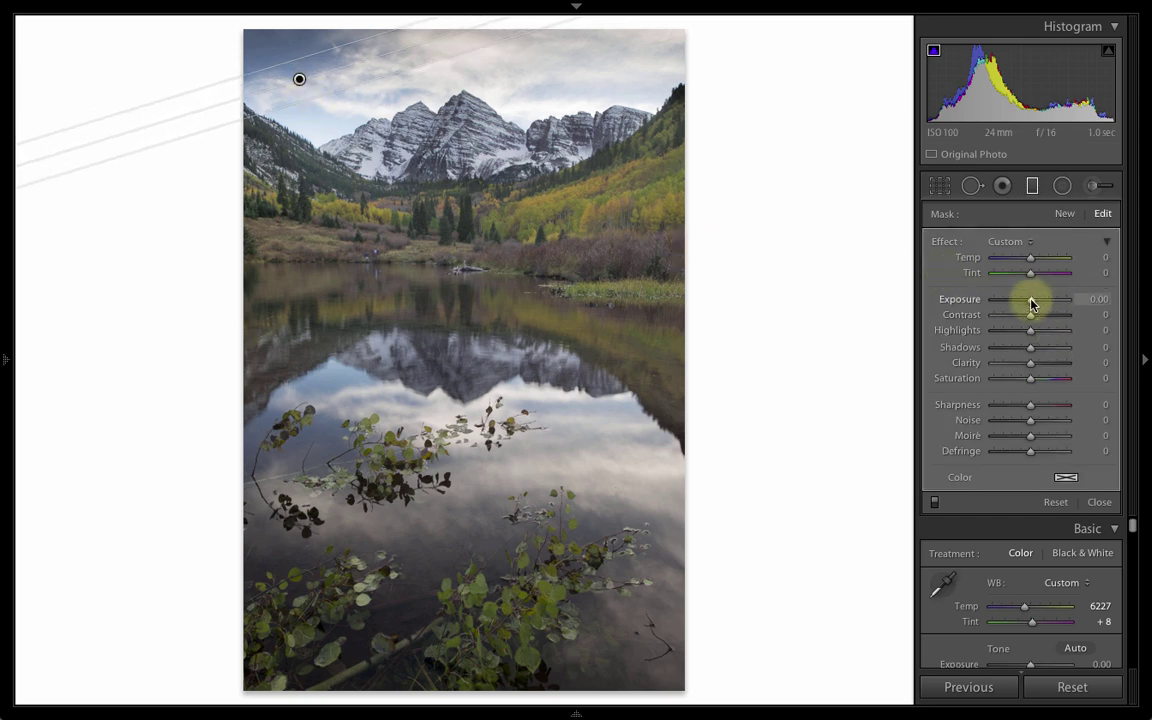
pyautogui.moveTo(1031, 305); pyautogui.dragTo(1037, 303)
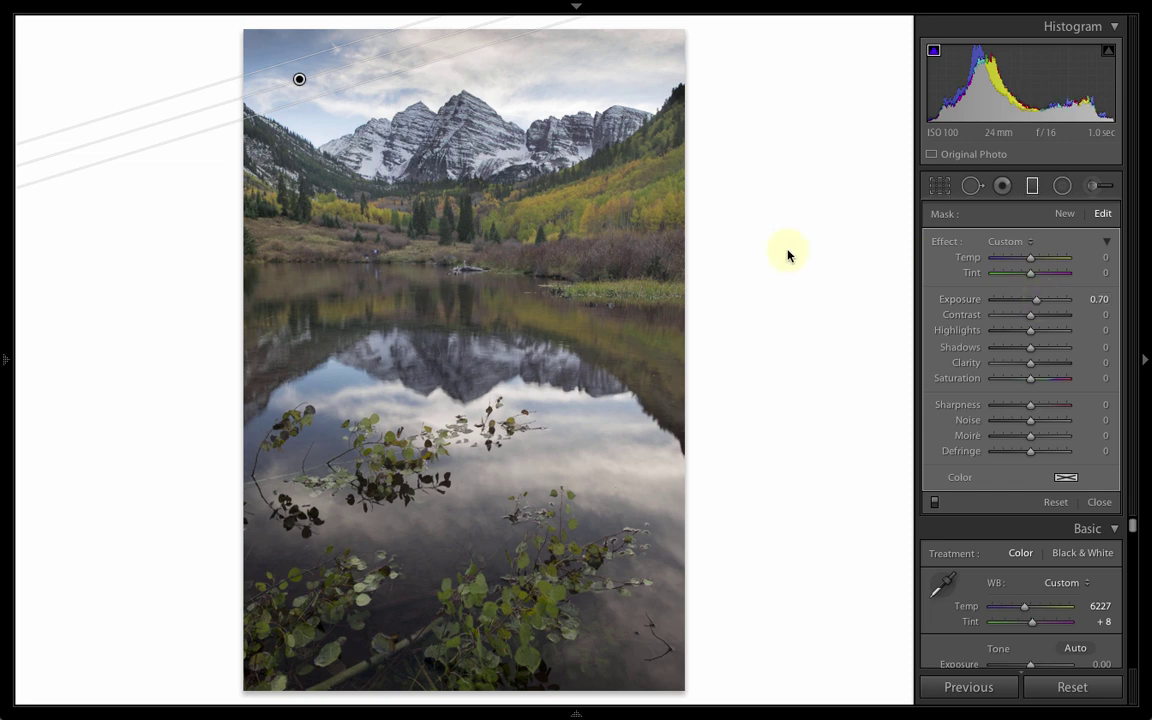
pyautogui.click(1031, 185)
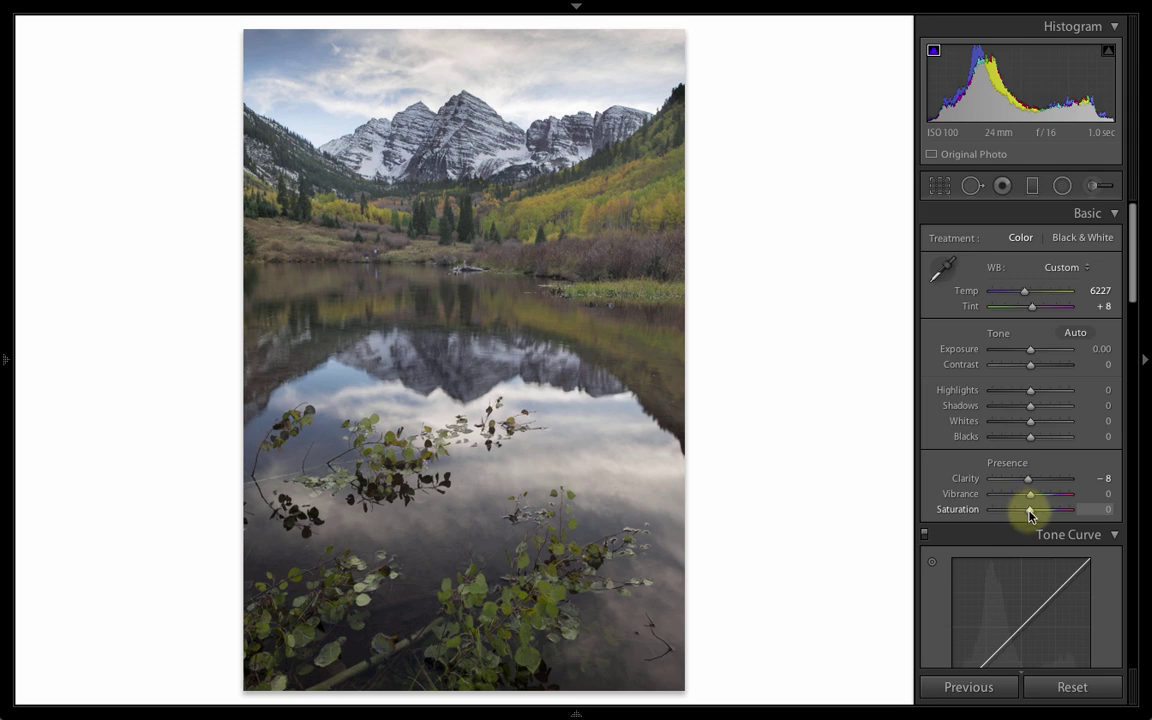
# - Try raising the lake photo's Saturation to +25, and reset it to 0
pyautogui.moveTo(1030, 514); pyautogui.dragTo(1040, 515)
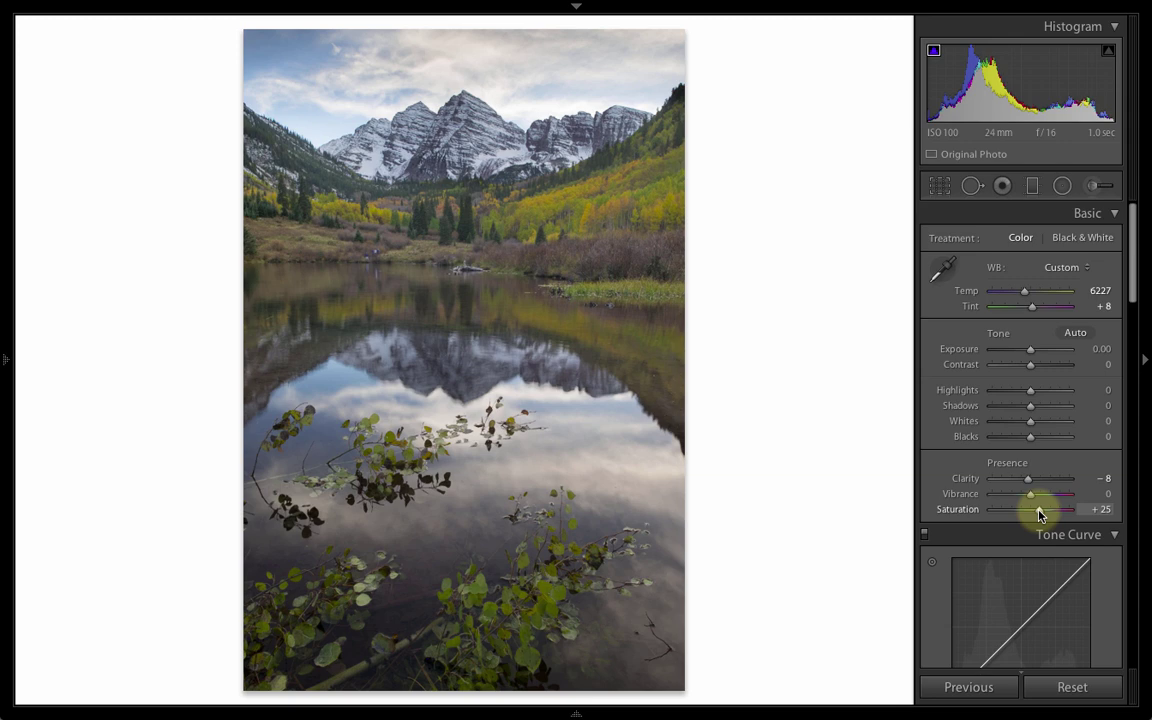
pyautogui.doubleClick(1040, 513)
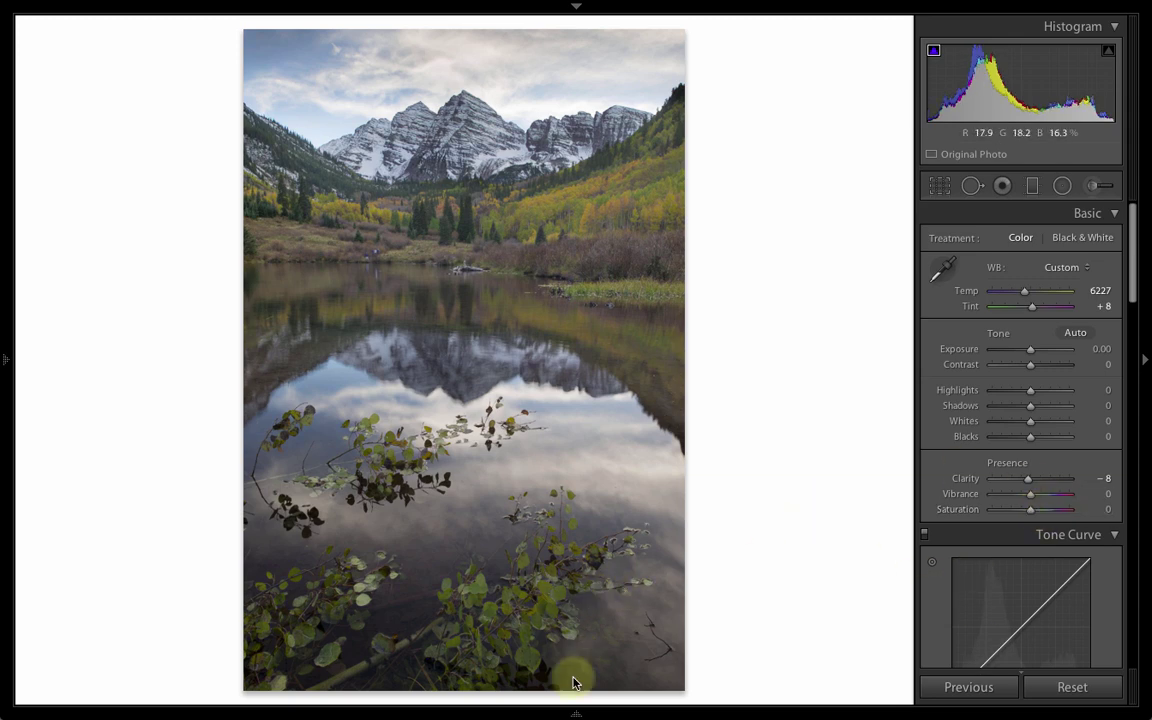
# - Open the rocky stream photo and crop it to the 4 x 5 / 8 x 10 aspect ratio
pyautogui.moveTo(570, 708)
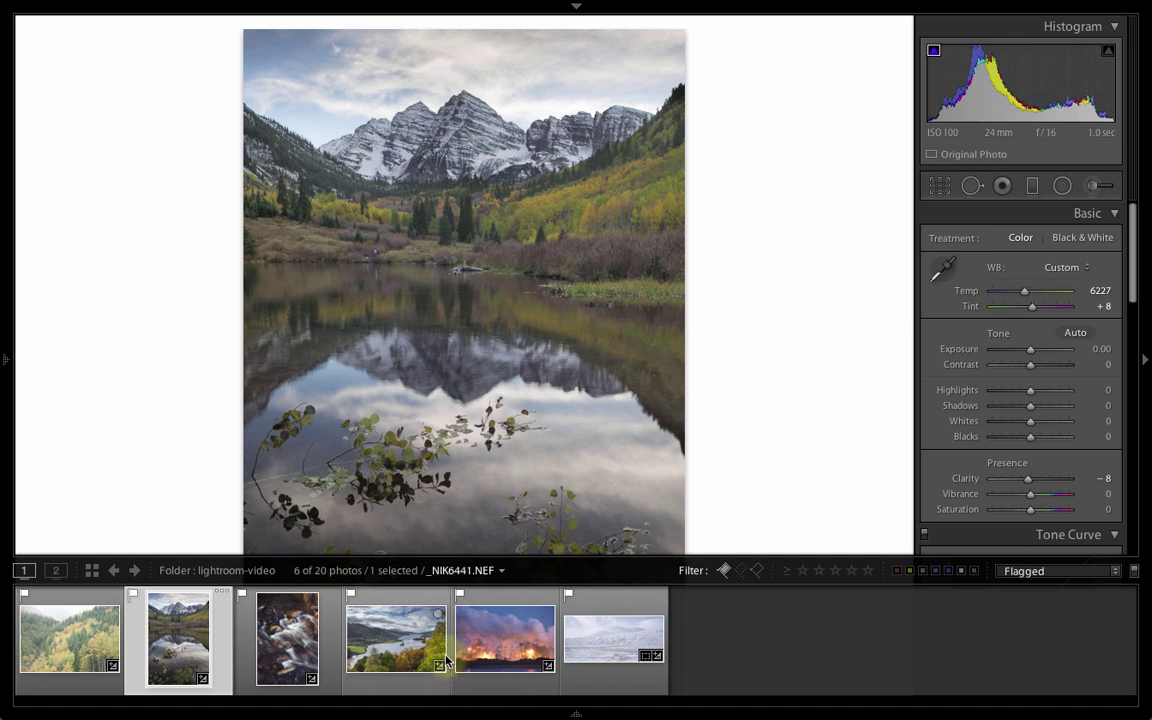
pyautogui.click(285, 652)
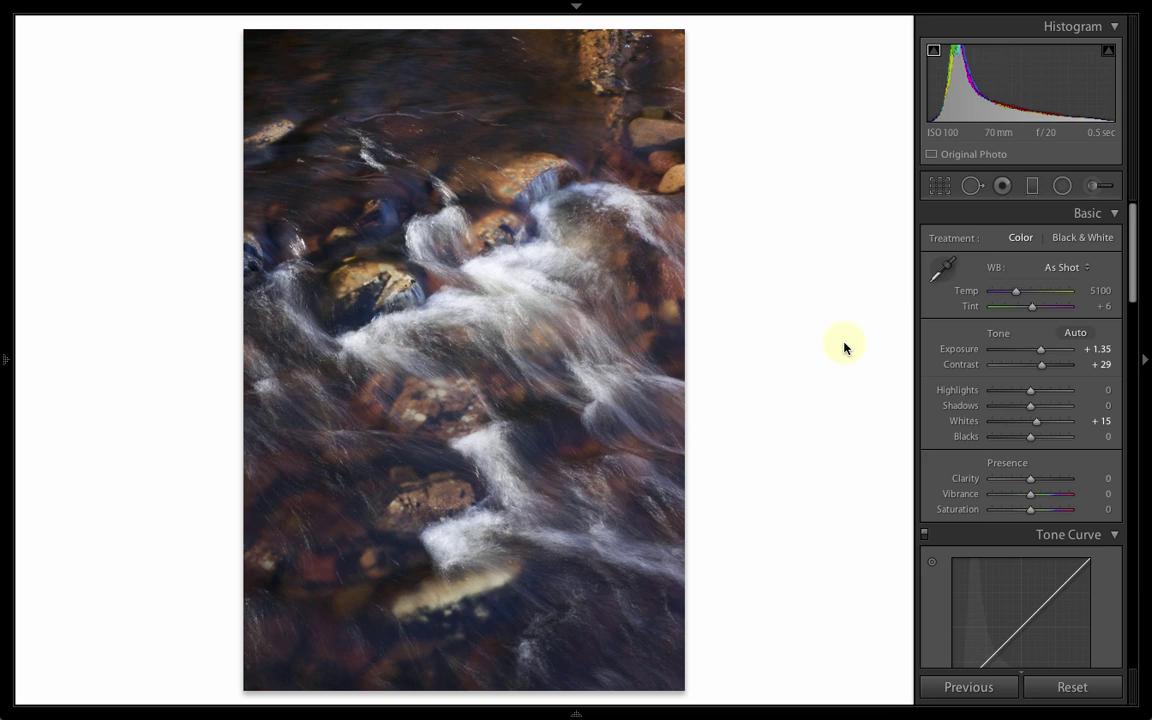
pyautogui.click(940, 188)
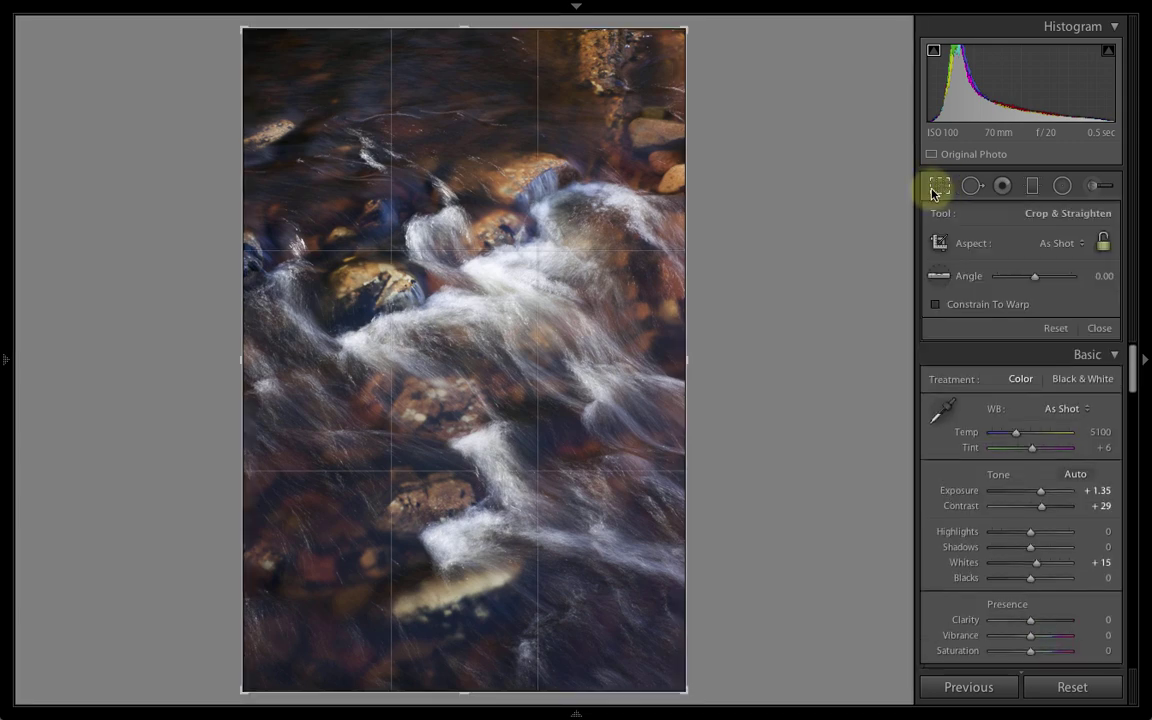
pyautogui.click(1069, 248)
pyautogui.click(1040, 296)
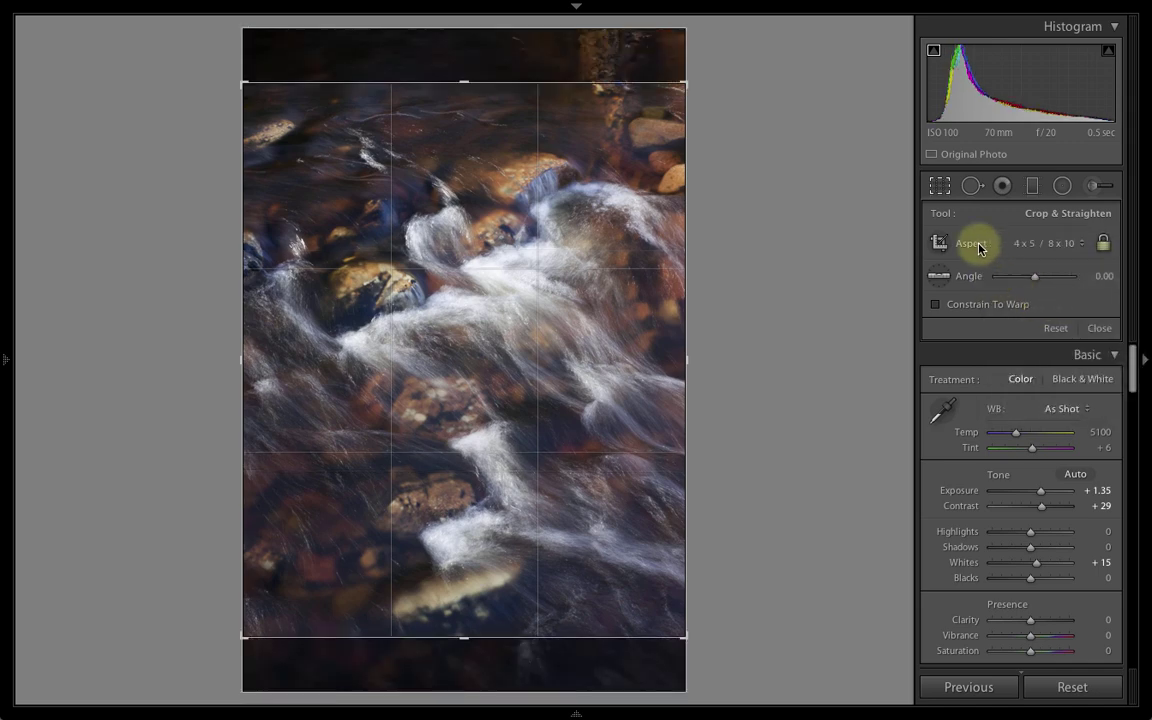
pyautogui.click(940, 188)
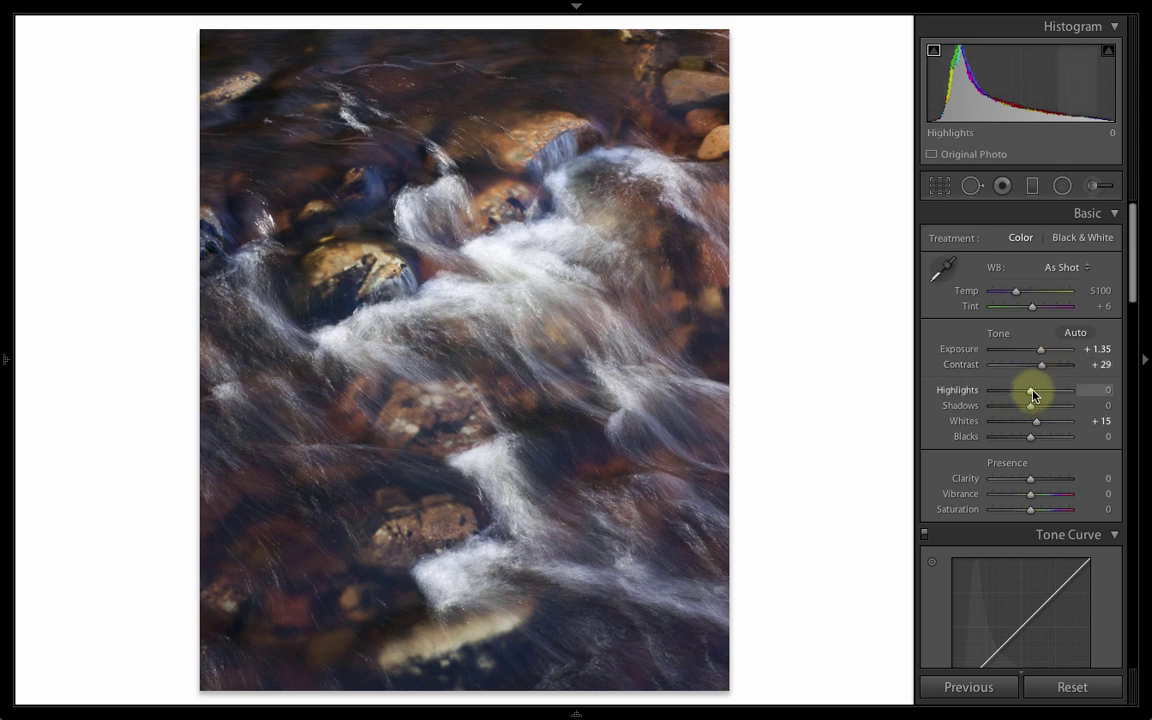
# - Try lowering the stream photo's global Highlights to -22, and return the value to 0
pyautogui.moveTo(1029, 394)
pyautogui.mouseDown()
pyautogui.moveTo(992, 399)
pyautogui.moveTo(1033, 401)
pyautogui.moveTo(1003, 401)
pyautogui.moveTo(1024, 399)
pyautogui.mouseUp()
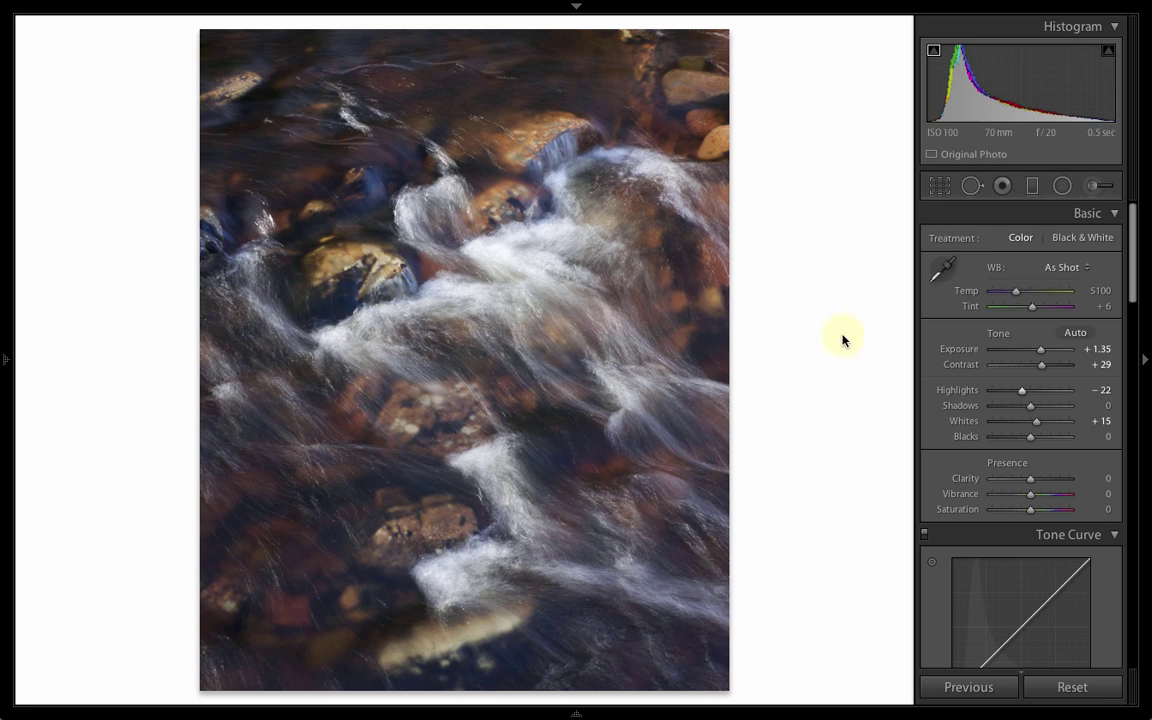
pyautogui.moveTo(1021, 391)
pyautogui.mouseDown()
pyautogui.moveTo(1036, 391)
pyautogui.moveTo(998, 401)
pyautogui.moveTo(1033, 404)
pyautogui.mouseUp()
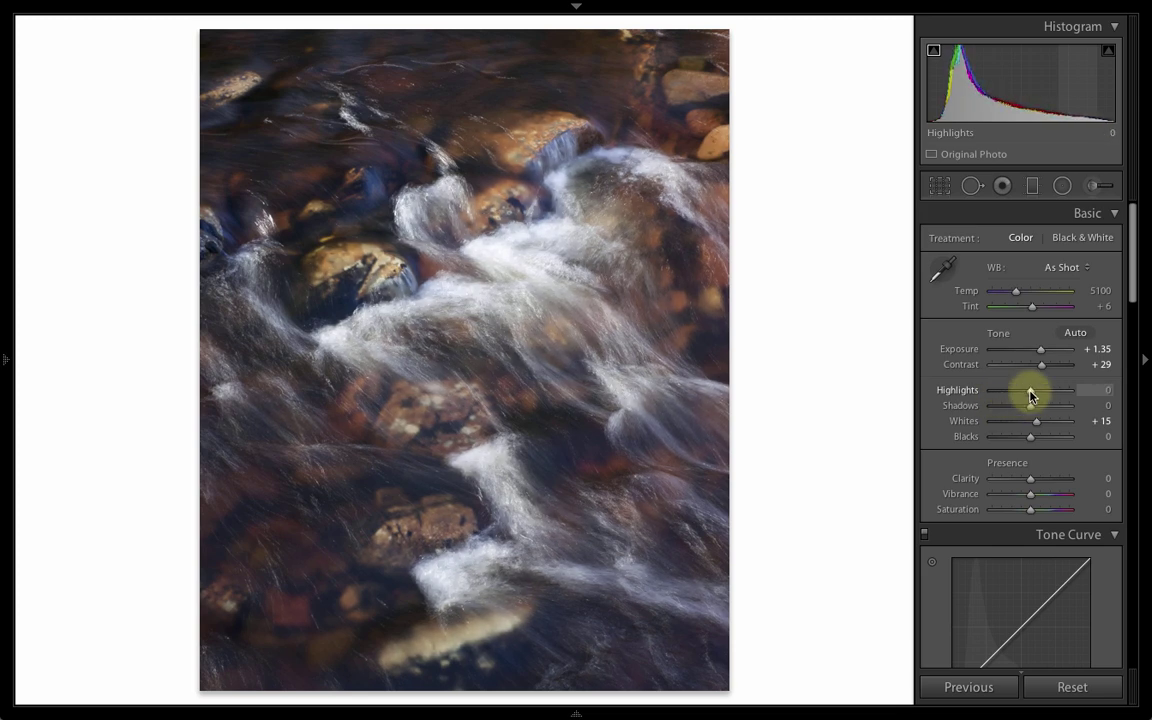
# - Prepare a new Adjustment Brush mask for the white water with Highlights at -44 and brush size 14
pyautogui.click(1100, 190)
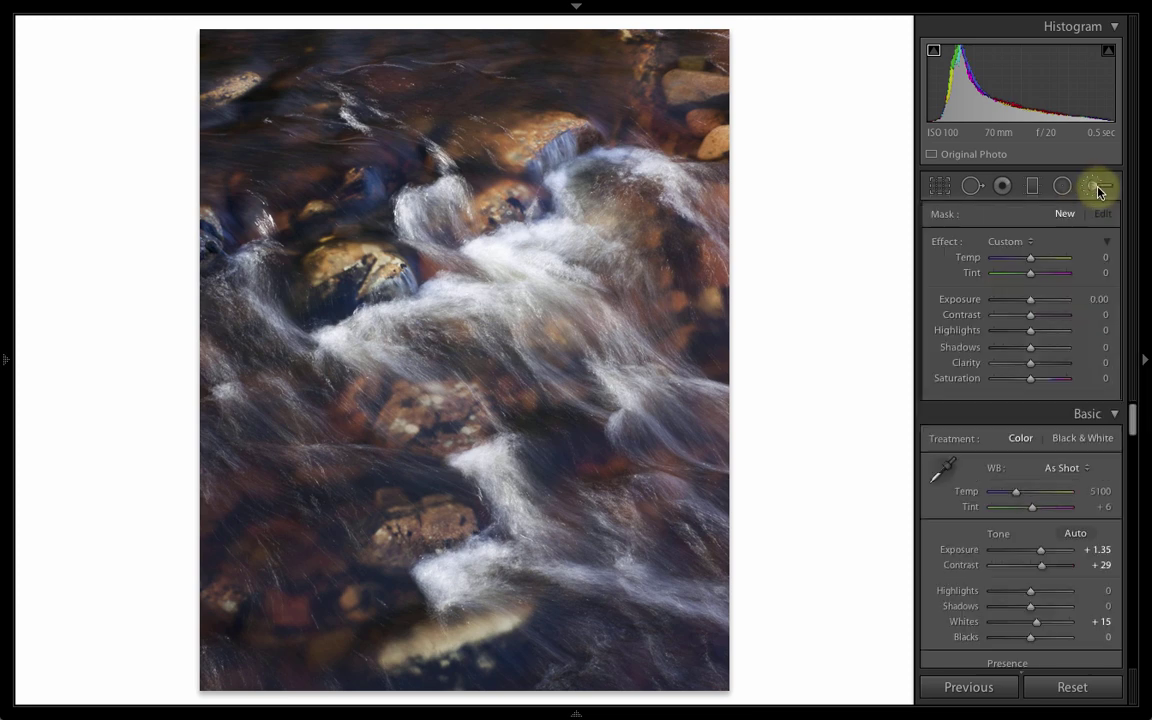
pyautogui.click(1017, 331)
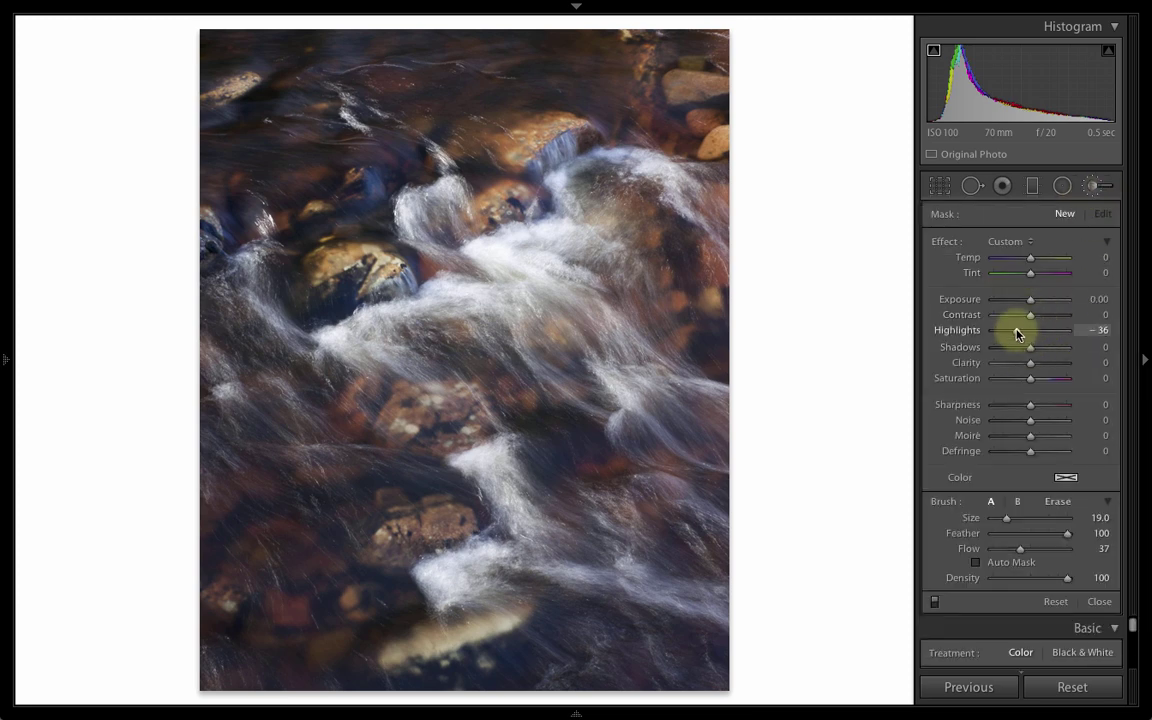
pyautogui.moveTo(1017, 332); pyautogui.dragTo(1014, 330)
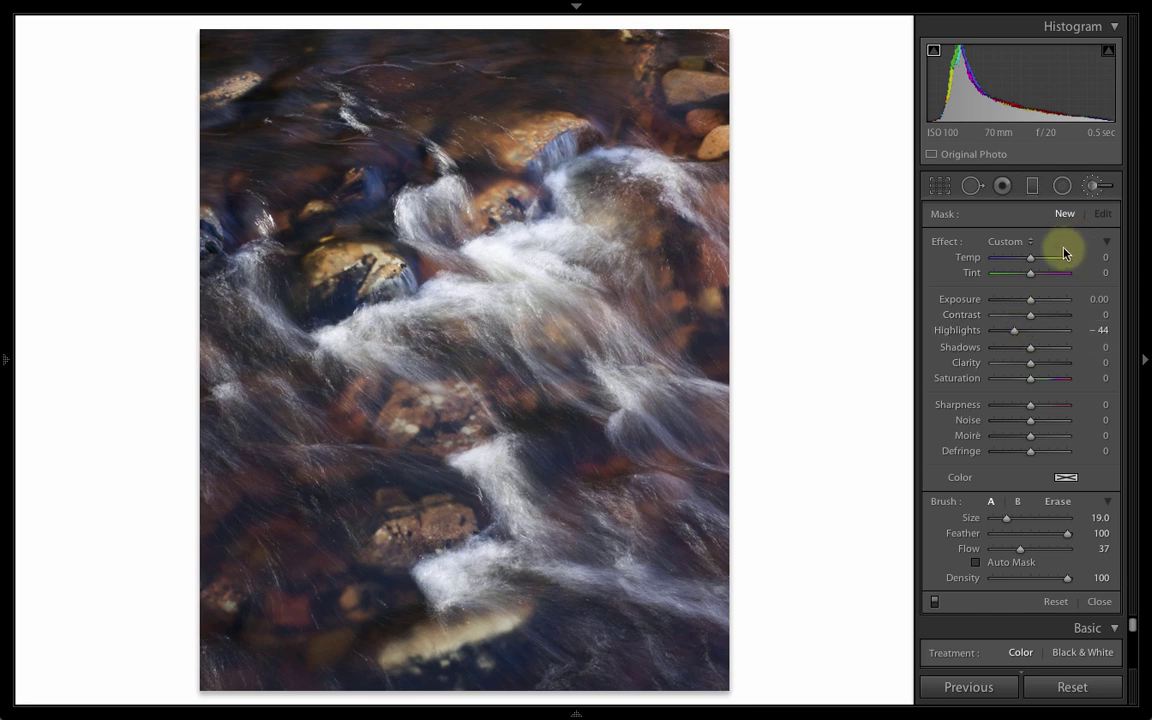
pyautogui.click(1093, 185)
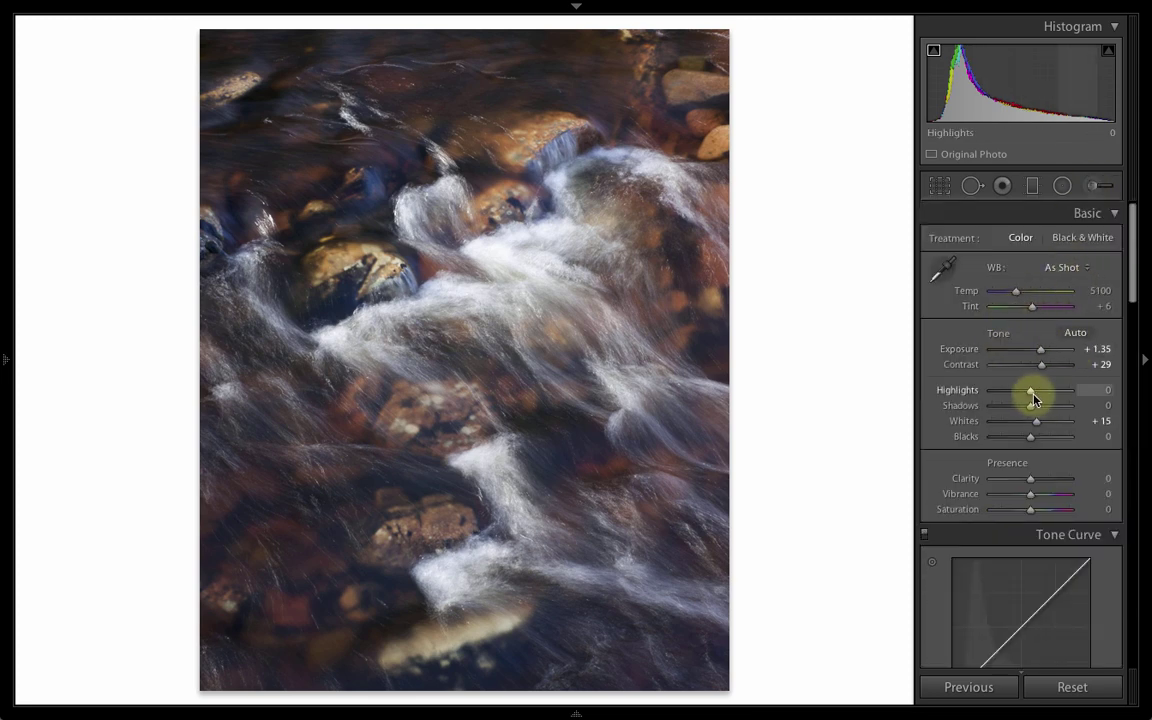
pyautogui.click(1093, 185)
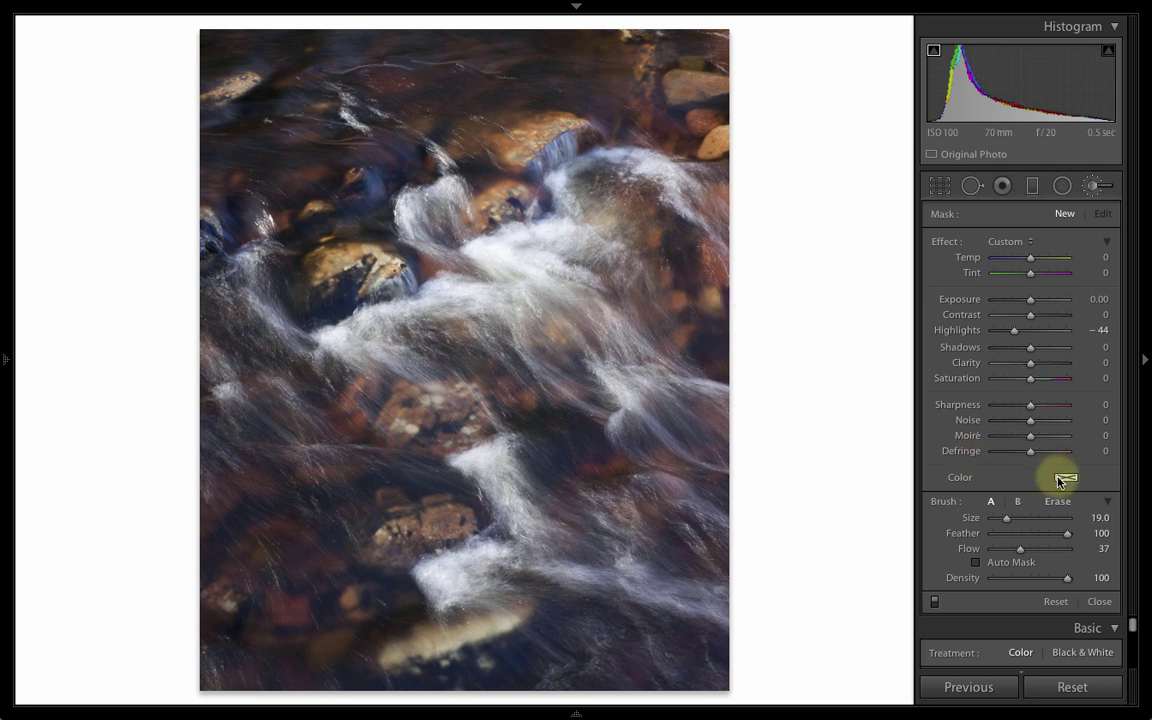
pyautogui.scroll(-5, 614, 360)
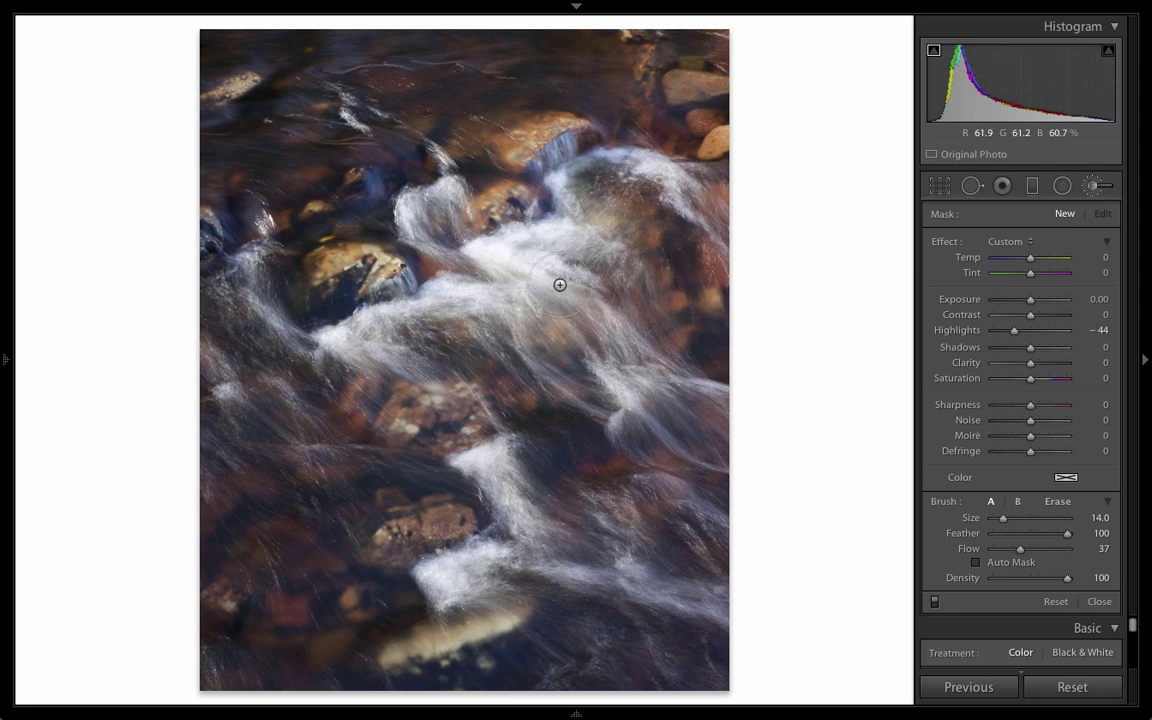
# - Paint the Highlights mask over the central white water, and set its Highlights to -63 and the brush flow to 52
pyautogui.moveTo(536, 238)
pyautogui.mouseDown()
pyautogui.moveTo(480, 278)
pyautogui.moveTo(539, 312)
pyautogui.mouseUp()
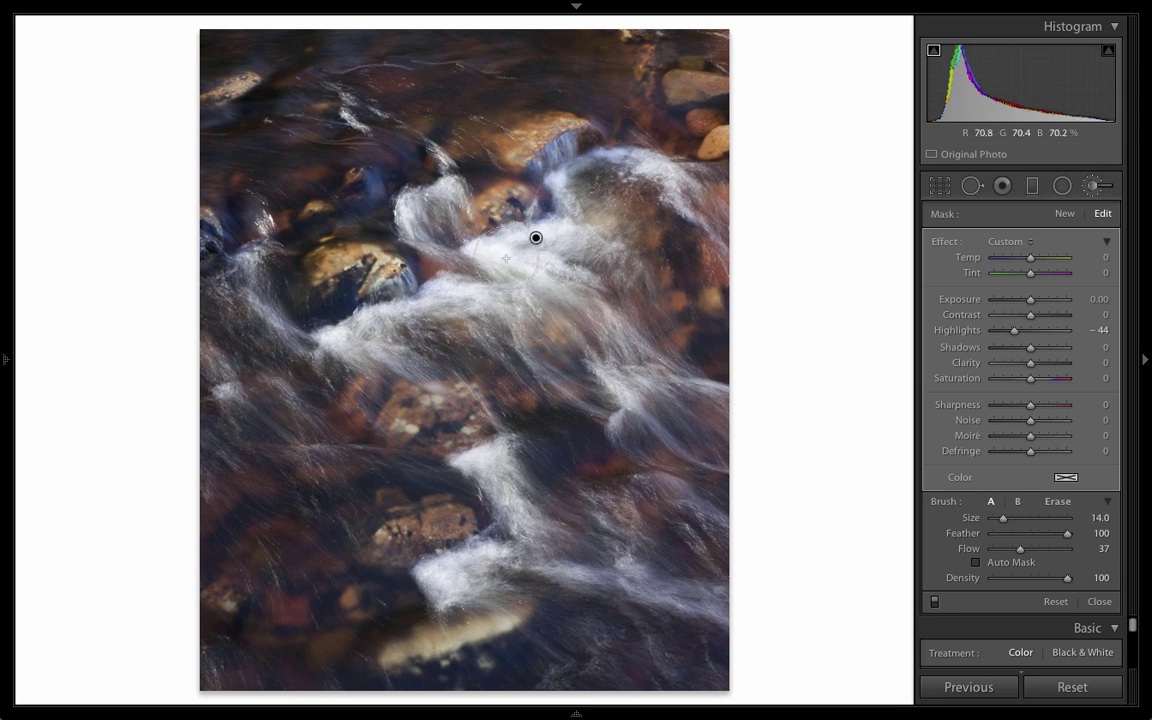
pyautogui.scroll(-4, 480, 220)
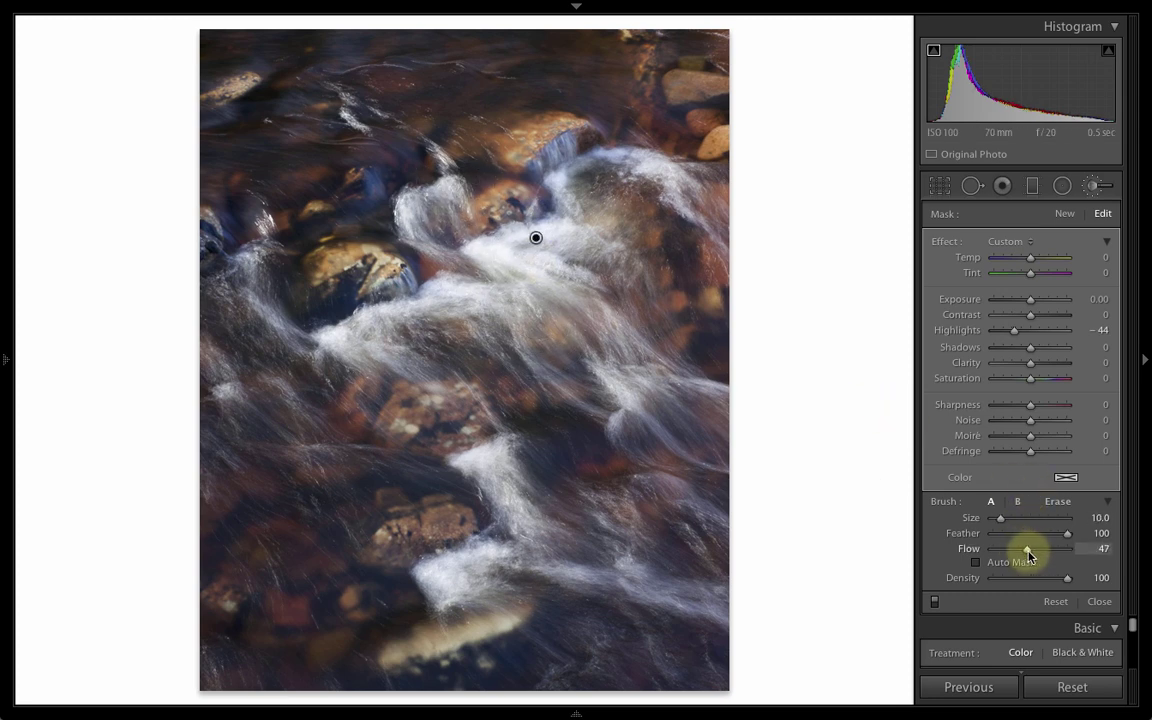
pyautogui.moveTo(1033, 556); pyautogui.dragTo(1034, 555)
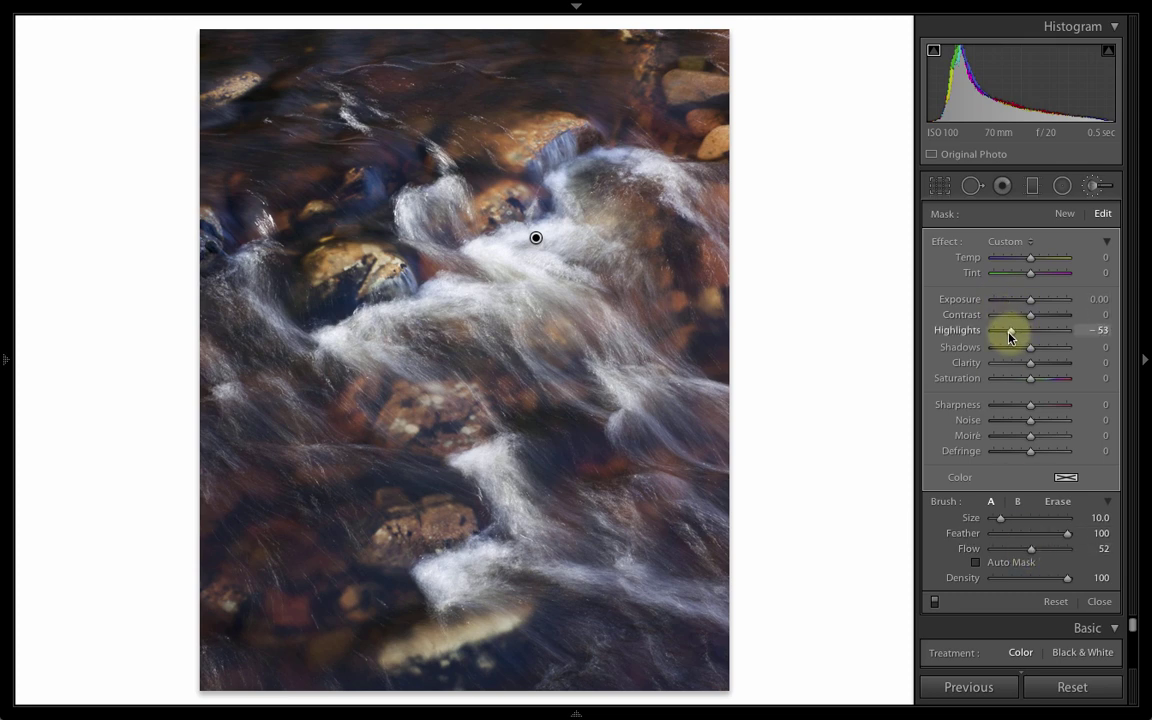
pyautogui.moveTo(1010, 337); pyautogui.dragTo(1006, 332)
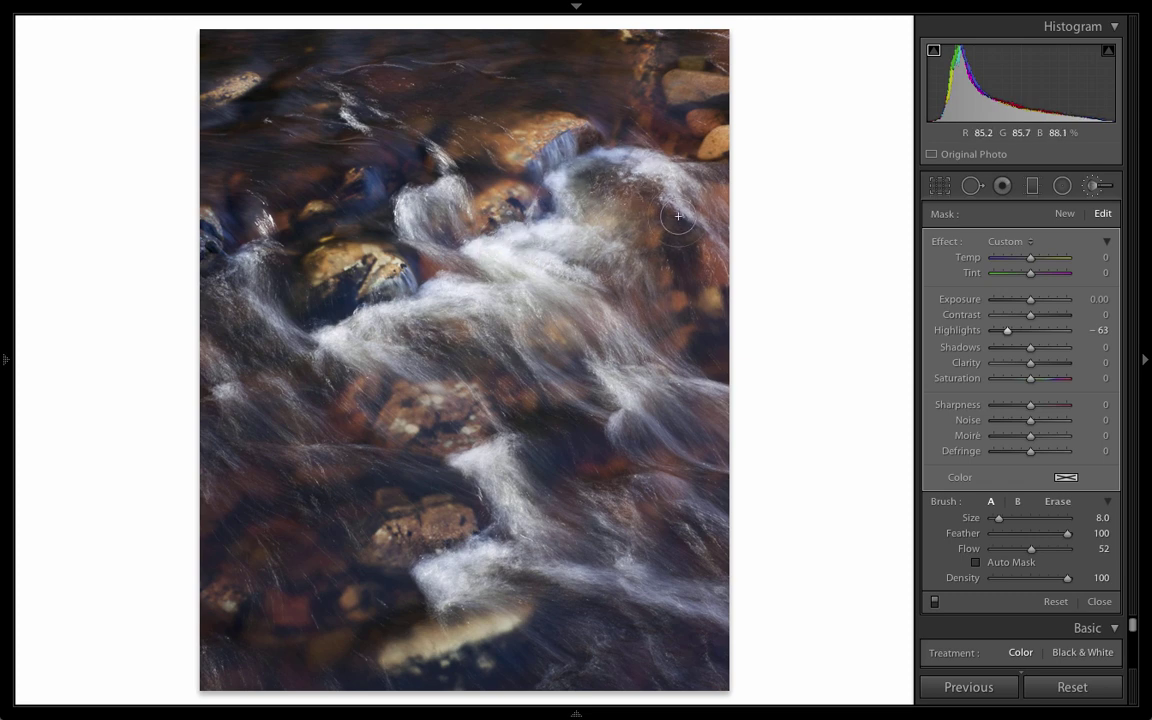
# - Extend the Highlights mask along the central white water and its streaks toward the photo's right edge with a size 6 brush
pyautogui.click(536, 238)
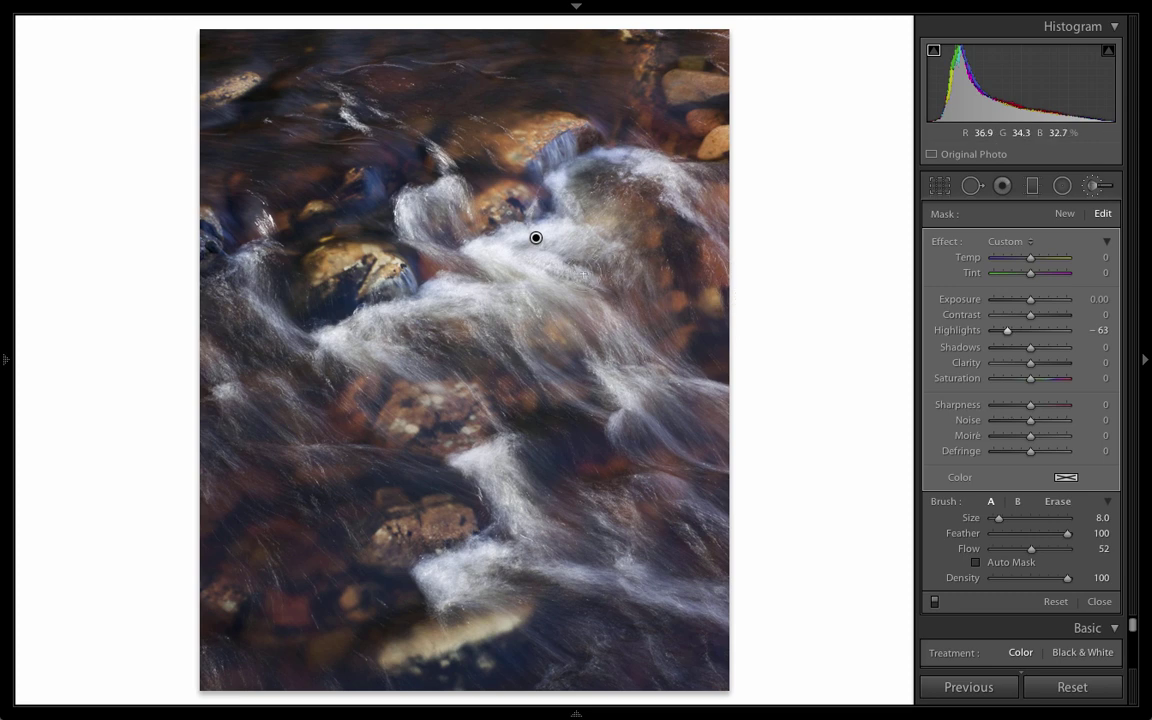
pyautogui.press('[')
pyautogui.press('[')
pyautogui.moveTo(528, 273)
pyautogui.mouseDown()
pyautogui.moveTo(519, 267)
pyautogui.moveTo(581, 280)
pyautogui.moveTo(632, 357)
pyautogui.moveTo(602, 365)
pyautogui.moveTo(642, 447)
pyautogui.moveTo(743, 393)
pyautogui.mouseUp()
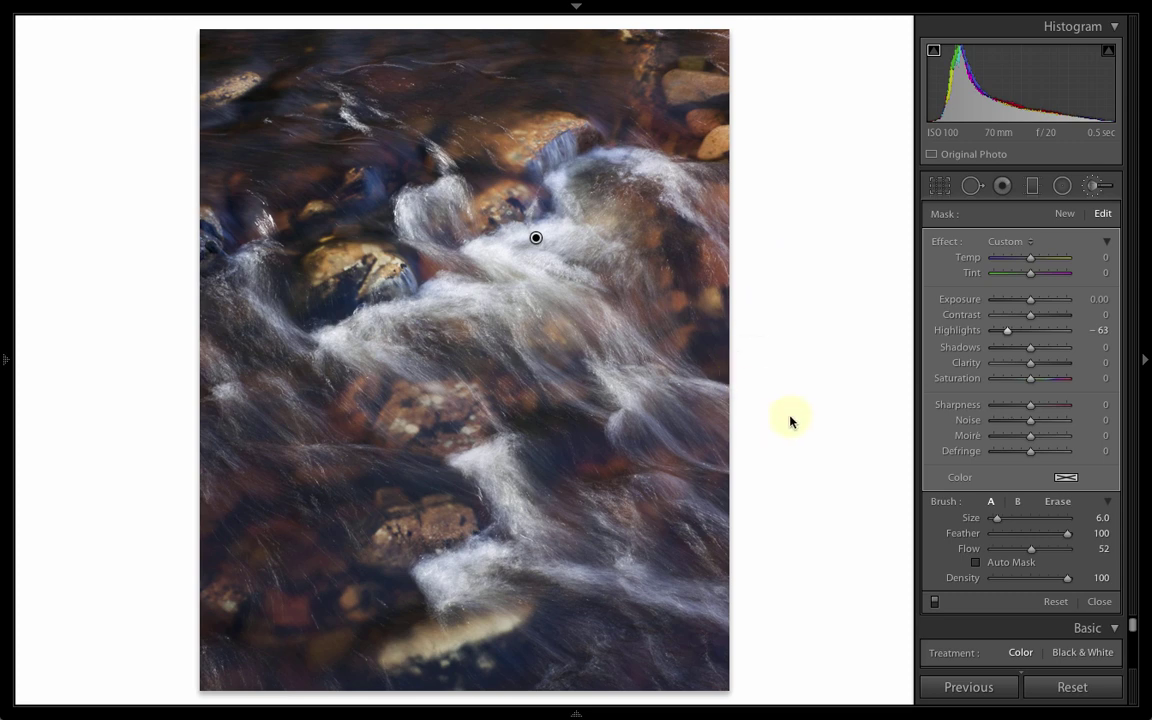
pyautogui.scroll(3, 558, 450)
pyautogui.scroll(2, 477, 565)
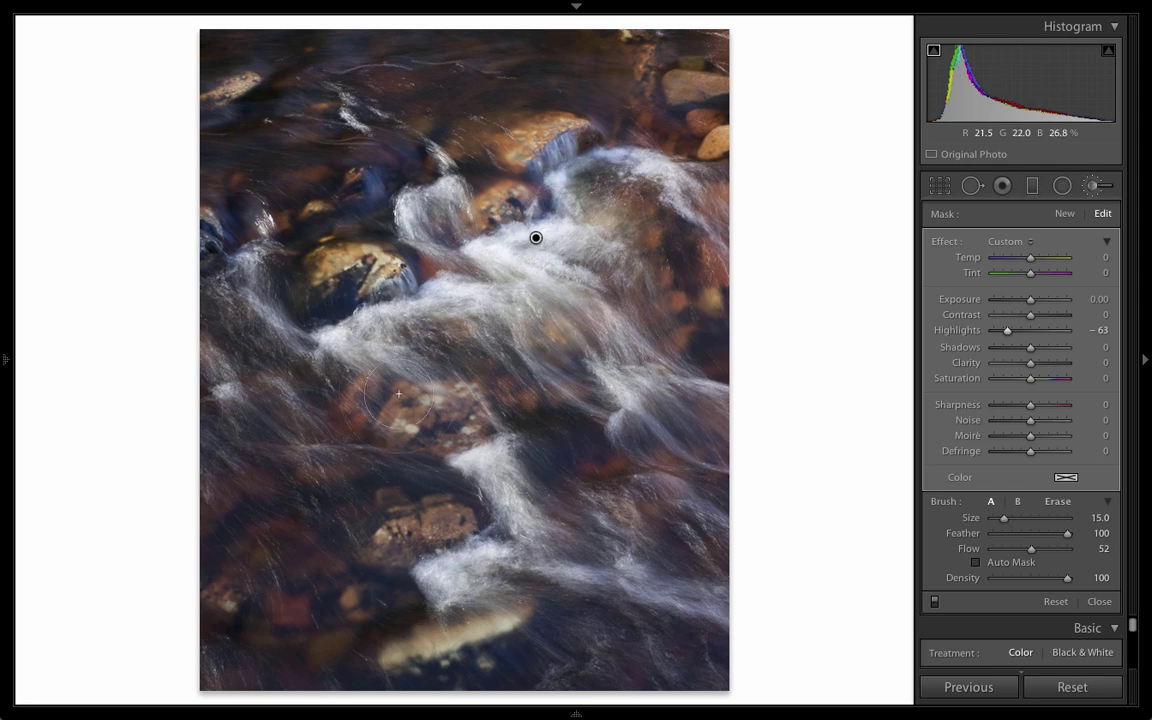
pyautogui.scroll(-3, 350, 185)
# - Start a second brush mask on the white water near the photo's lower edge with Highlights -44, Exposure -0.15 and Contrast -80
pyautogui.click(1065, 216)
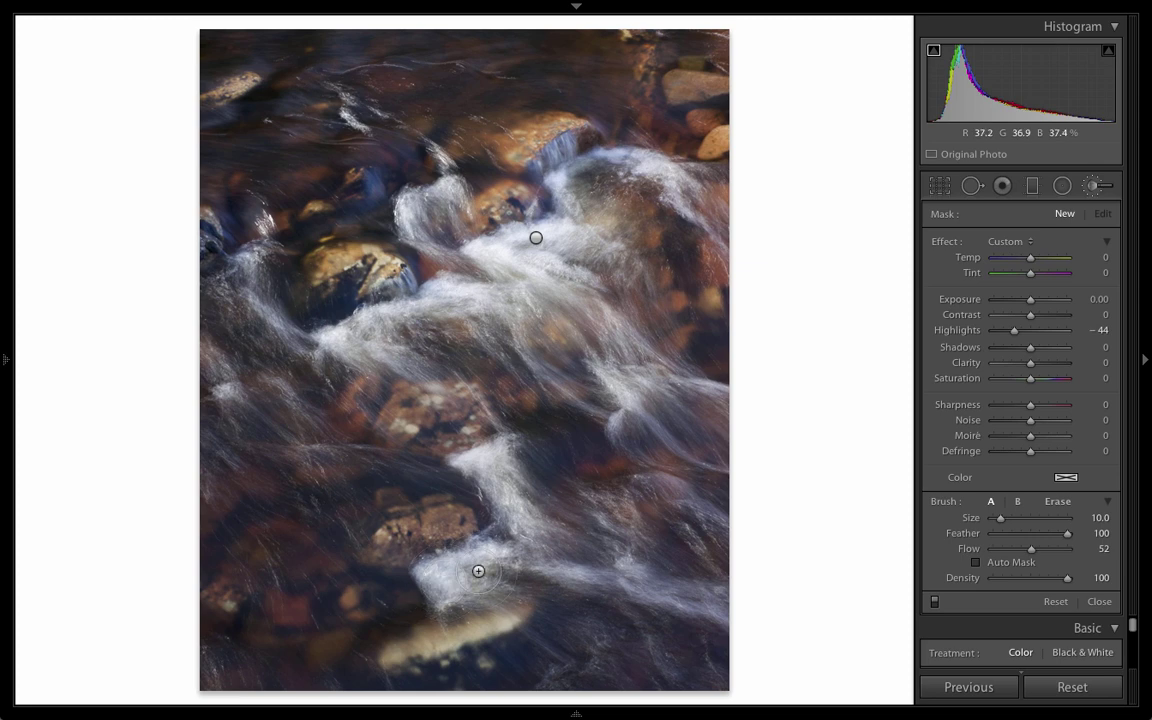
pyautogui.moveTo(452, 576); pyautogui.dragTo(380, 535)
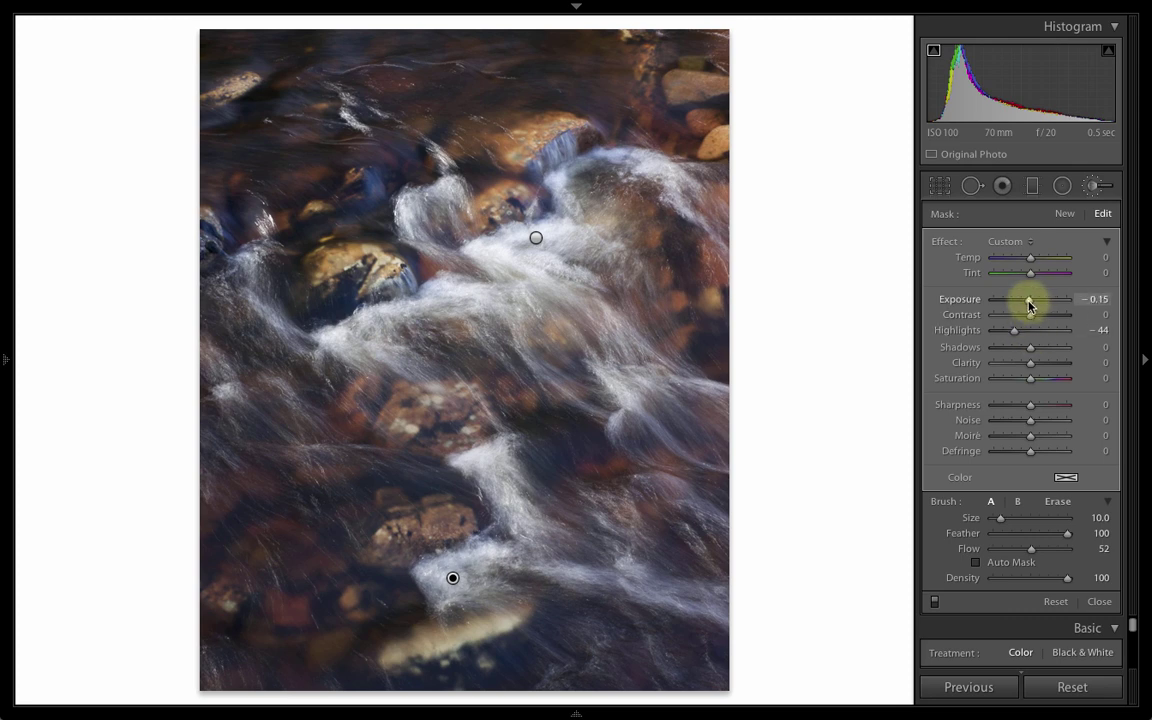
pyautogui.moveTo(1030, 315); pyautogui.dragTo(1007, 320)
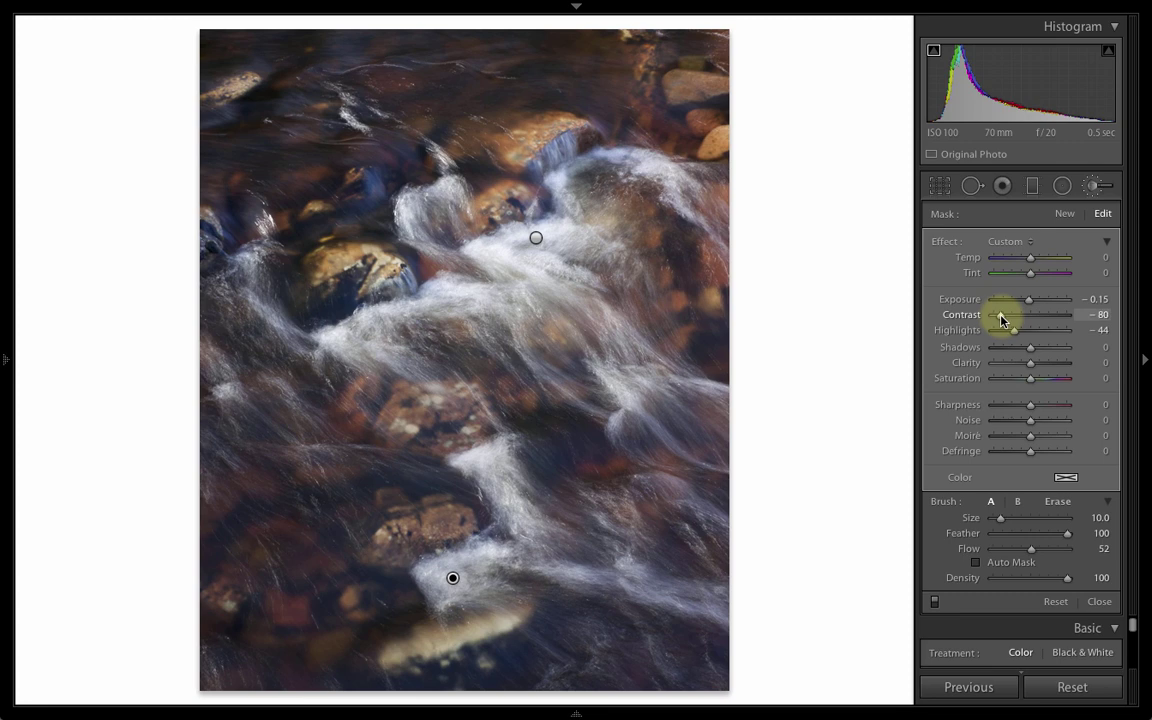
pyautogui.moveTo(1001, 319); pyautogui.dragTo(998, 329)
# - Brush the second mask over the rest of the lower white water, varying the brush size between 9 and 16
pyautogui.scroll(4, 740, 577)
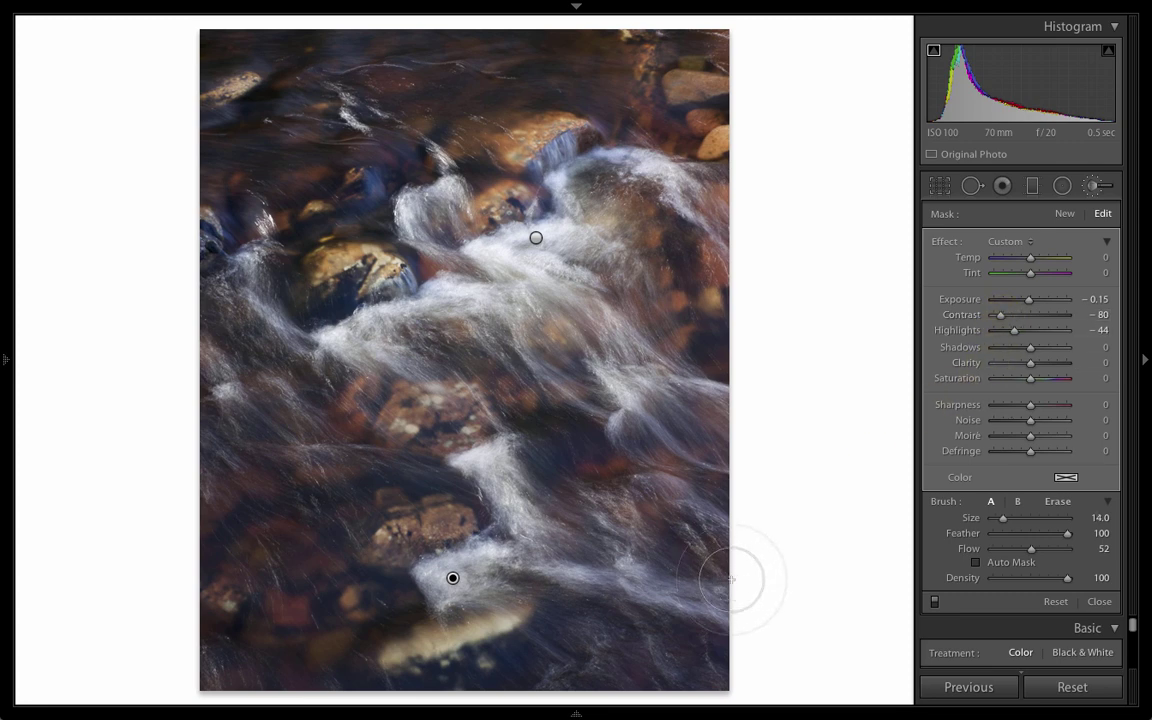
pyautogui.scroll(2, 663, 553)
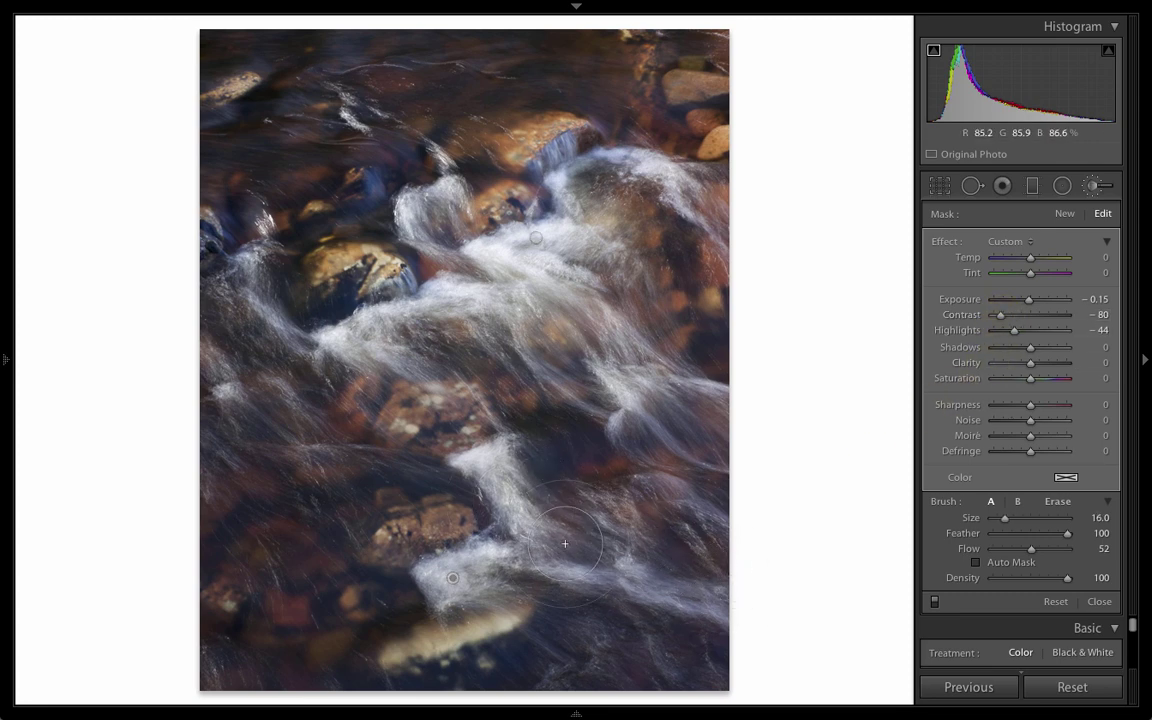
pyautogui.scroll(-4, 519, 510)
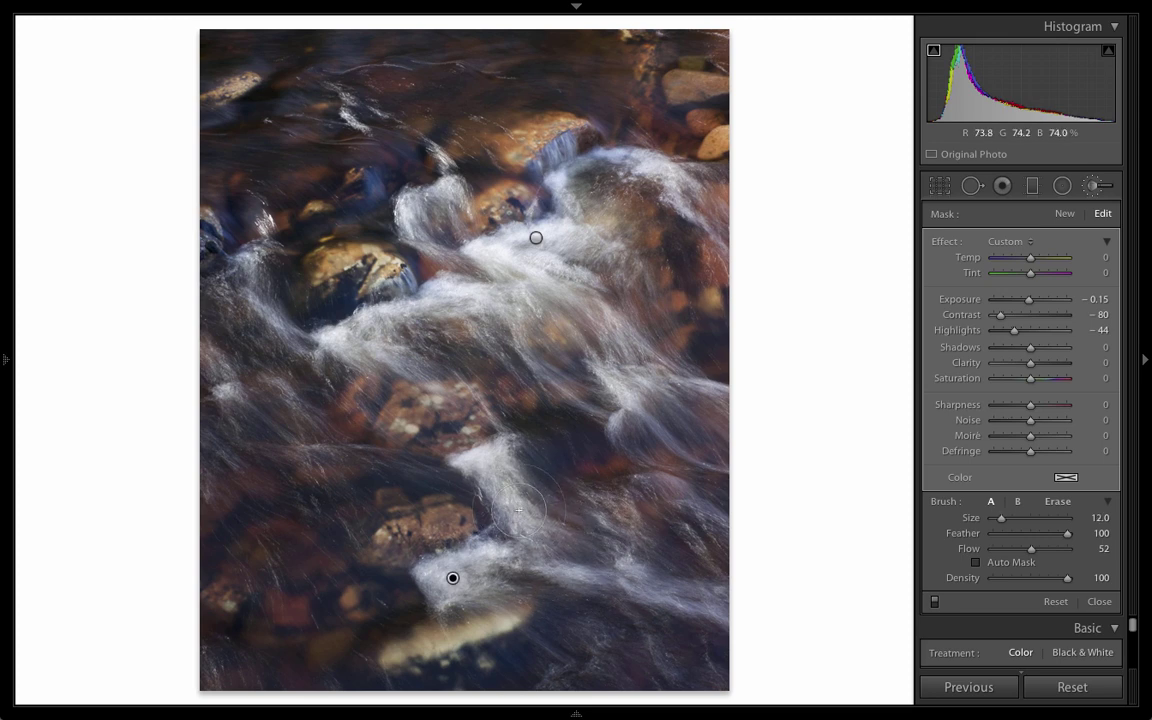
pyautogui.scroll(-3, 515, 495)
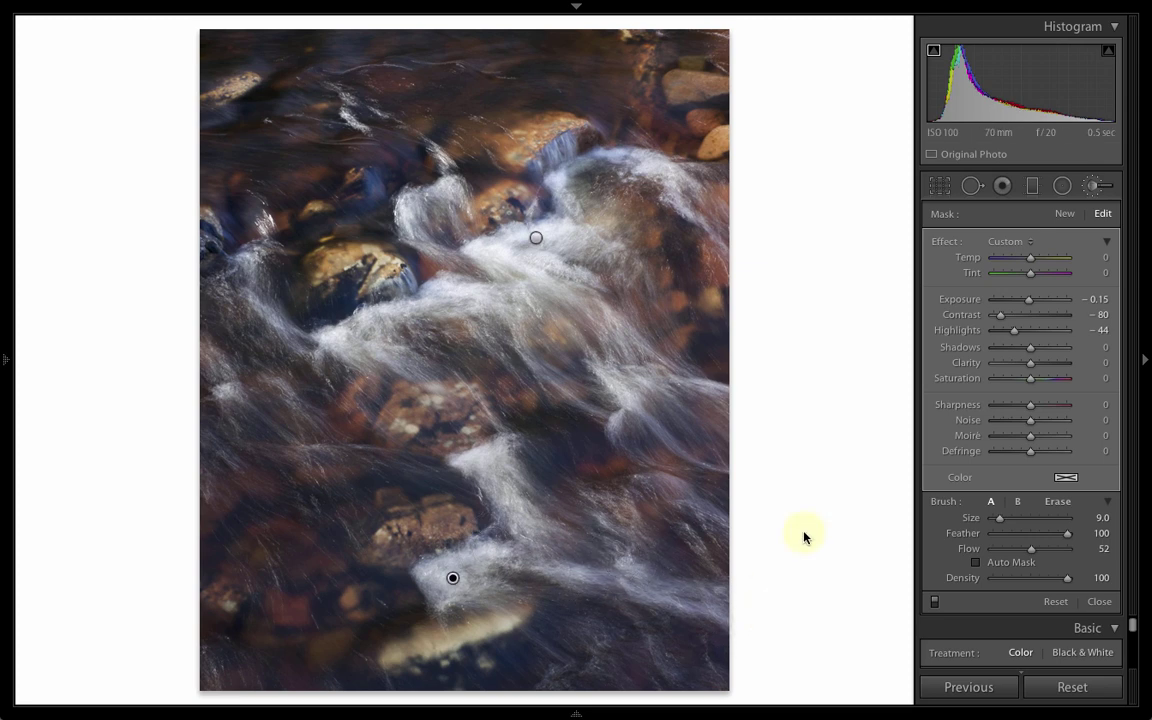
# - Rotate the stream photo by 180 degrees
pyautogui.hotkey('ctrl', ']')
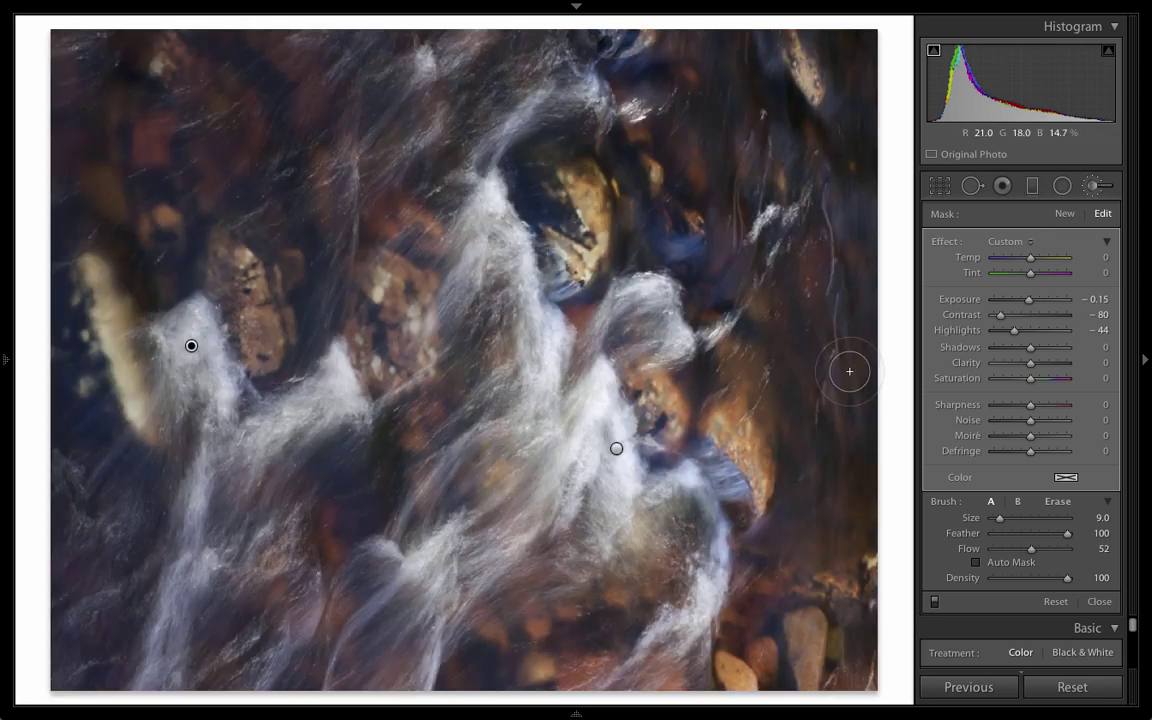
pyautogui.hotkey('ctrl', ']')
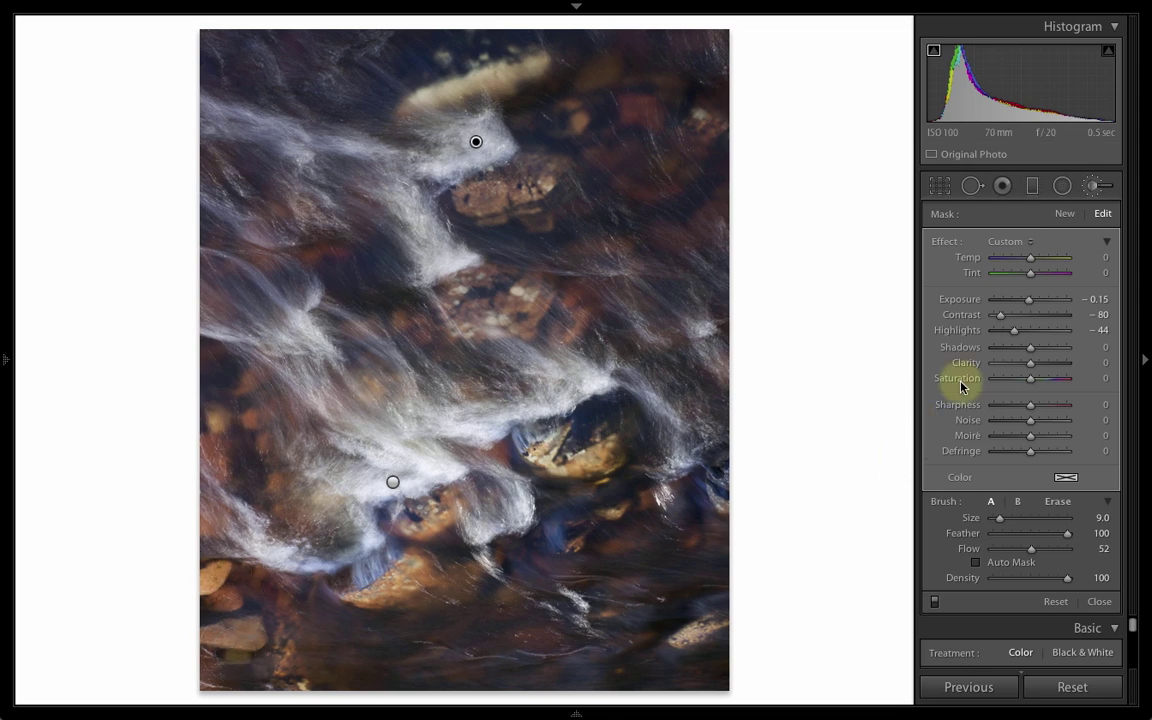
# - Create a new brush mask with Exposure -0.80 and size 29, and paint the bright stones in the photo's lower left corner
pyautogui.click(1066, 215)
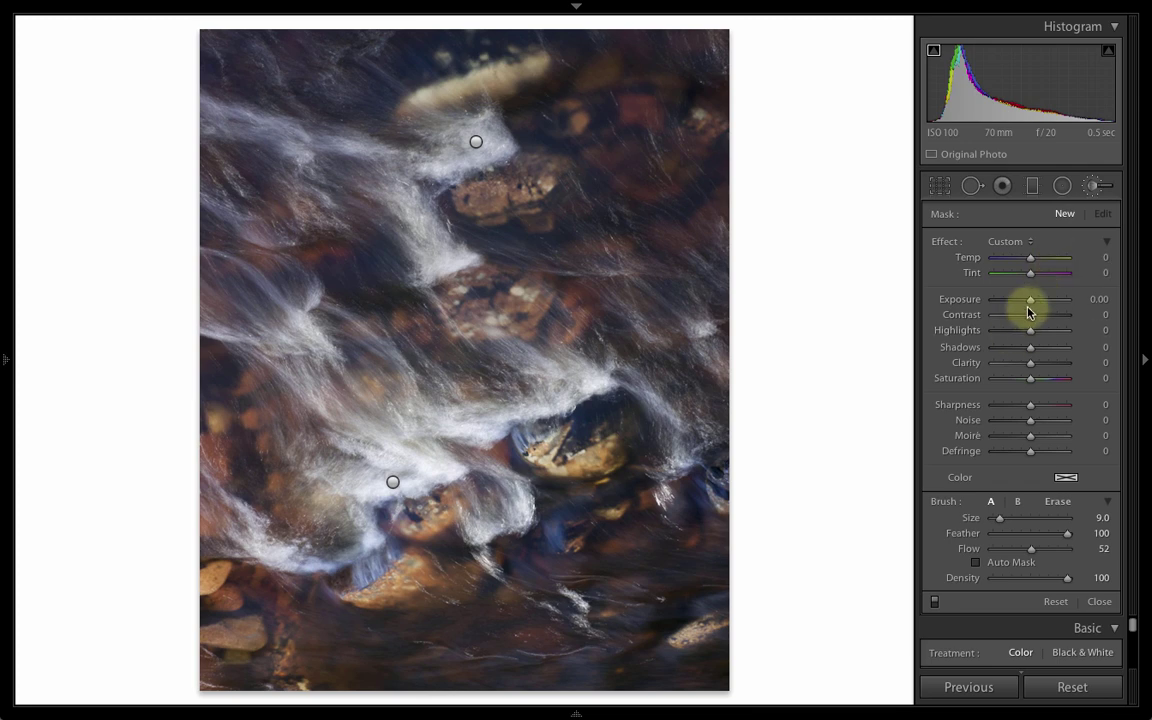
pyautogui.moveTo(1030, 302); pyautogui.dragTo(1025, 305)
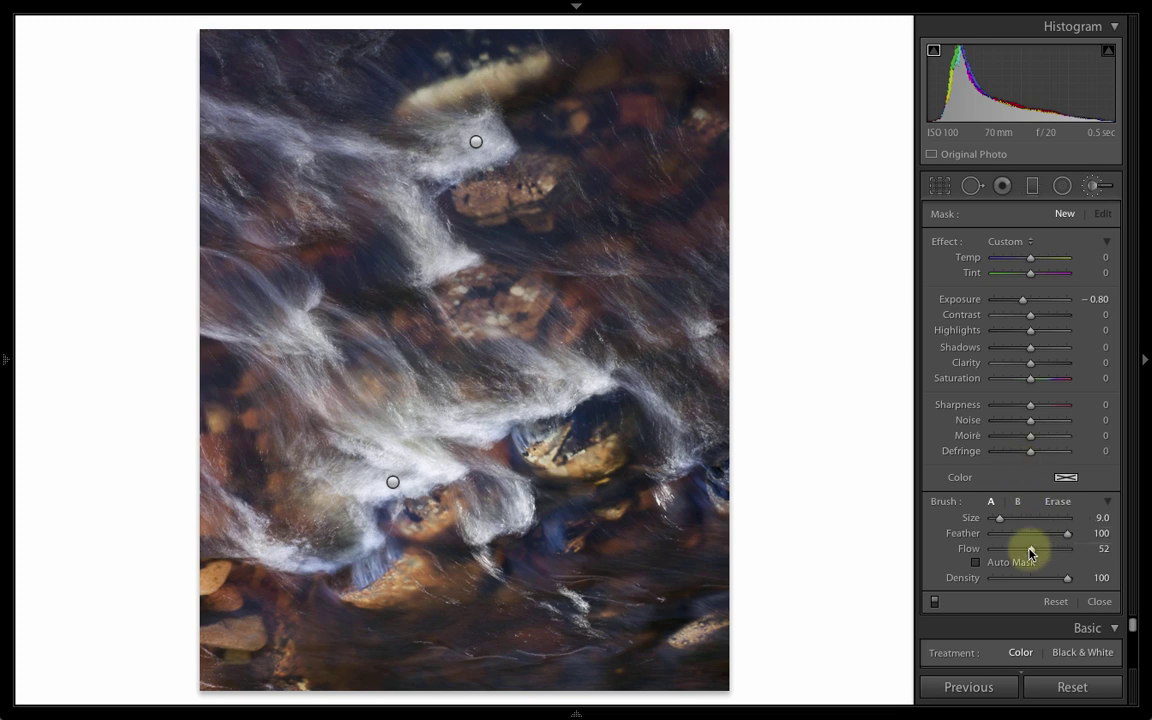
pyautogui.scroll(5, 257, 631)
pyautogui.scroll(15, 257, 631)
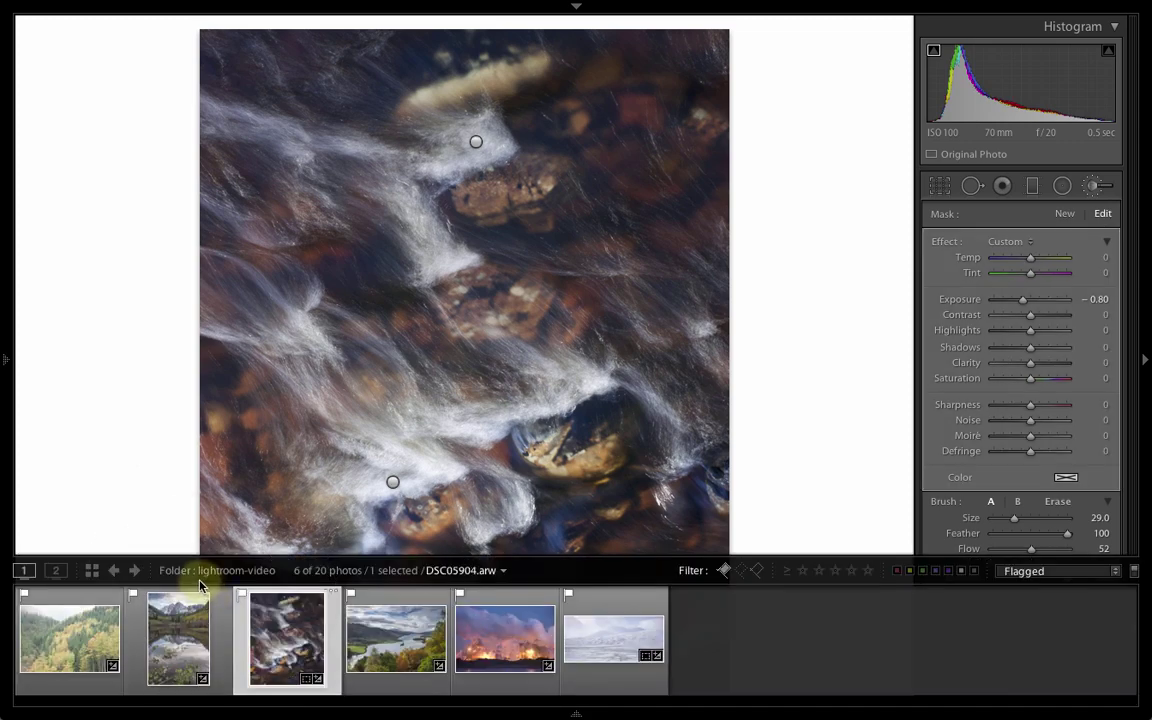
pyautogui.click(207, 582)
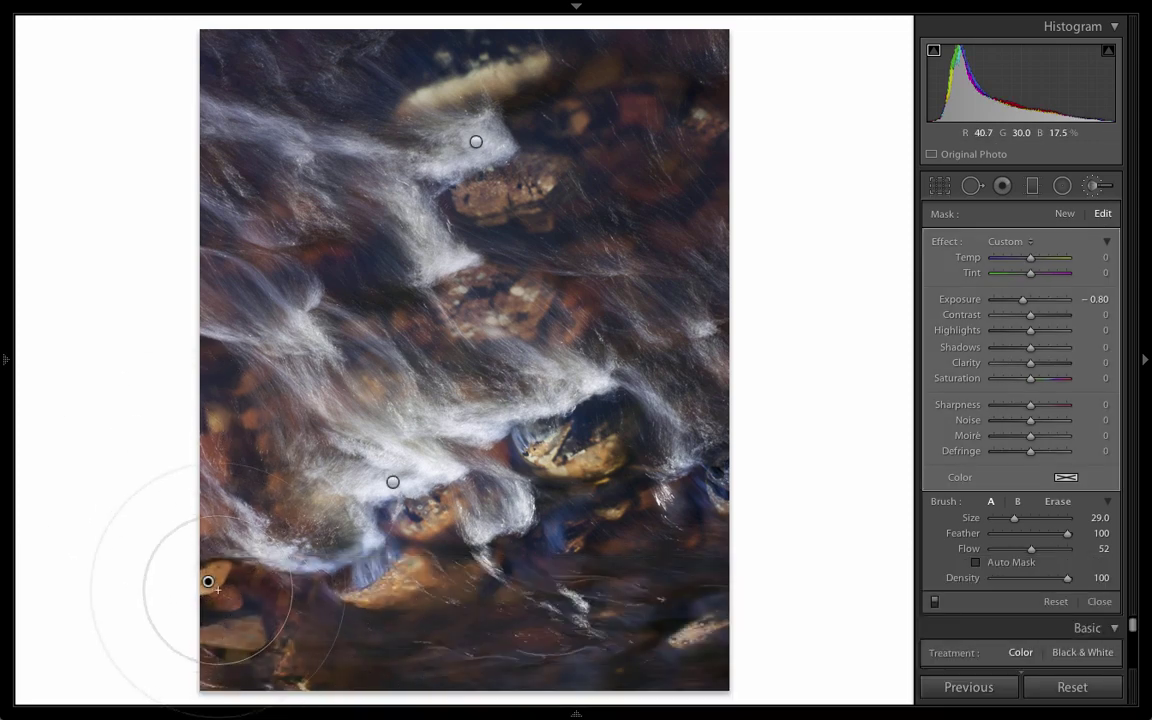
# - Try different amounts for the corner stones' mask, and set its Contrast to 0 and Exposure to -1.30
pyautogui.moveTo(211, 583)
pyautogui.mouseDown()
pyautogui.moveTo(256, 585)
pyautogui.moveTo(226, 583)
pyautogui.mouseUp()
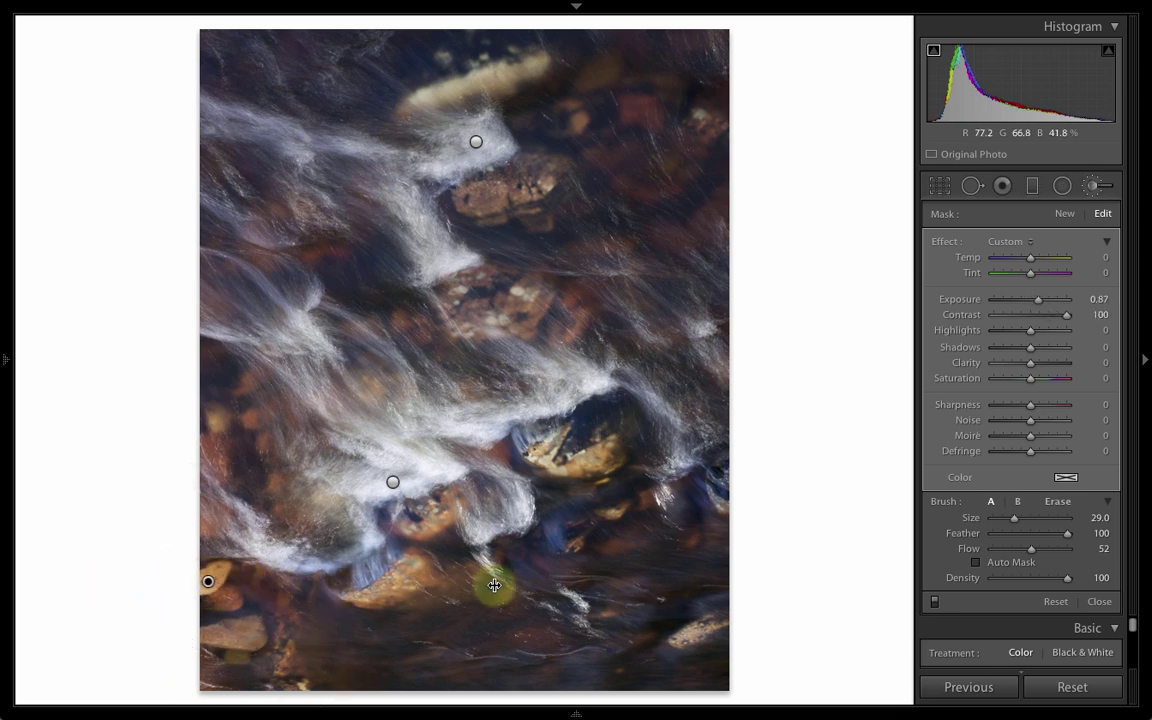
pyautogui.moveTo(208, 581); pyautogui.dragTo(141, 591)
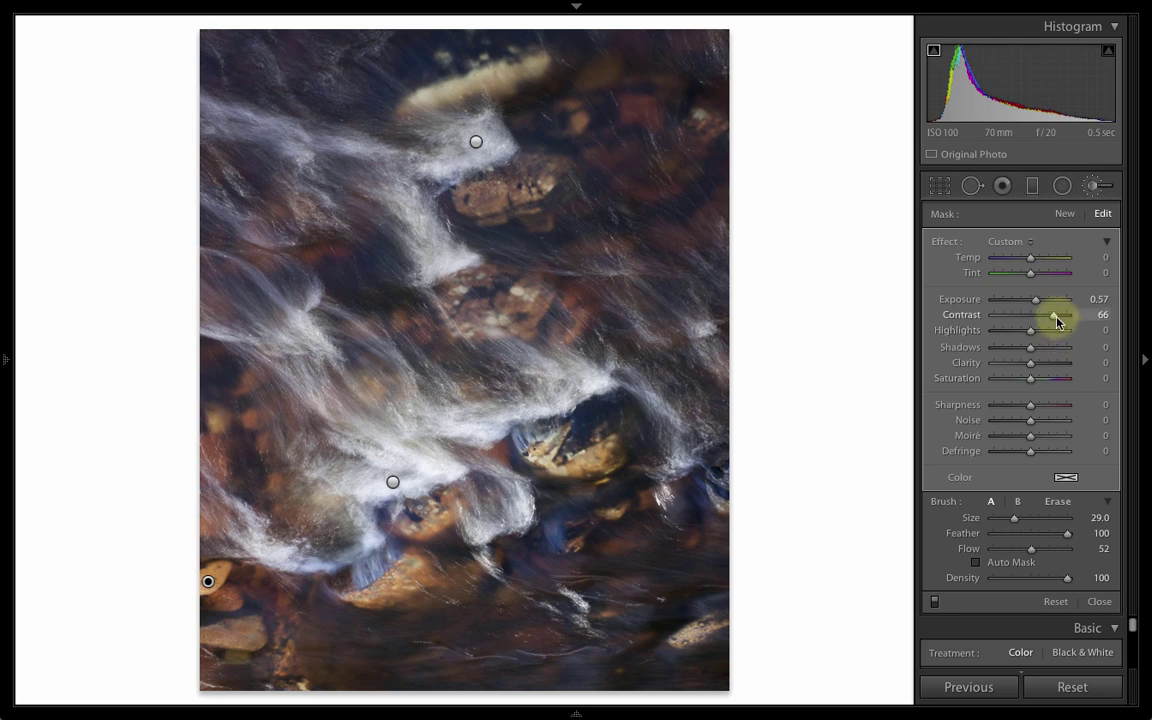
pyautogui.moveTo(1057, 321); pyautogui.dragTo(1018, 303)
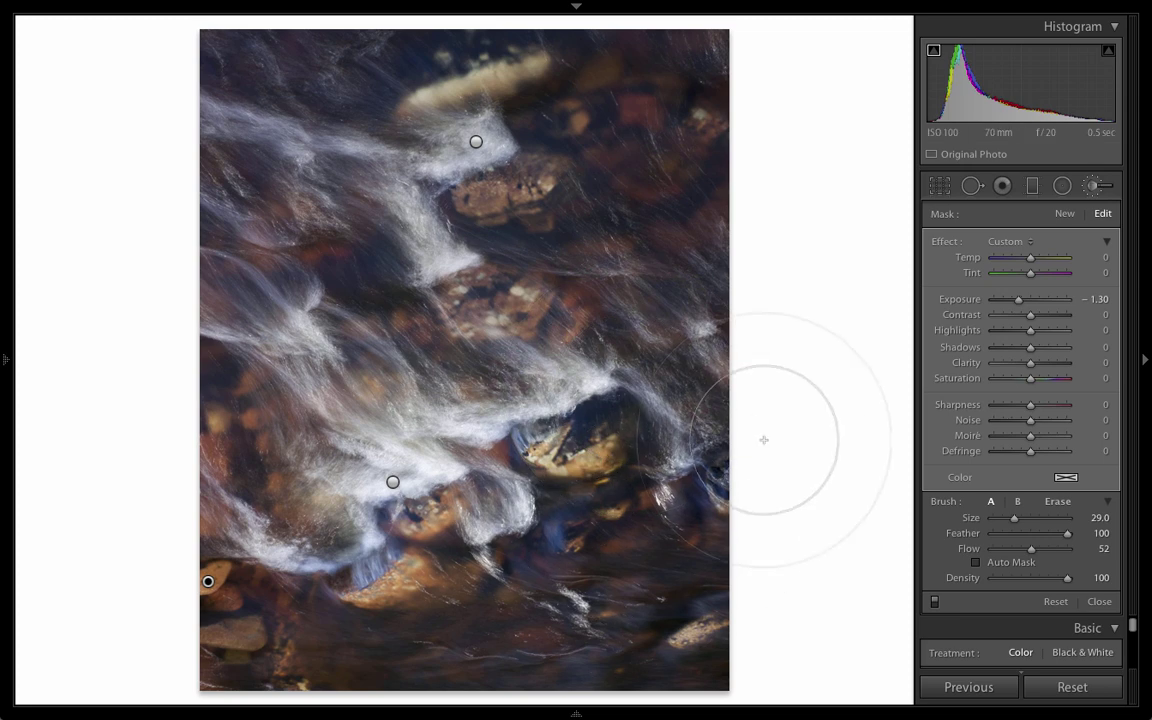
# - Create a new brush mask with Exposure 0 and Shadows 71, and paint the yellow rock below the white water at size 18
pyautogui.click(1065, 217)
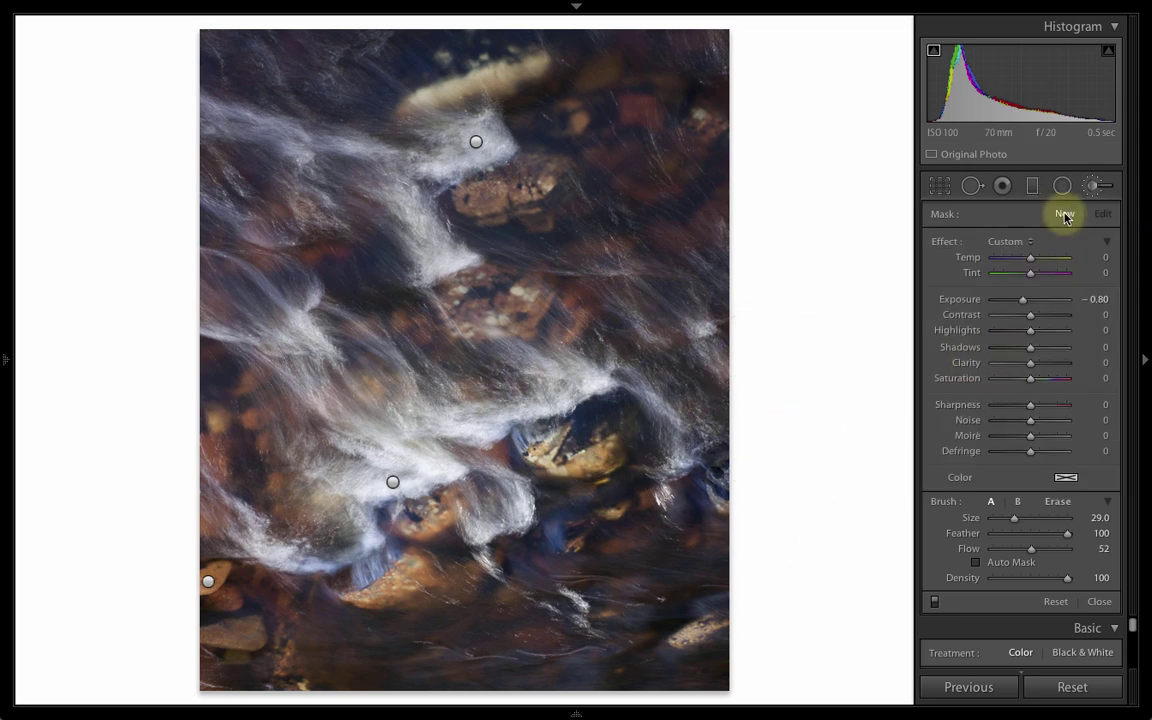
pyautogui.doubleClick(1024, 303)
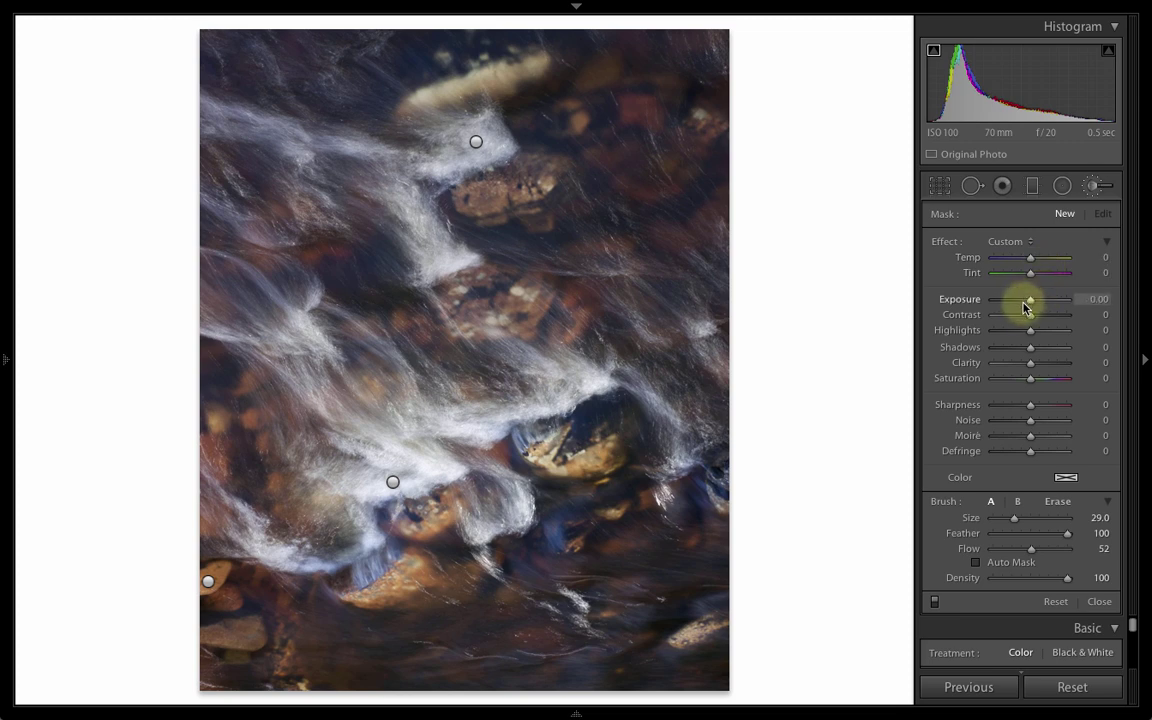
pyautogui.click(1056, 350)
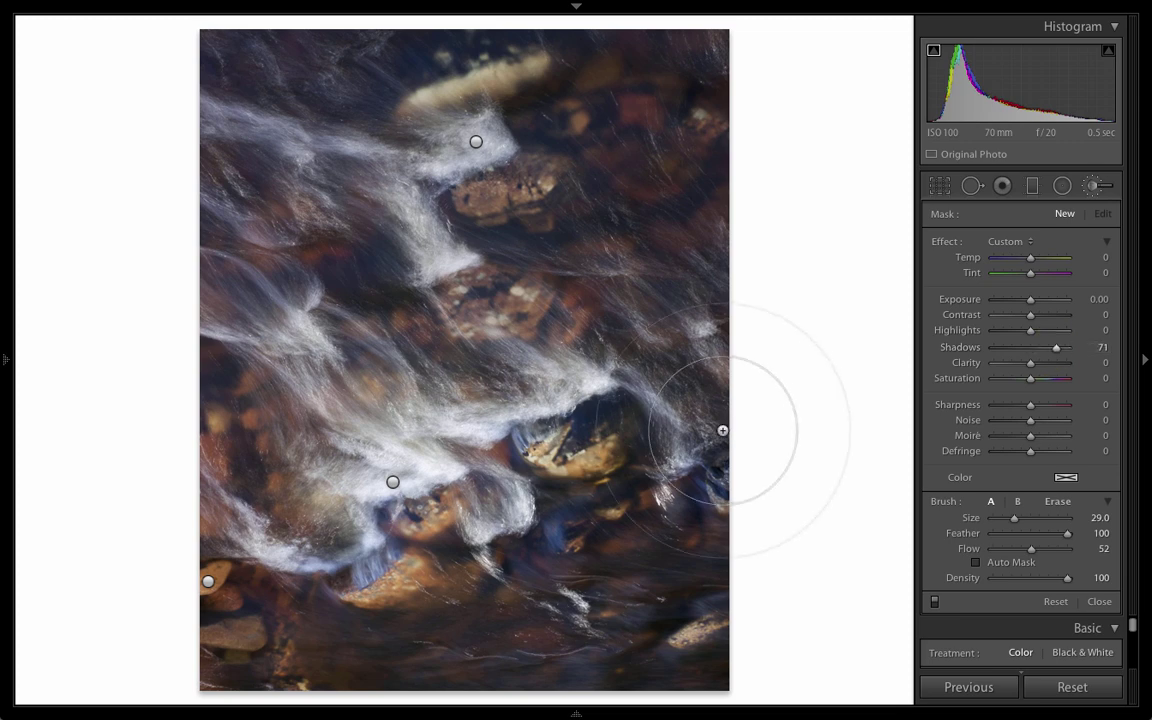
pyautogui.scroll(-3, 690, 440)
pyautogui.scroll(-2, 595, 478)
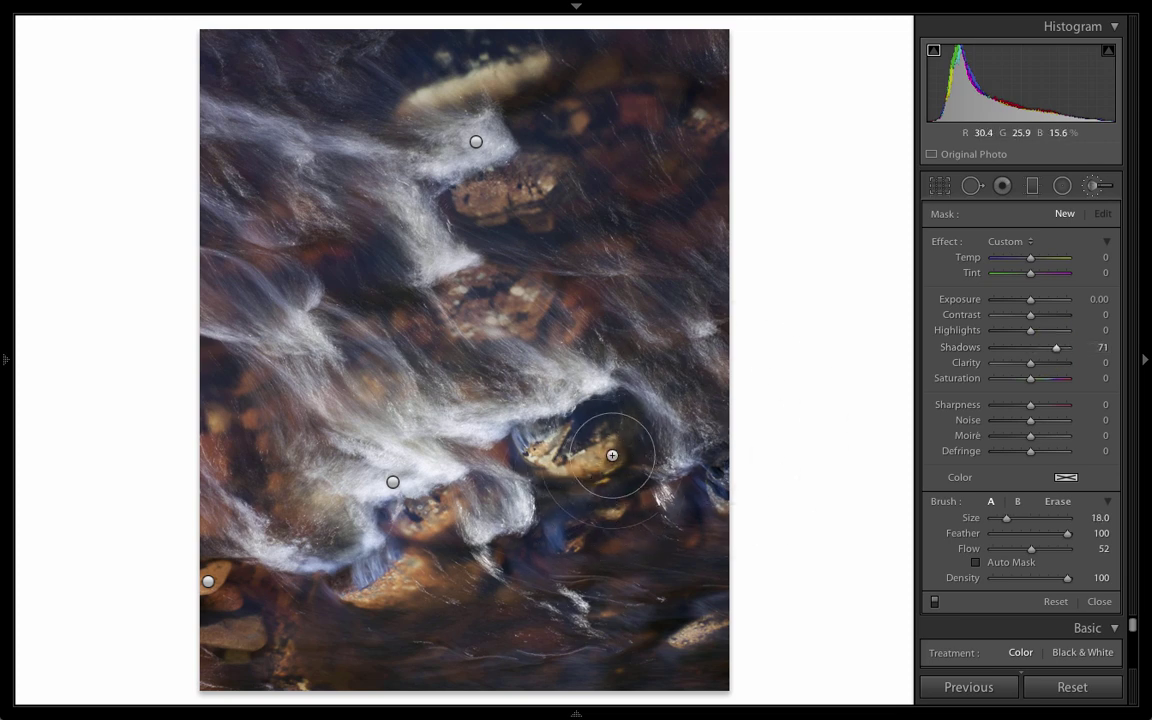
pyautogui.moveTo(617, 437)
pyautogui.mouseDown()
pyautogui.moveTo(608, 451)
pyautogui.moveTo(612, 440)
pyautogui.moveTo(596, 437)
pyautogui.moveTo(601, 469)
pyautogui.moveTo(560, 460)
pyautogui.moveTo(590, 500)
pyautogui.moveTo(597, 442)
pyautogui.moveTo(617, 456)
pyautogui.mouseUp()
pyautogui.scroll(-2, 617, 456)
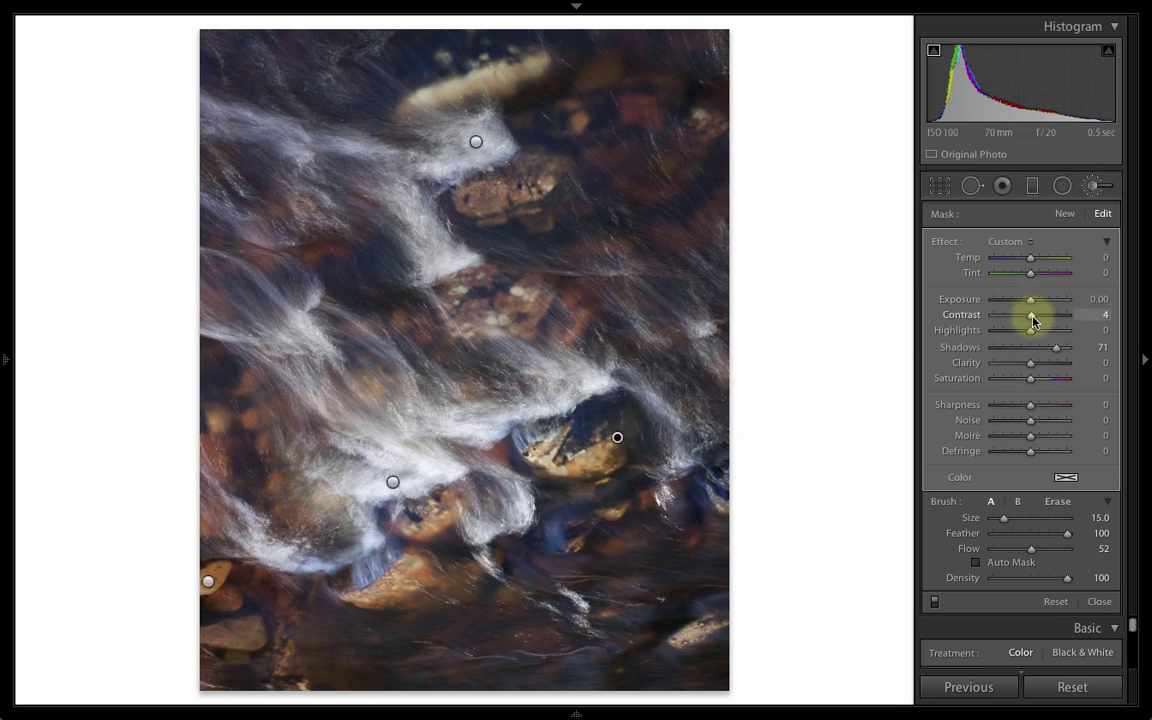
# - Set the yellow rock mask's Contrast to 55 and Exposure to 0.25, and undo the further trial adjustment
pyautogui.moveTo(1030, 315)
pyautogui.mouseDown()
pyautogui.moveTo(1053, 321)
pyautogui.moveTo(1036, 305)
pyautogui.mouseUp()
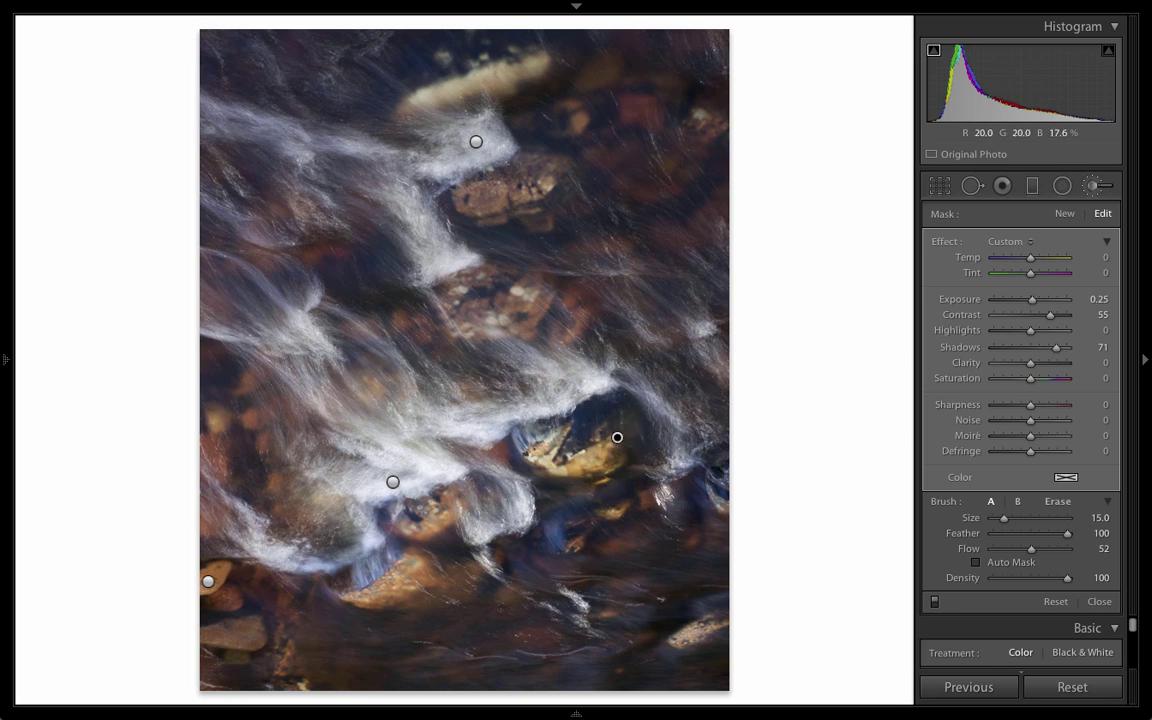
pyautogui.moveTo(617, 437)
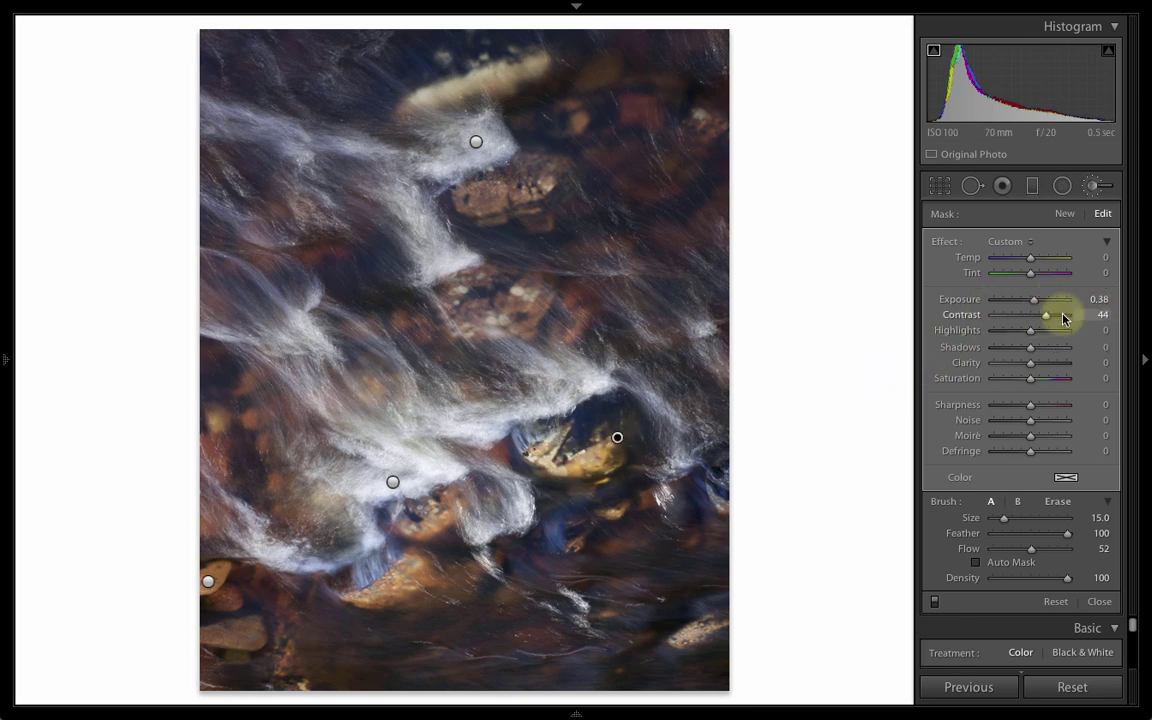
pyautogui.hotkey('ctrl', 'z')
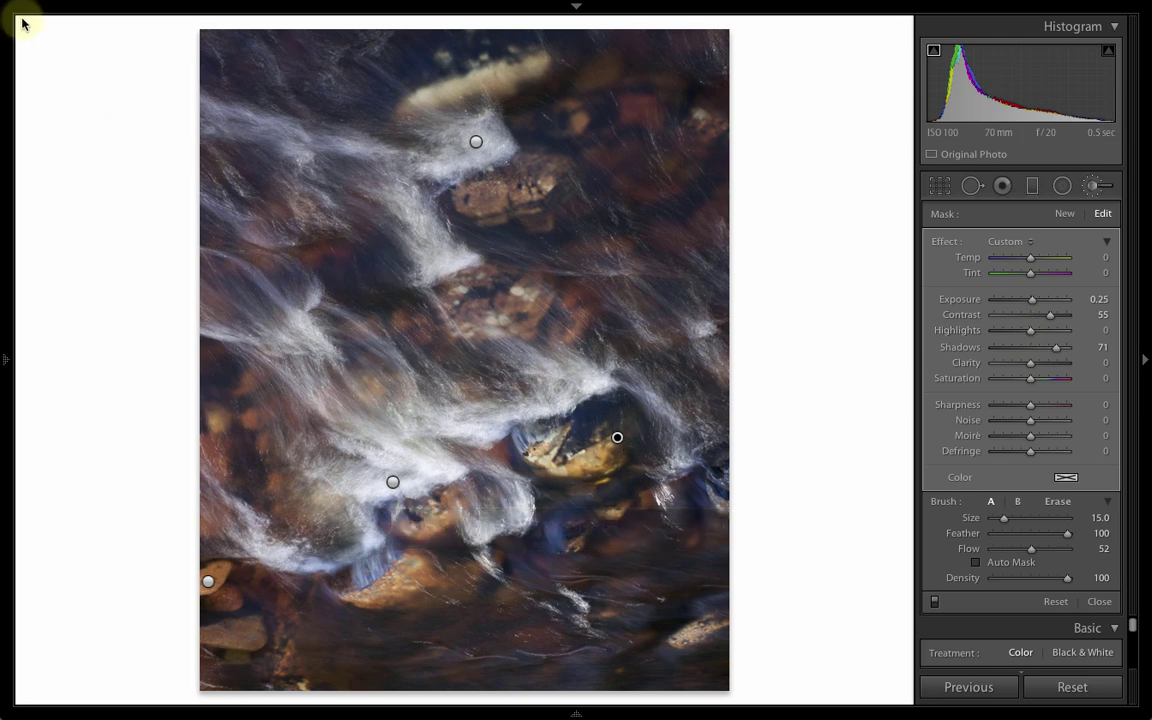
# - Zoom the photo to 1:2 and examine the brushed yellow rock up close
pyautogui.moveTo(8, 357)
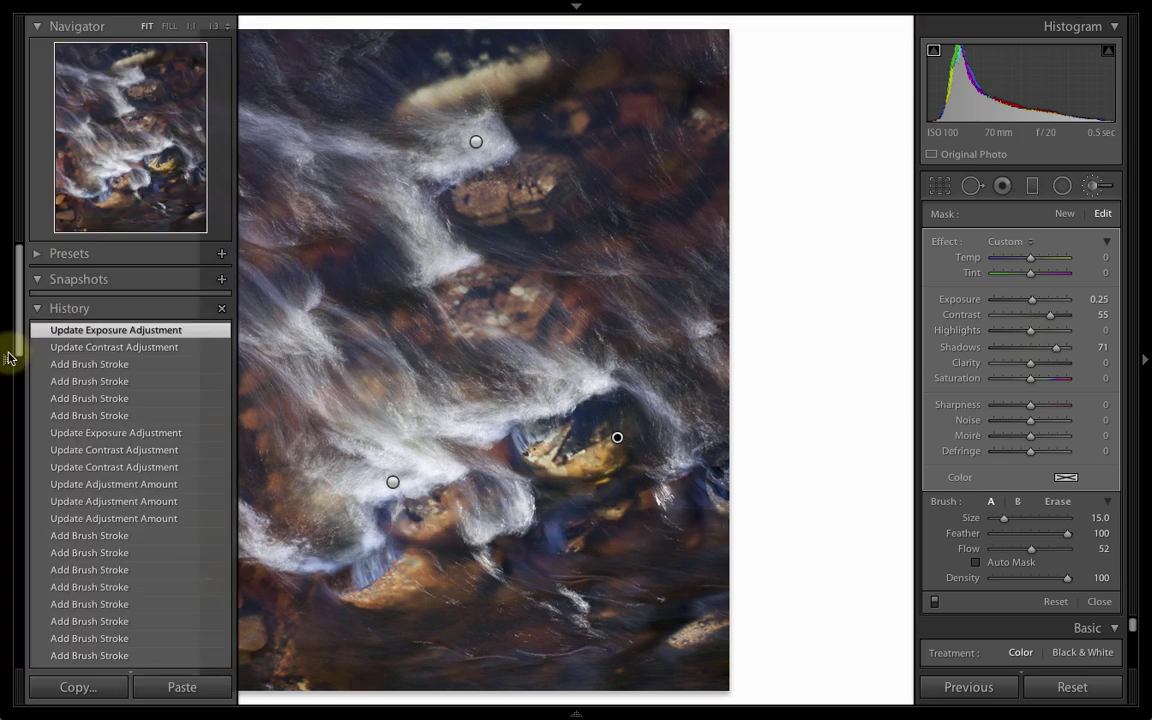
pyautogui.click(222, 27)
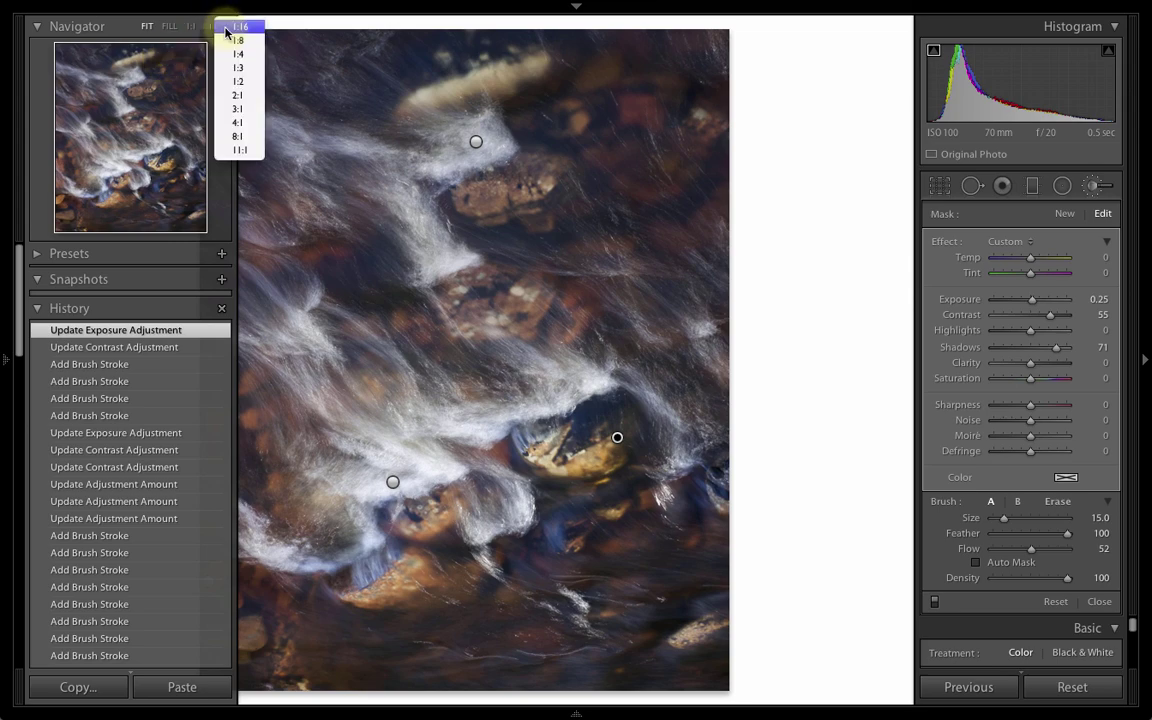
pyautogui.click(237, 81)
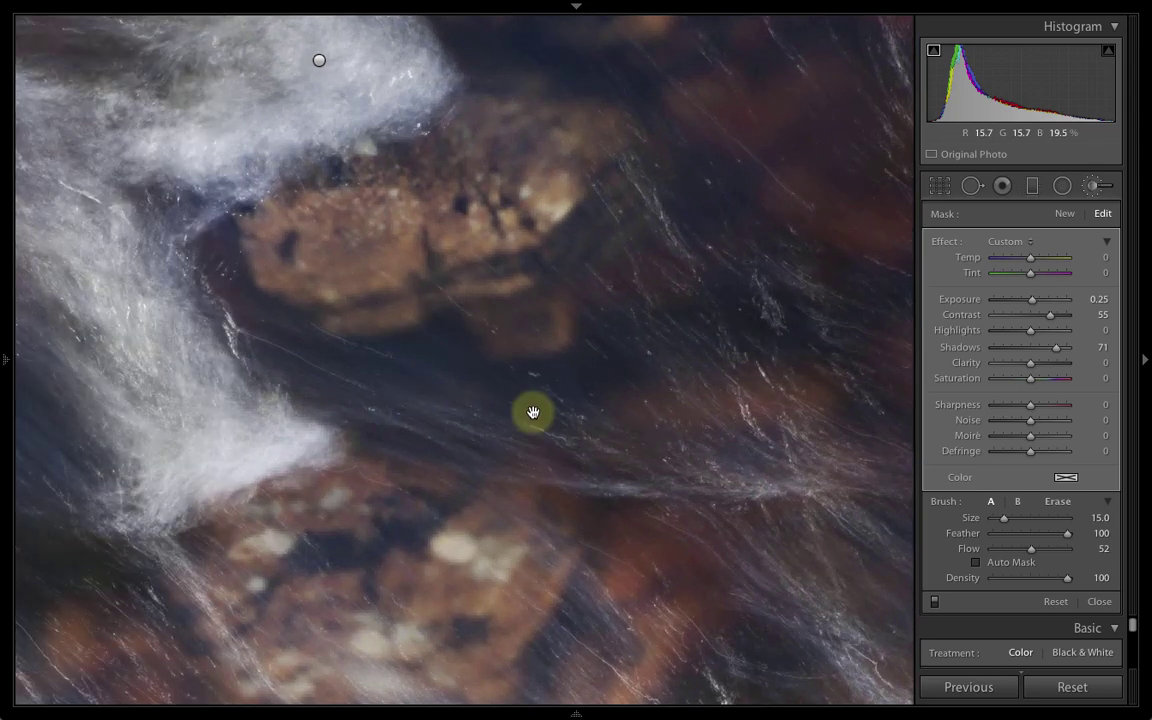
pyautogui.moveTo(533, 412)
pyautogui.mouseDown()
pyautogui.moveTo(363, 219)
pyautogui.moveTo(543, 411)
pyautogui.moveTo(586, 203)
pyautogui.moveTo(623, 518)
pyautogui.moveTo(676, 352)
pyautogui.moveTo(738, 345)
pyautogui.mouseUp()
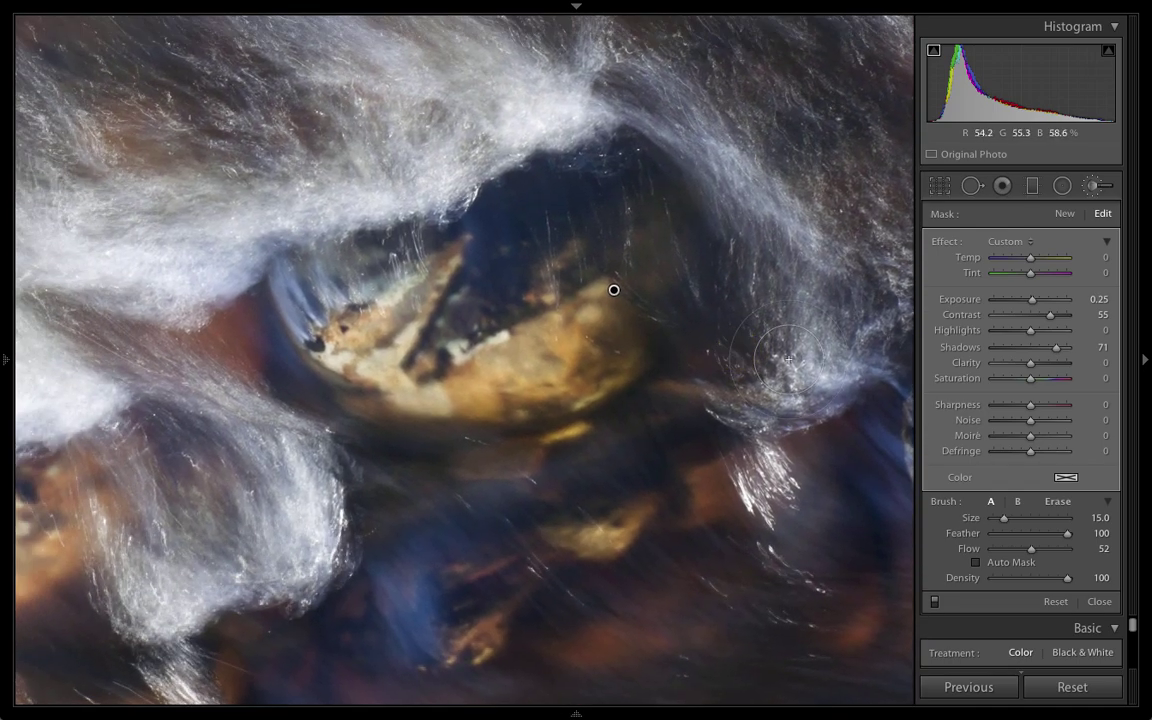
# - Reset the yellow rock mask's Contrast and Exposure to 0, and raise its Clarity to 100
pyautogui.doubleClick(1049, 318)
pyautogui.doubleClick(1028, 300)
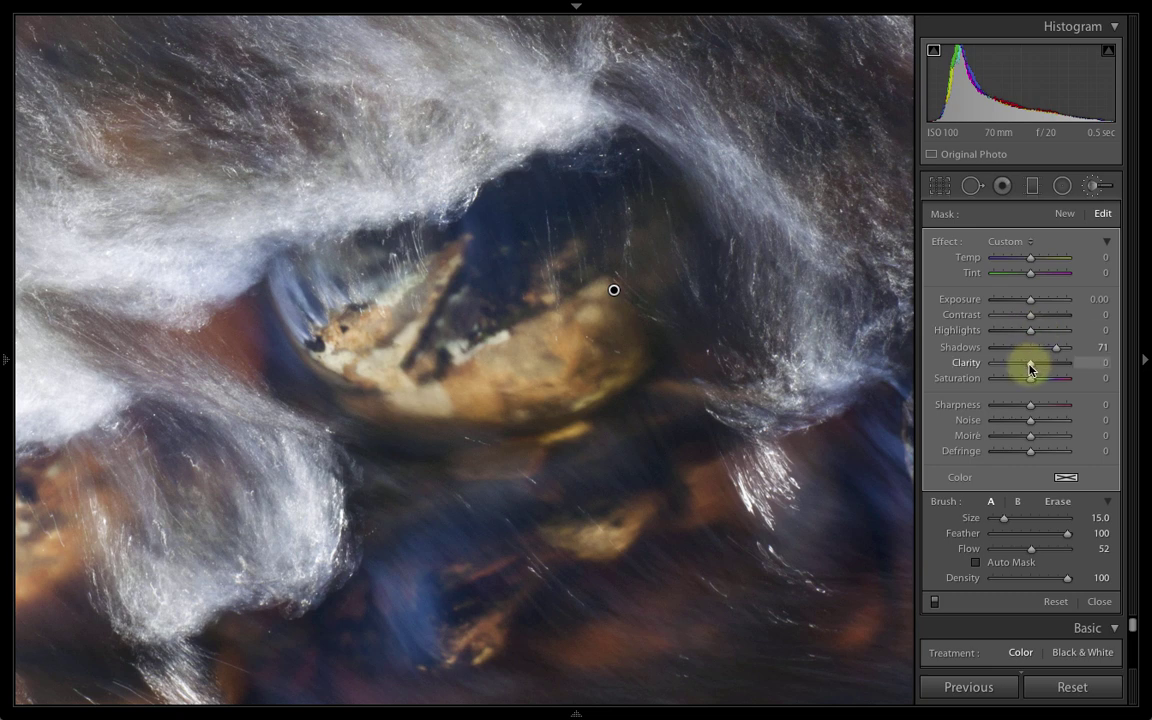
pyautogui.moveTo(1031, 369); pyautogui.dragTo(1072, 374)
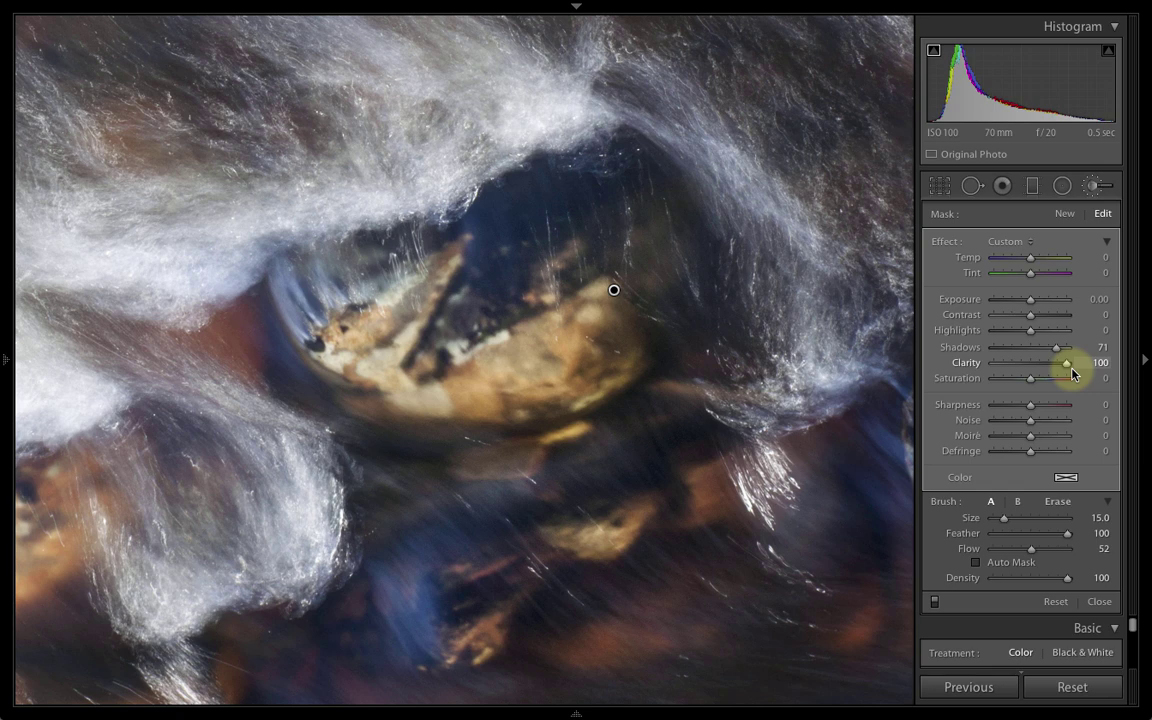
# - Try the yellow rock mask with Clarity 2, Exposure 0.49 and Contrast 68, and return Exposure and Contrast to 0
pyautogui.moveTo(1072, 374)
pyautogui.mouseDown()
pyautogui.moveTo(1031, 373)
pyautogui.moveTo(1033, 306)
pyautogui.moveTo(1066, 322)
pyautogui.moveTo(1035, 304)
pyautogui.mouseUp()
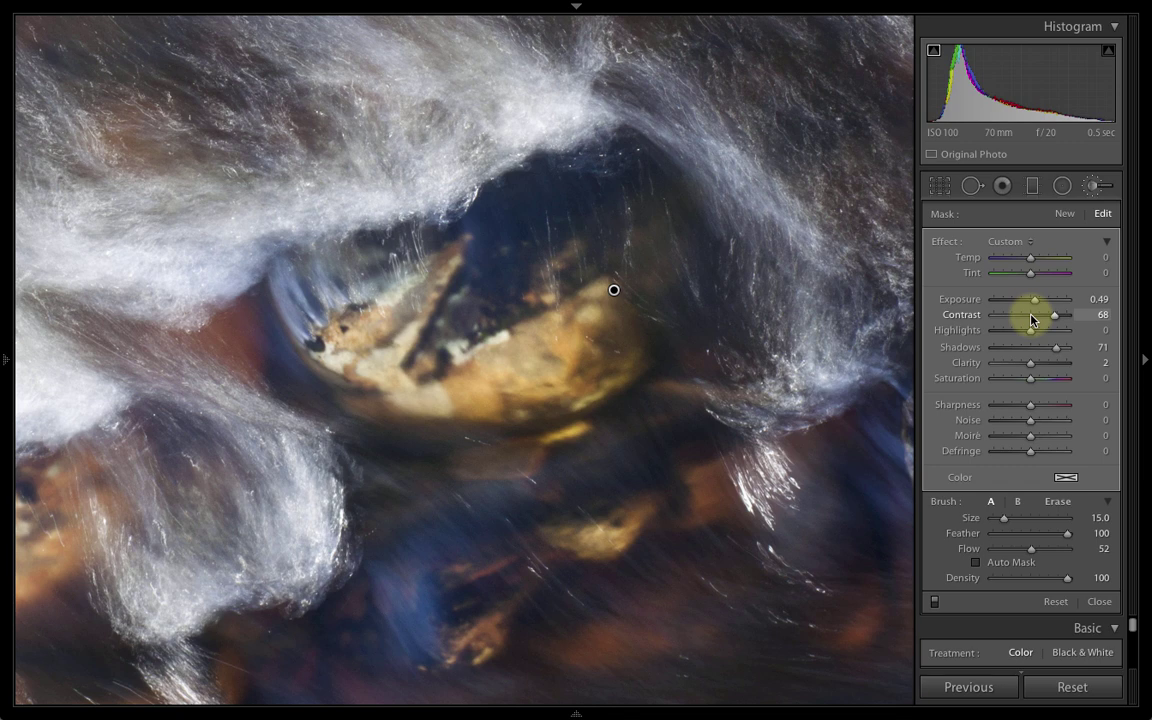
pyautogui.click(1030, 315)
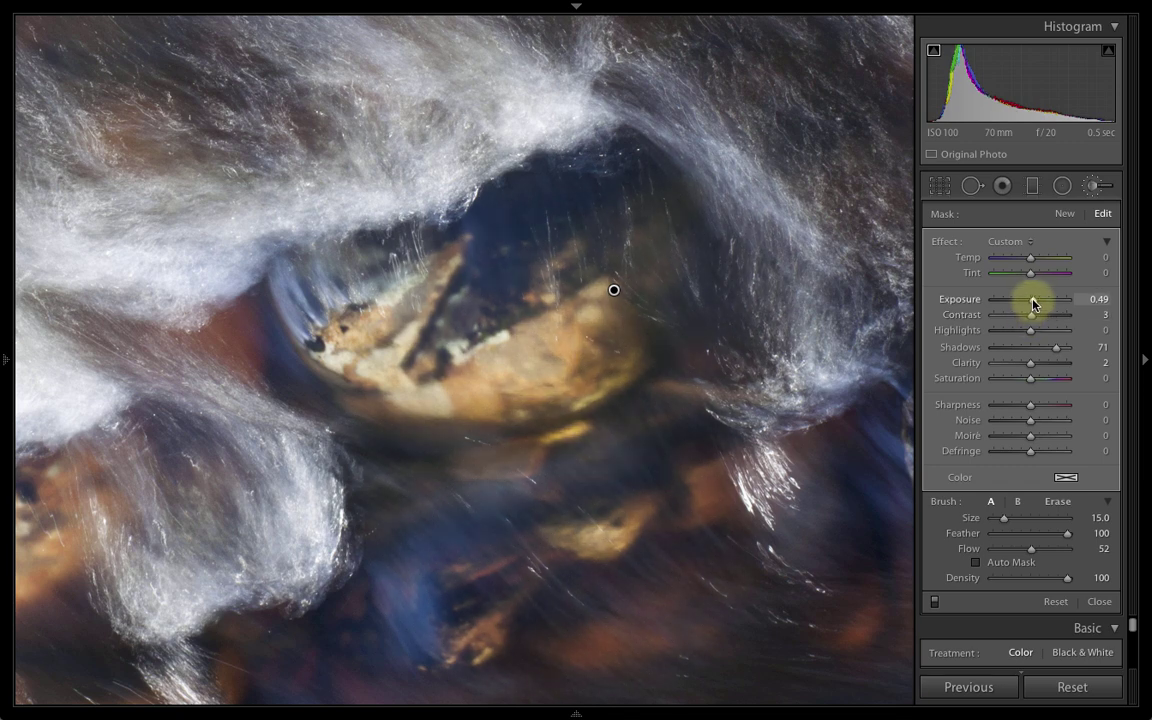
pyautogui.doubleClick(1031, 301)
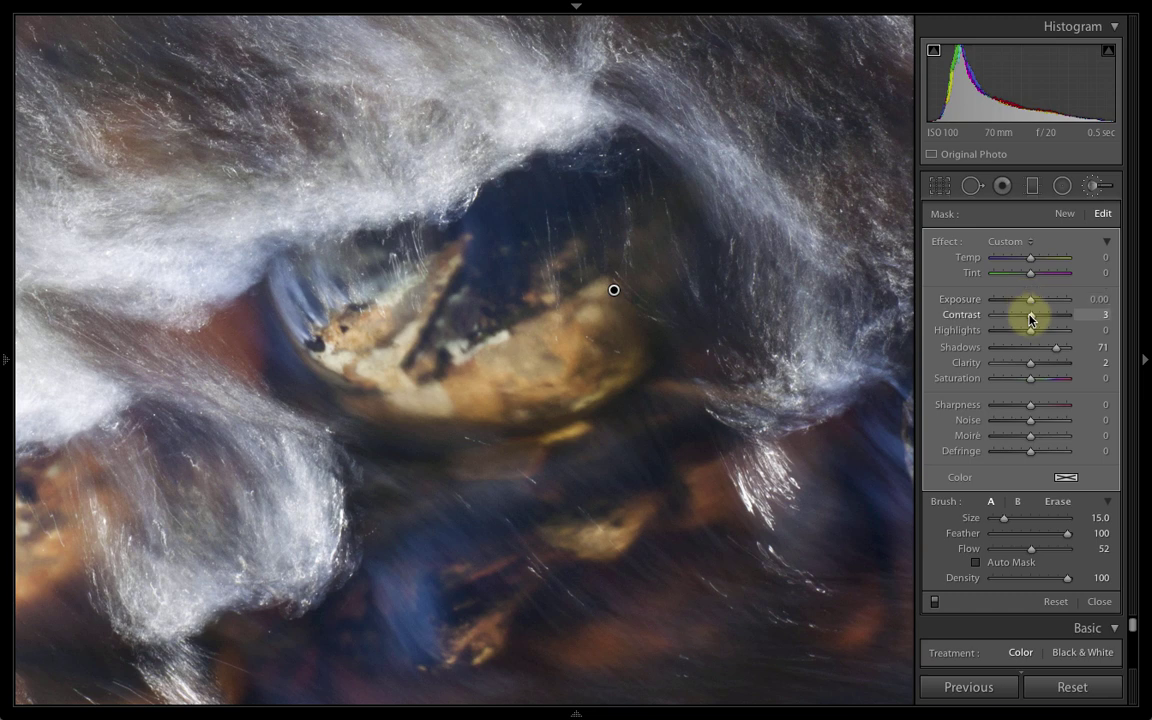
# - Set the yellow rock mask's Clarity to 100 and its Exposure to 0.17
pyautogui.click(1032, 365)
pyautogui.moveTo(1032, 365); pyautogui.dragTo(1067, 366)
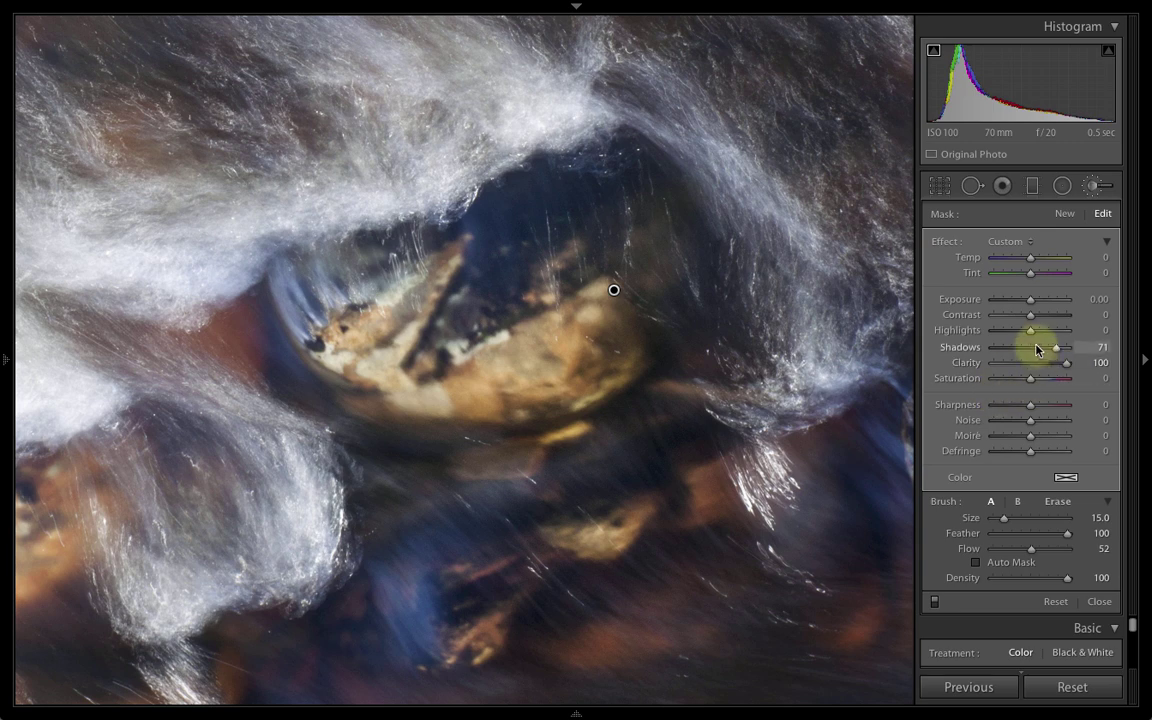
pyautogui.moveTo(1032, 305); pyautogui.dragTo(1034, 305)
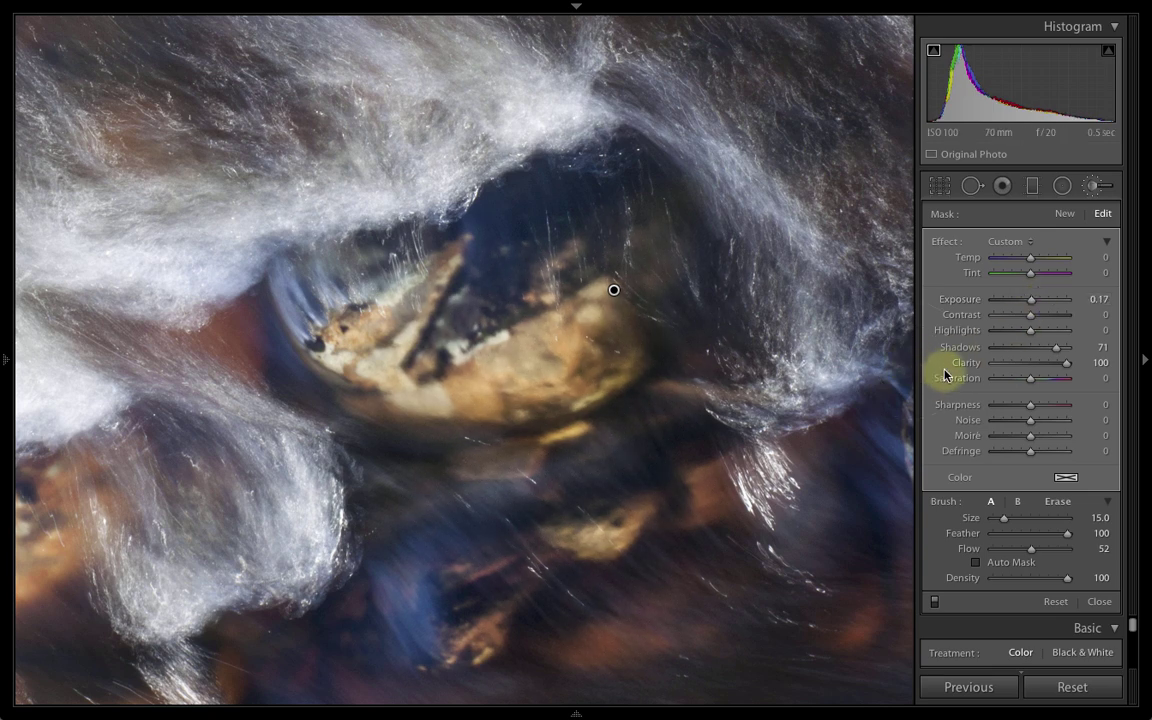
# - Compare the yellow rock with the mask's Clarity at 0 and at 100, ending at 100
pyautogui.doubleClick(1067, 366)
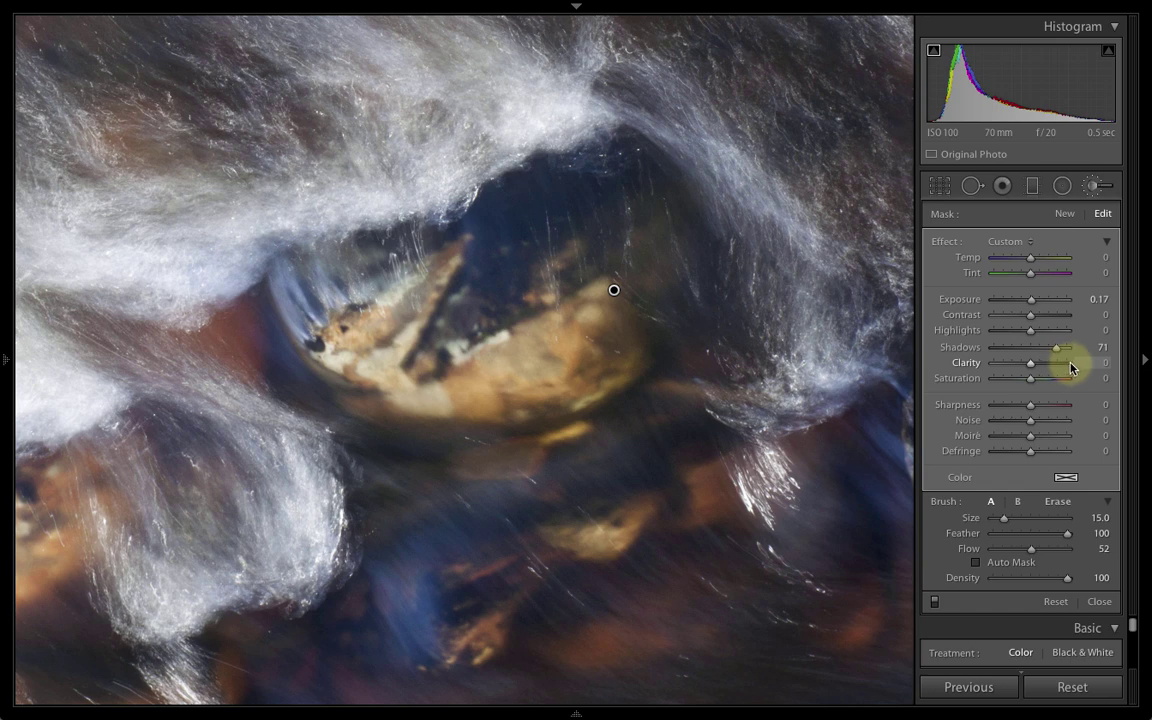
pyautogui.click(1067, 366)
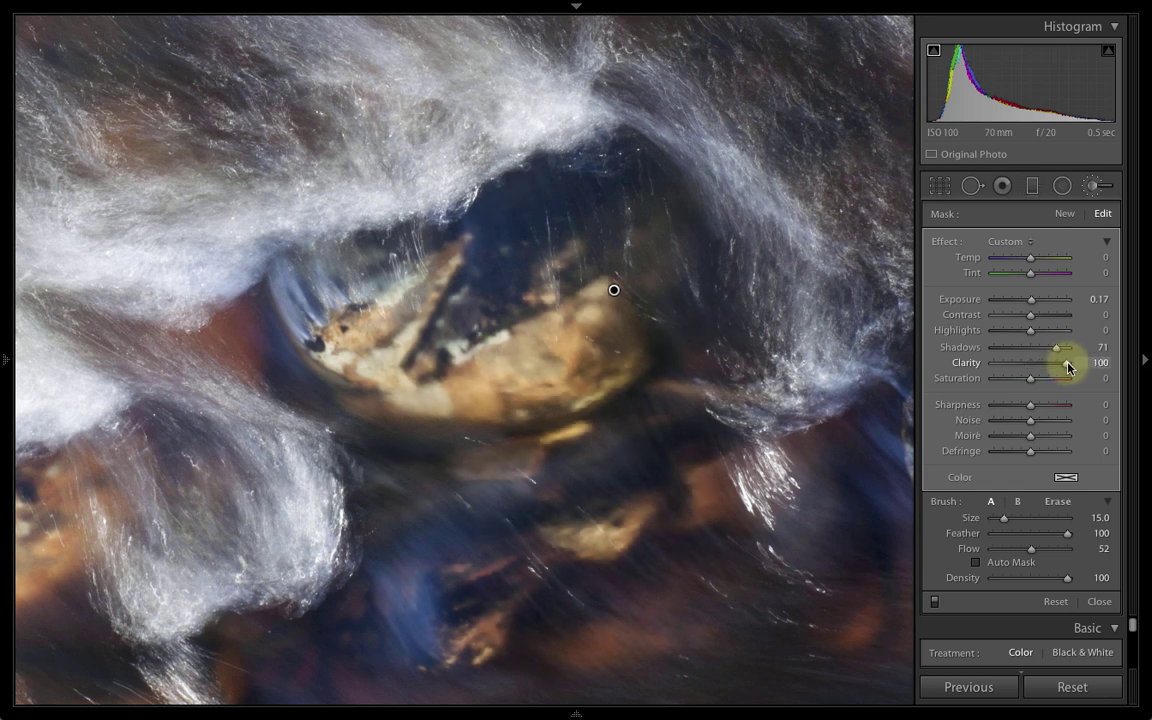
pyautogui.doubleClick(1067, 366)
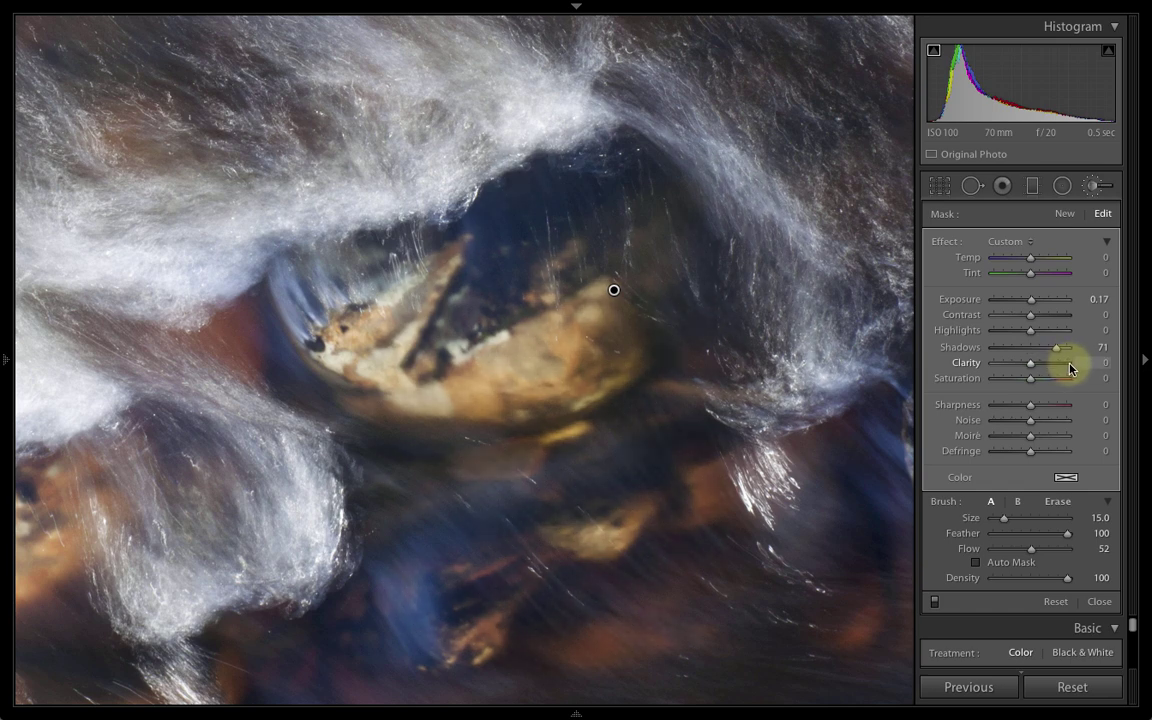
pyautogui.click(1070, 366)
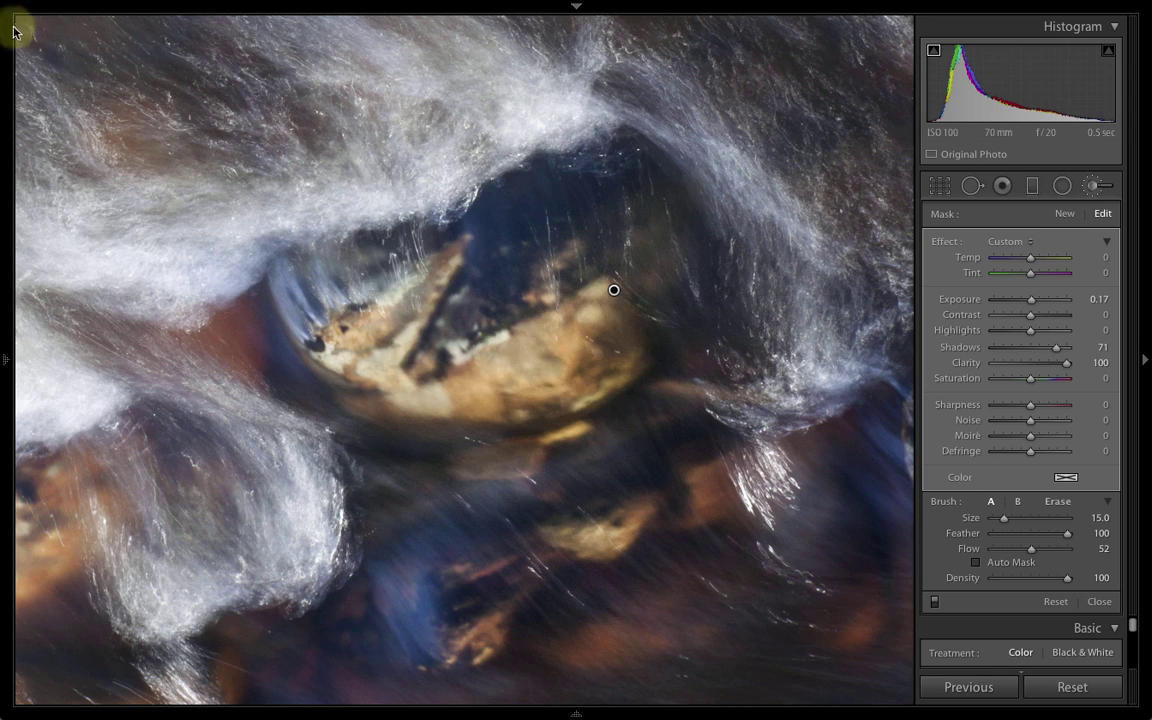
# - Fit the whole photo in view and rotate it 180 degrees
pyautogui.moveTo(4, 27)
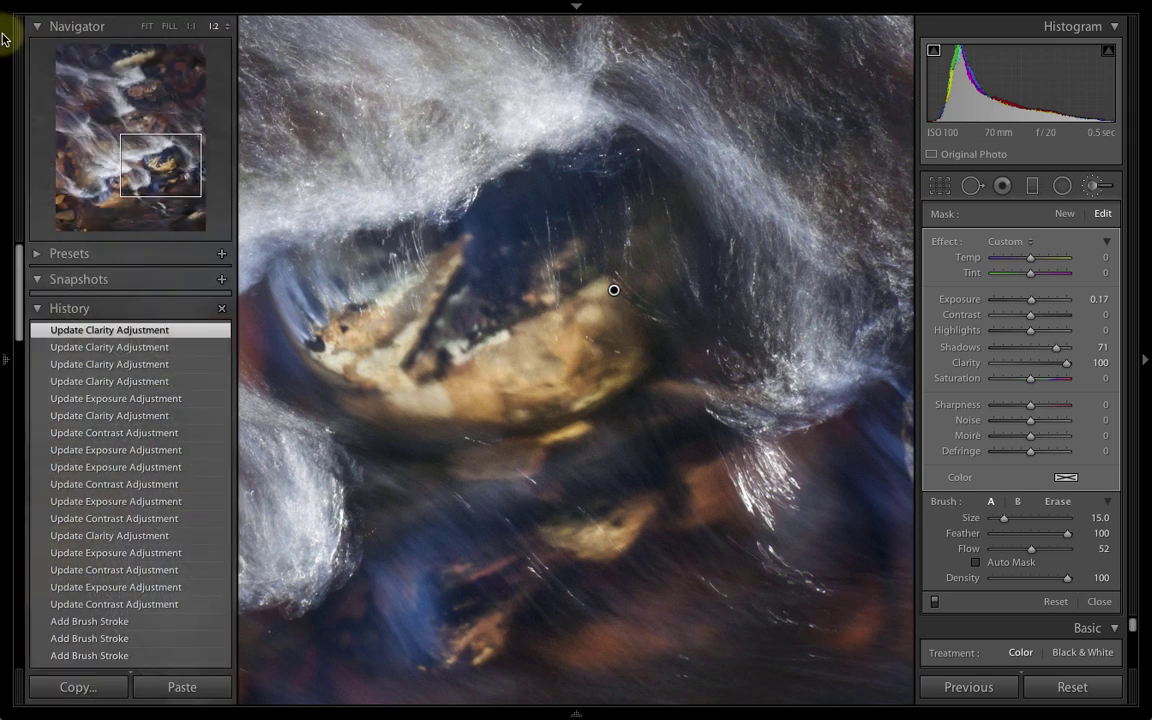
pyautogui.click(147, 27)
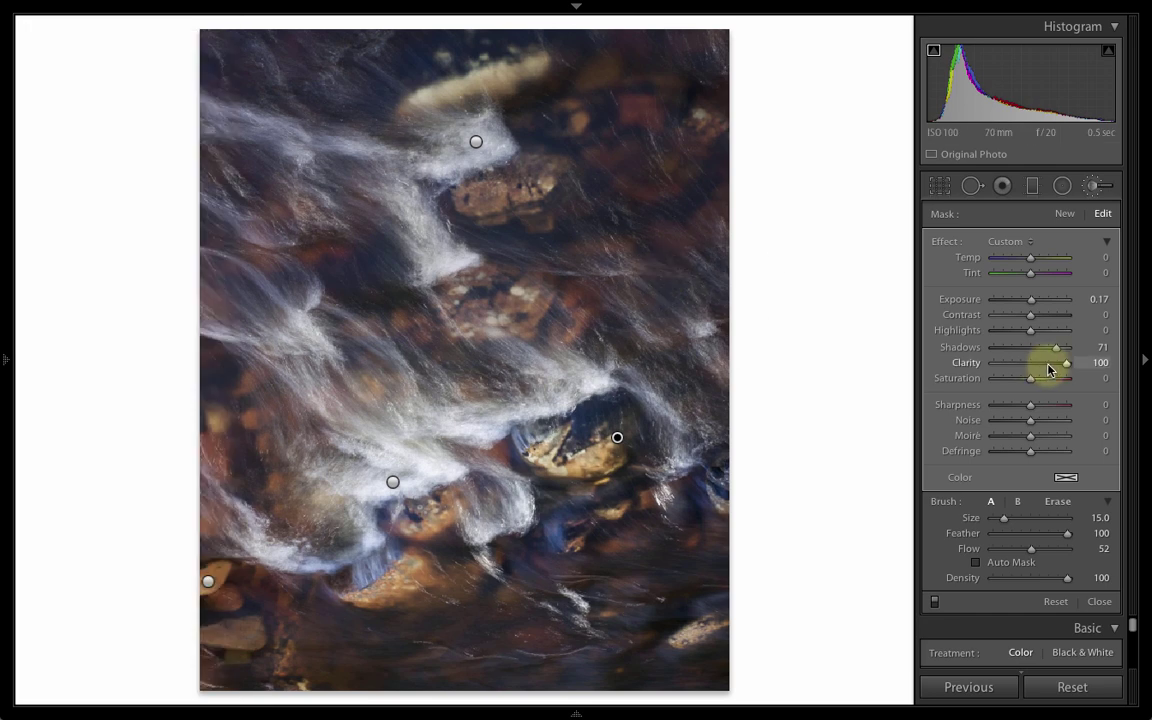
pyautogui.moveTo(1068, 369); pyautogui.dragTo(1104, 370)
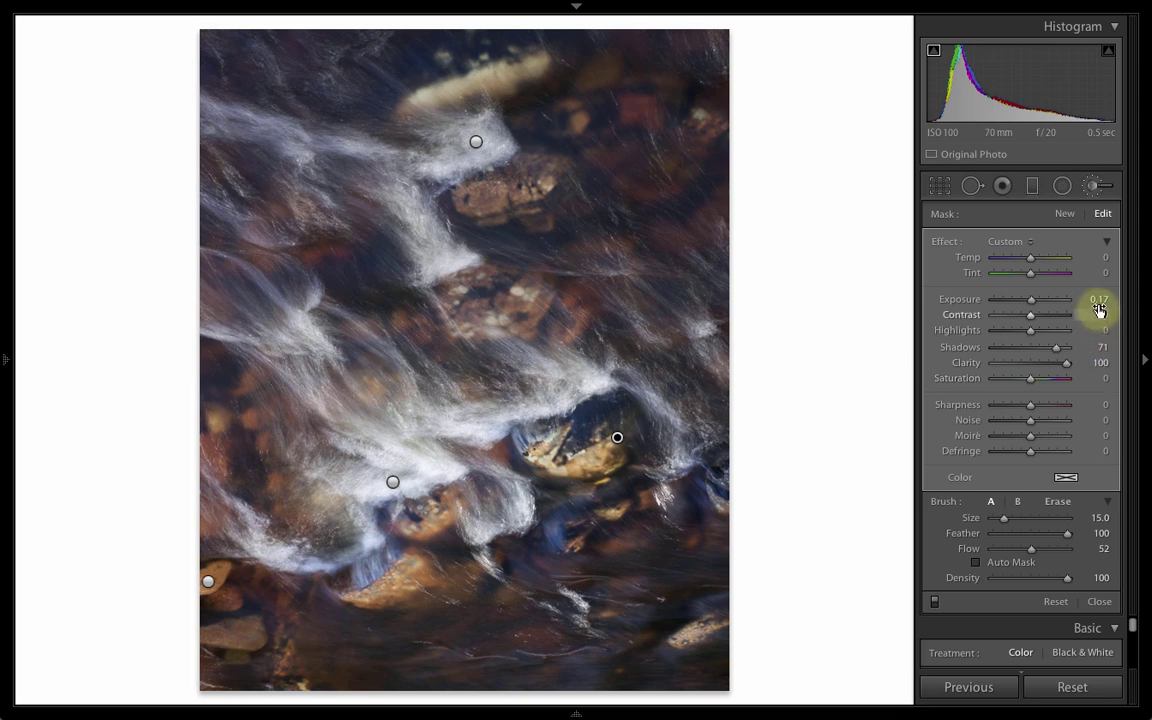
pyautogui.hotkey('ctrl', 'Right')
pyautogui.press('Right')
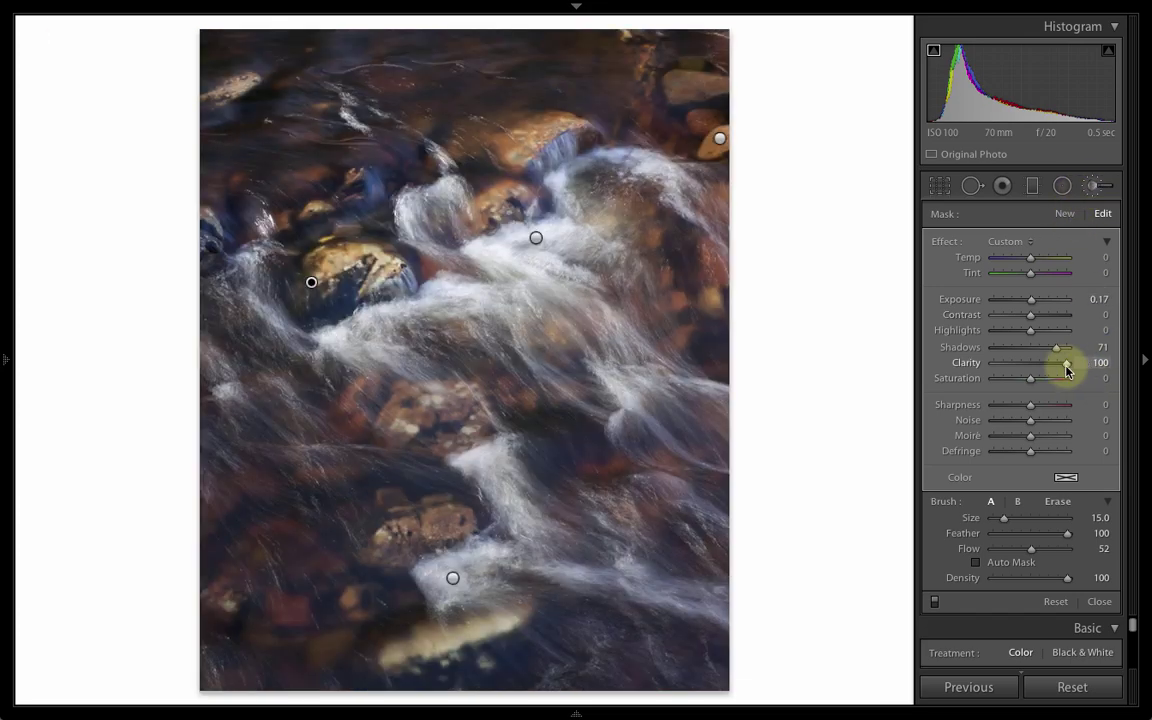
# - Finish the brush masking and go to the photo's HSL Luminance adjustments
pyautogui.click(1092, 186)
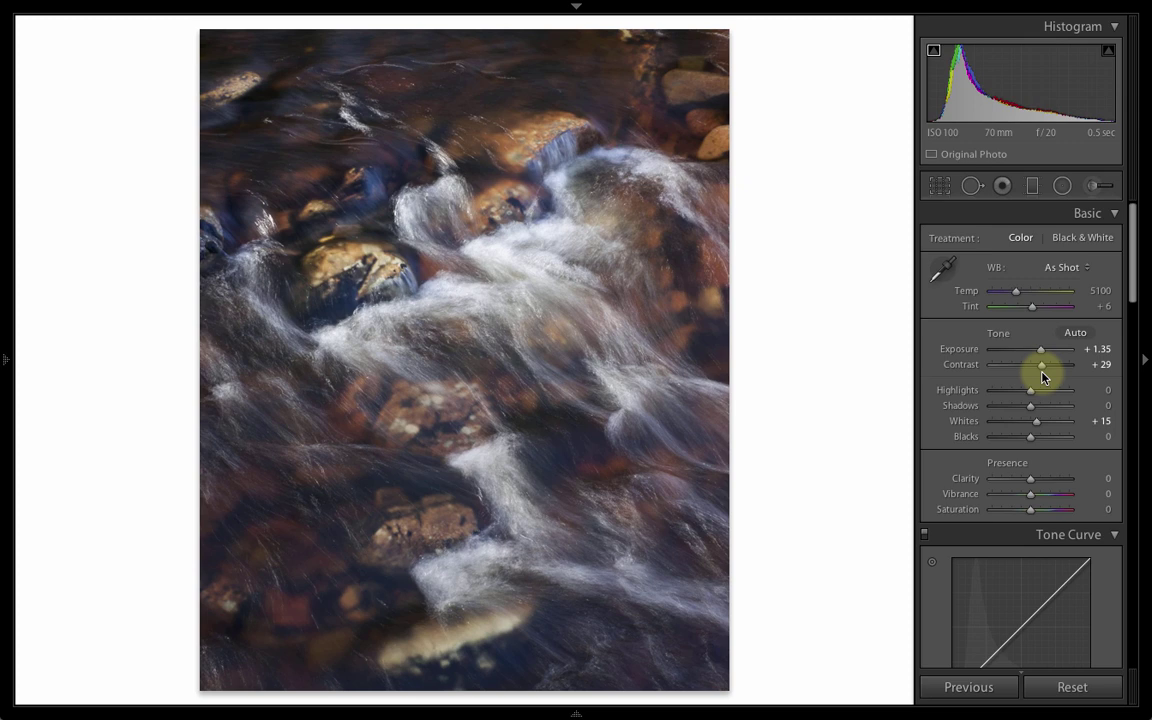
pyautogui.scroll(-3, 1060, 492)
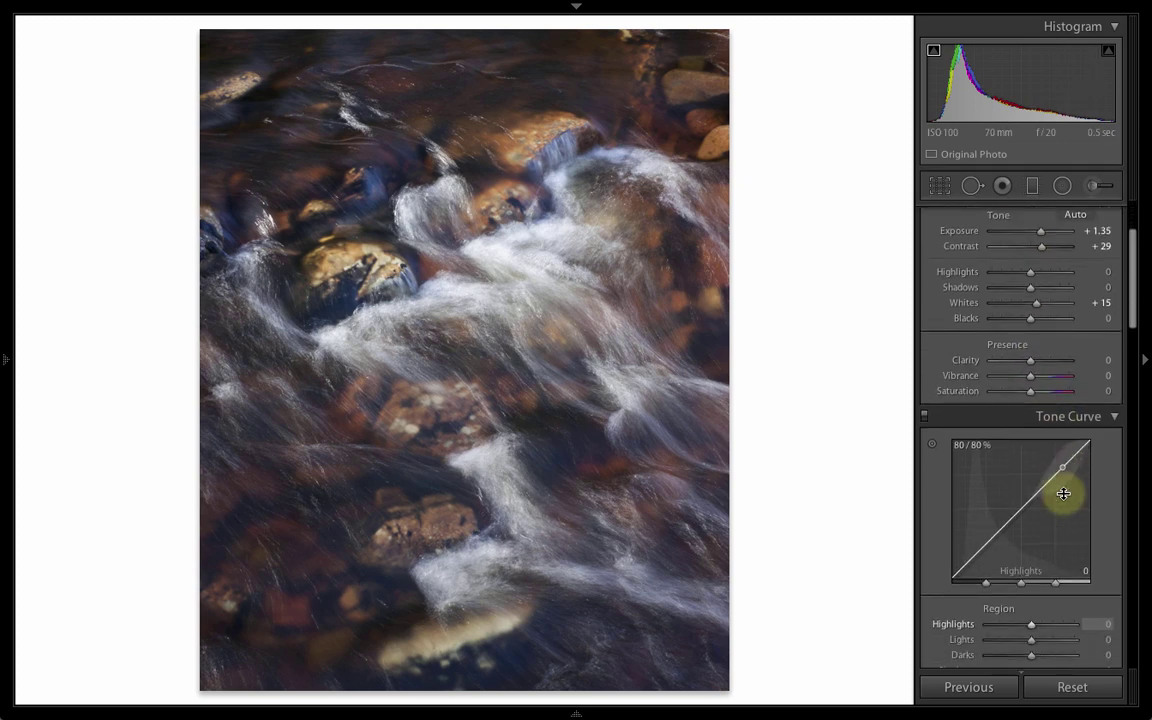
pyautogui.scroll(-10, 1063, 493)
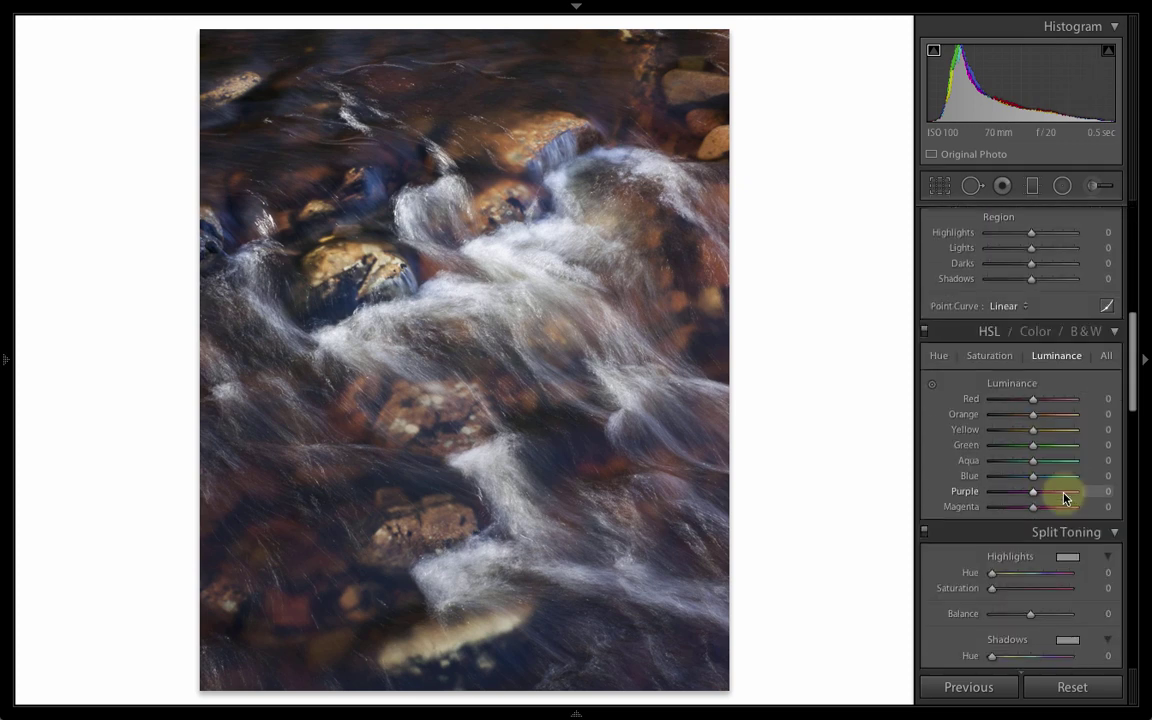